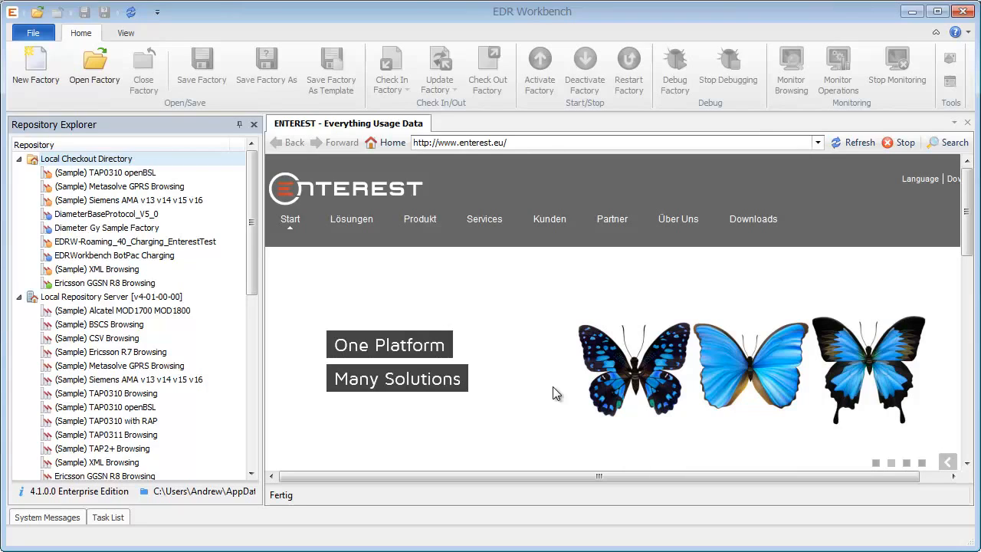
# Step: Create a new factory from the Empty Factory template, named MyTAP311 Factory
pyautogui.click(31, 70)
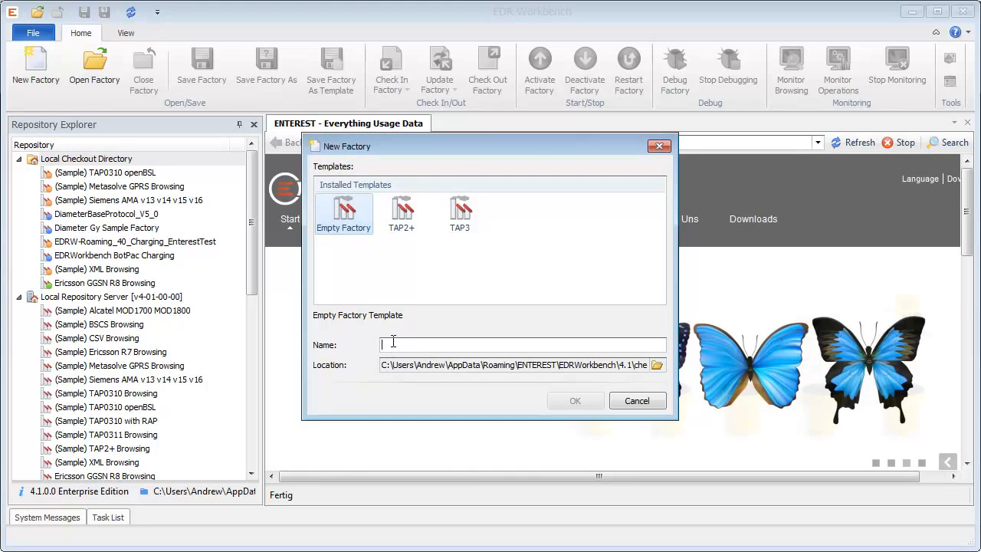
pyautogui.write('My')
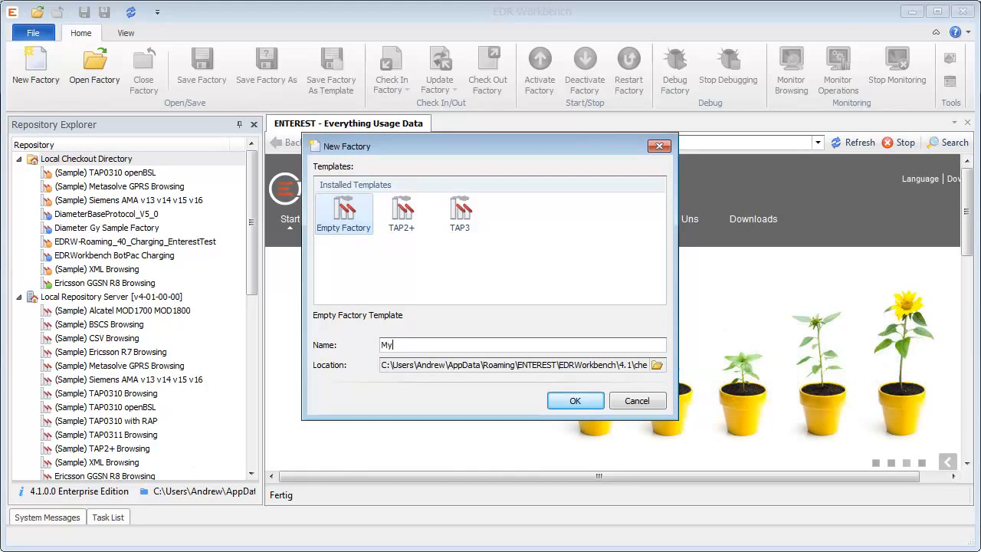
pyautogui.write('Tap')
pyautogui.press('BackSpace')
pyautogui.press('BackSpace')
pyautogui.write('AP')
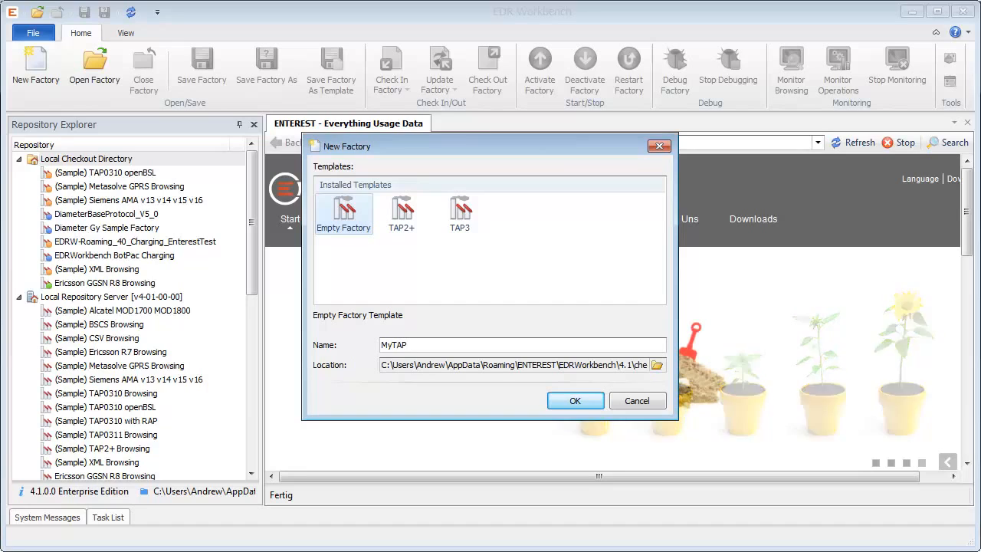
pyautogui.write('311')
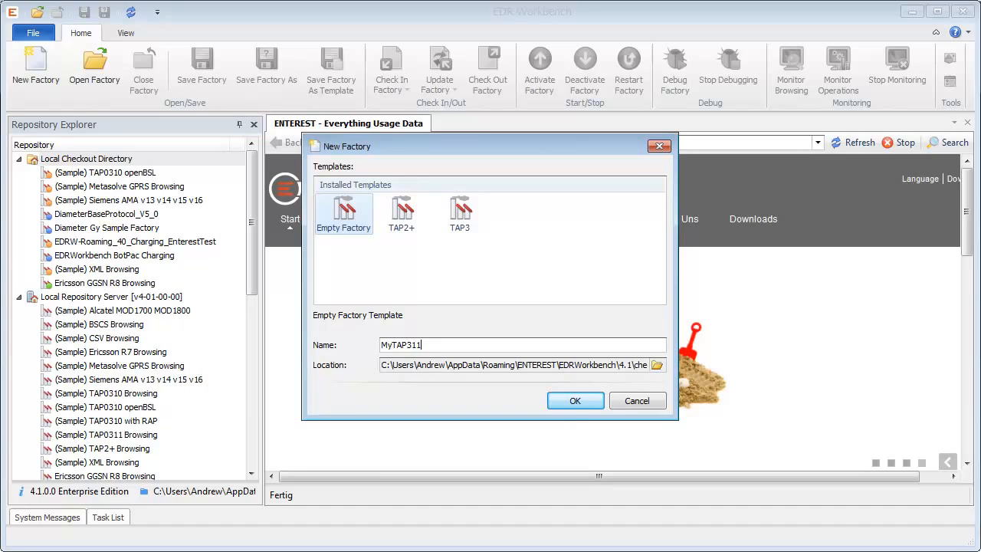
pyautogui.write(' Factory')
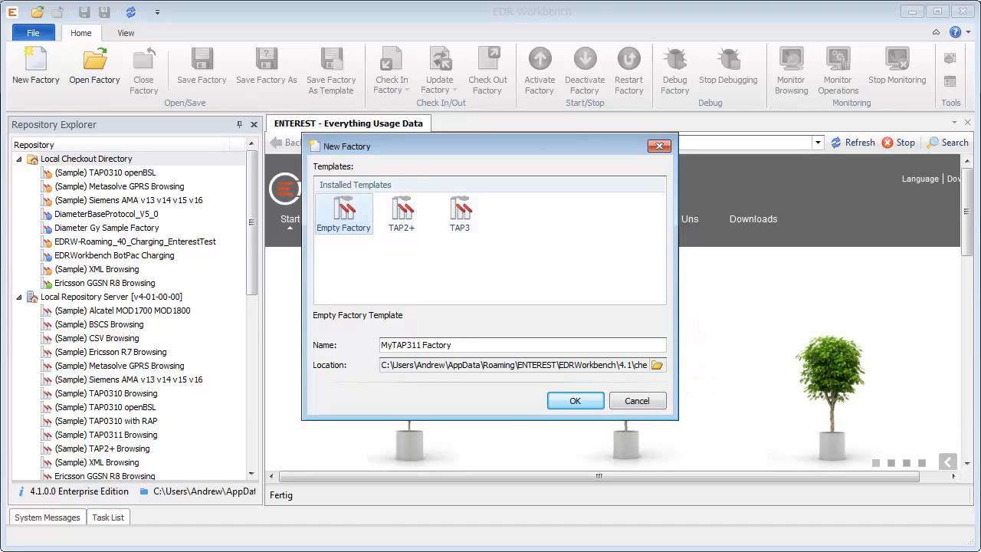
pyautogui.click(569, 399)
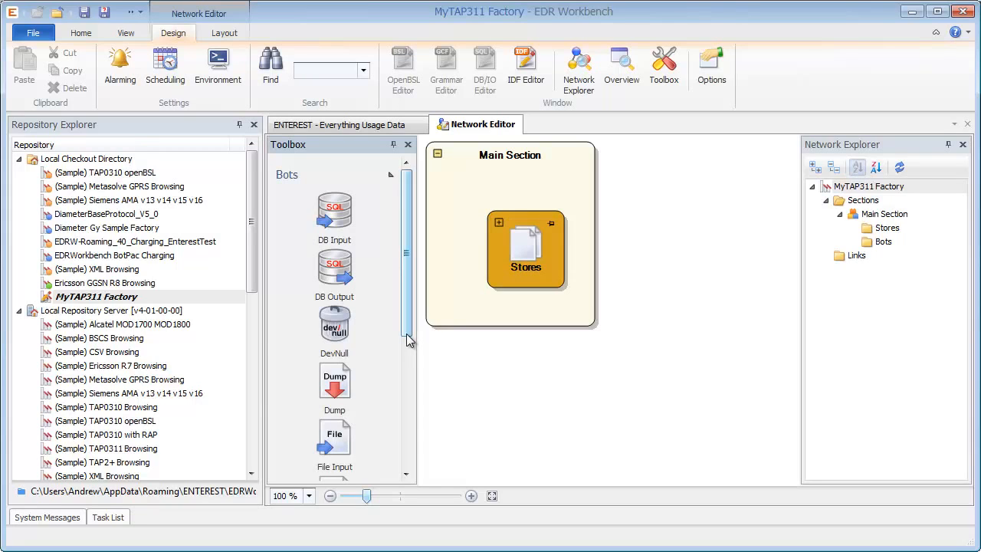
# Step: Add a File Input bot and a File Output bot below Stores in the Main Section and link the input to the output
pyautogui.moveTo(406, 337); pyautogui.dragTo(407, 404)
pyautogui.moveTo(334, 314); pyautogui.dragTo(477, 328)
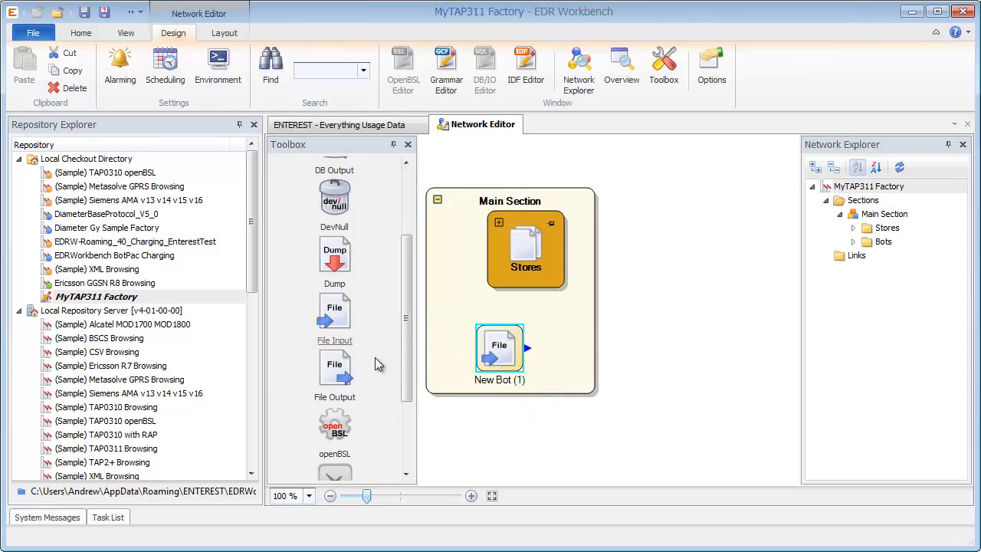
pyautogui.moveTo(335, 375); pyautogui.dragTo(585, 367)
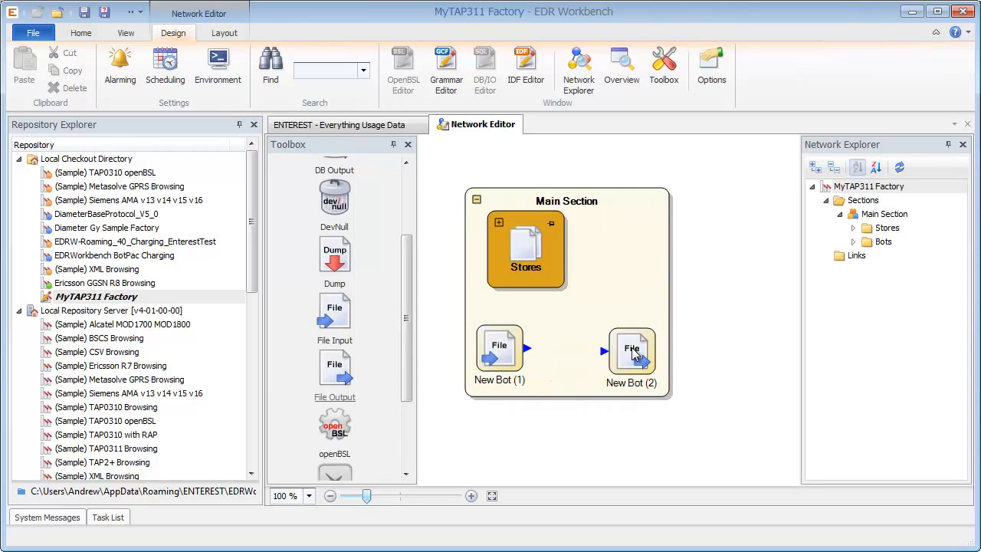
pyautogui.click(630, 350)
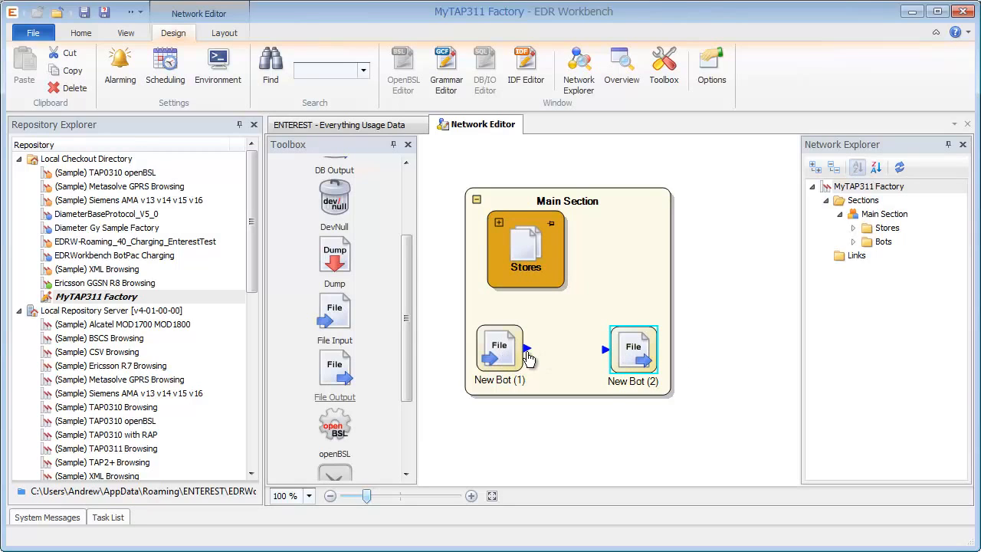
pyautogui.moveTo(527, 354); pyautogui.dragTo(656, 362)
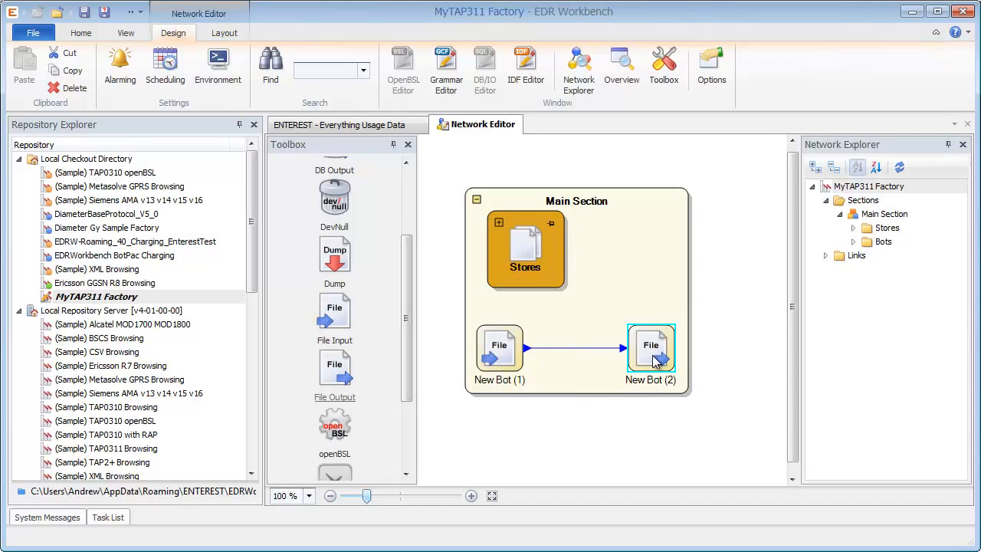
# Step: Open the File Input bot's properties and rename it TAP3 Input
pyautogui.doubleClick(499, 354)
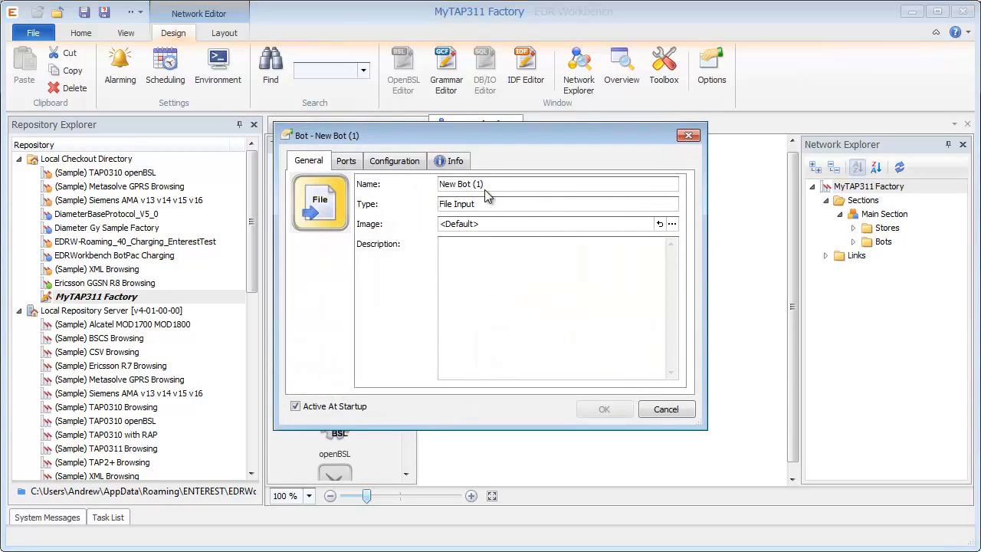
pyautogui.tripleClick(493, 186)
pyautogui.write('TAP')
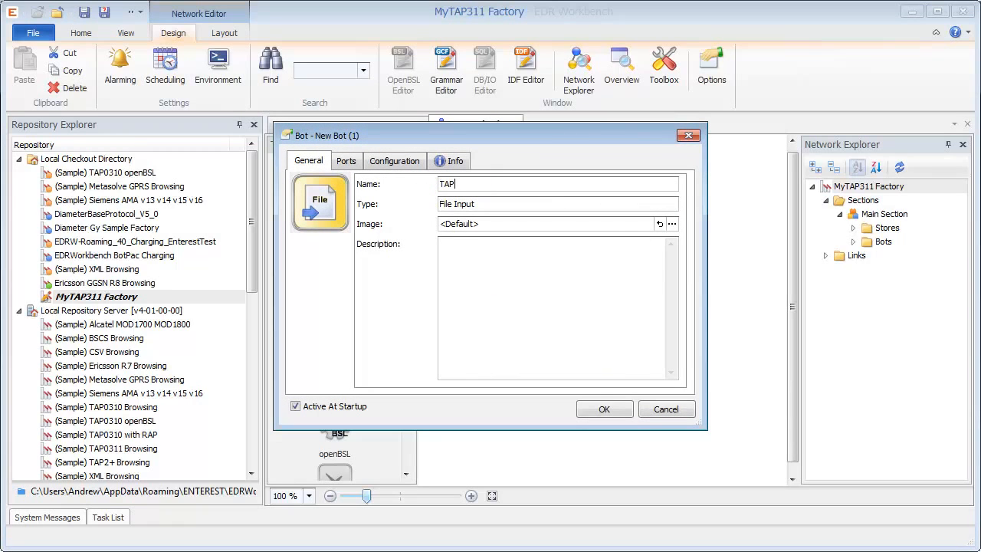
pyautogui.write('3 Input')
# Step: Set the input bot's Input directory to ${EDRW_DATA_BASEDIR}\data\in with the file prefix in
pyautogui.click(406, 162)
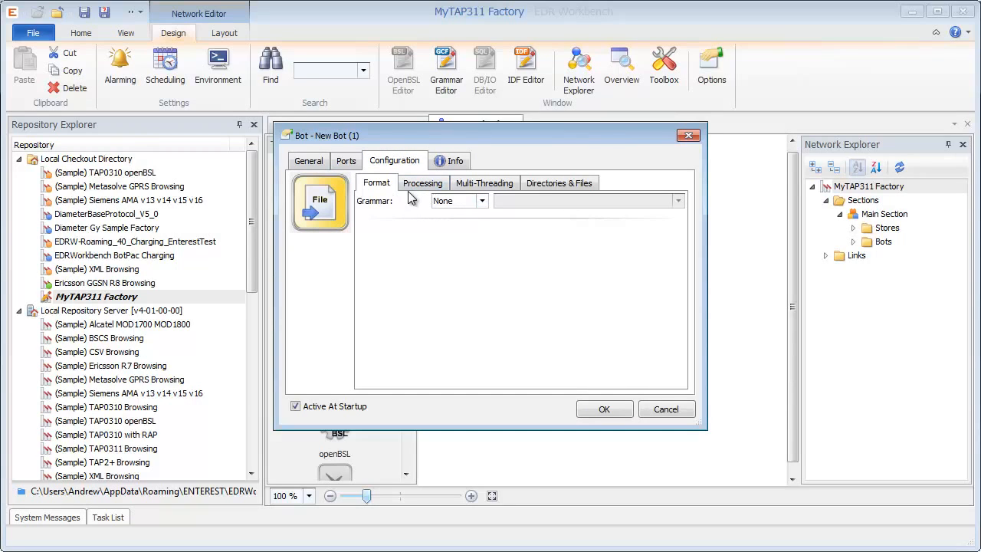
pyautogui.click(567, 183)
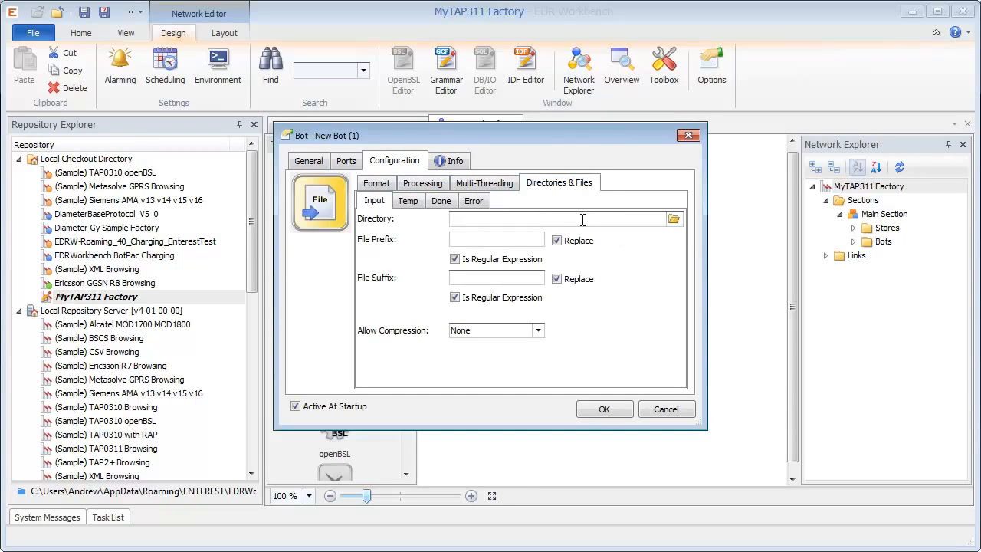
pyautogui.click(553, 218)
pyautogui.hotkey('alt', 'Tab')
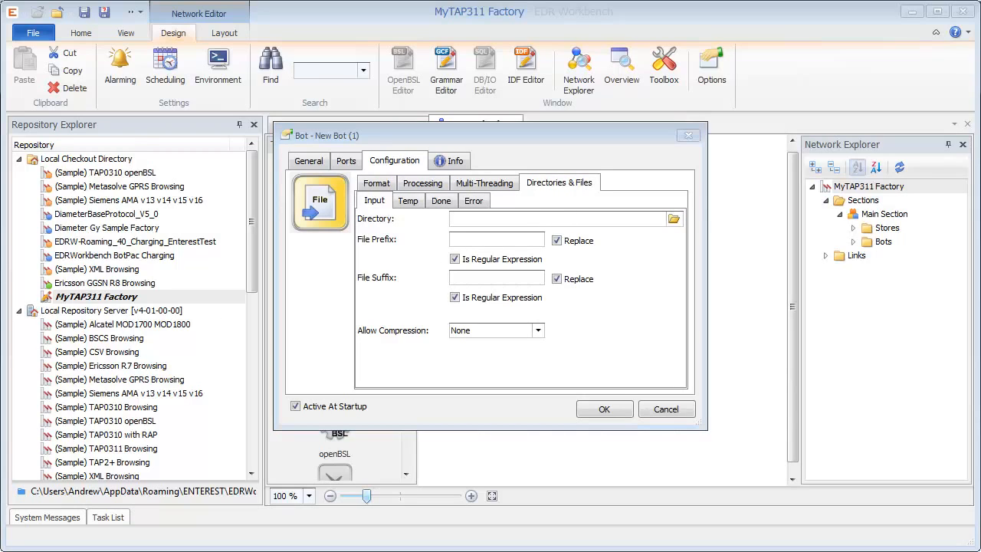
pyautogui.click(477, 222)
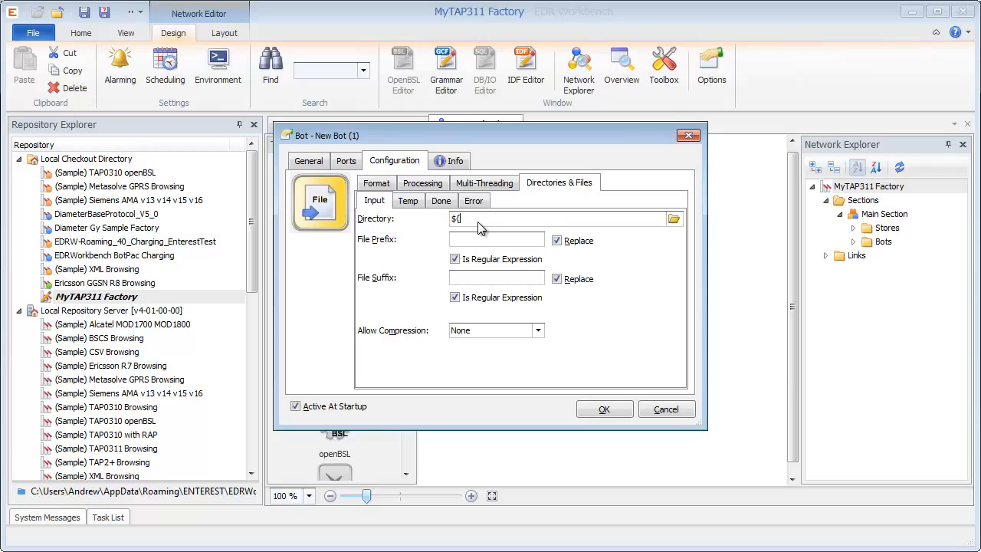
pyautogui.write('EDRW_DATA_BASEDIR}\\data\\in')
pyautogui.press('Tab')
pyautogui.write('in')
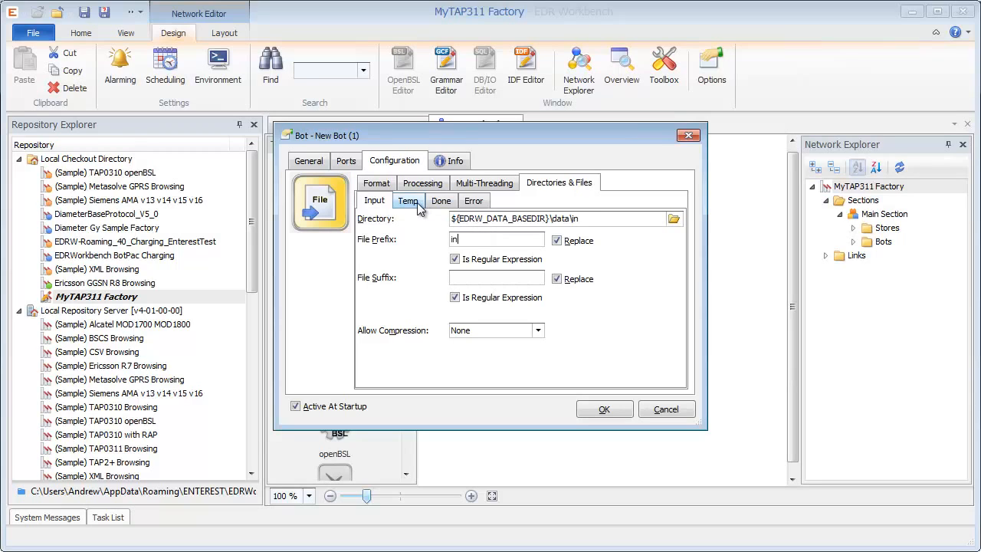
# Step: Copy the Input directory path into the input bot's Temp directory and set the Temp file prefix to tmpin
pyautogui.moveTo(593, 221); pyautogui.dragTo(399, 229)
pyautogui.hotkey('ctrl', 'c')
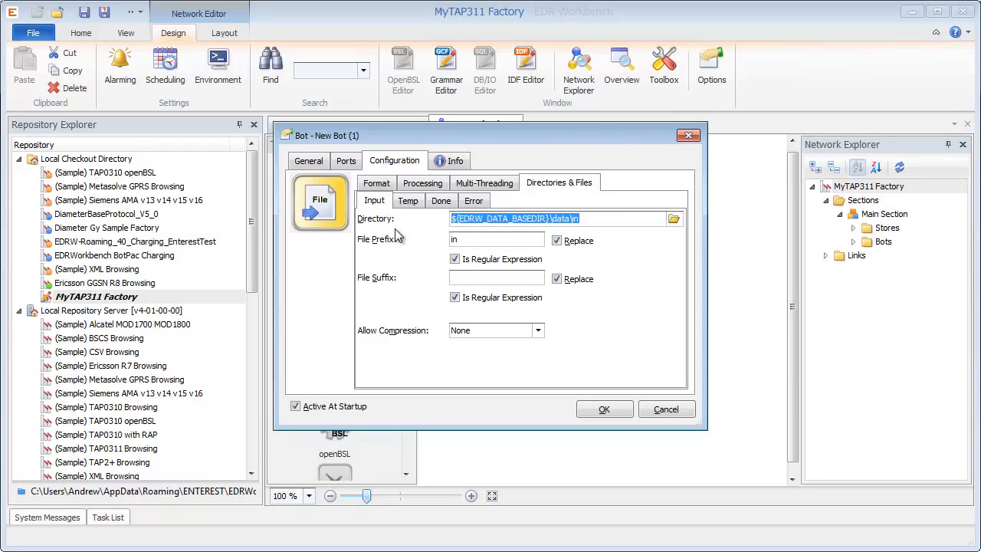
pyautogui.click(408, 201)
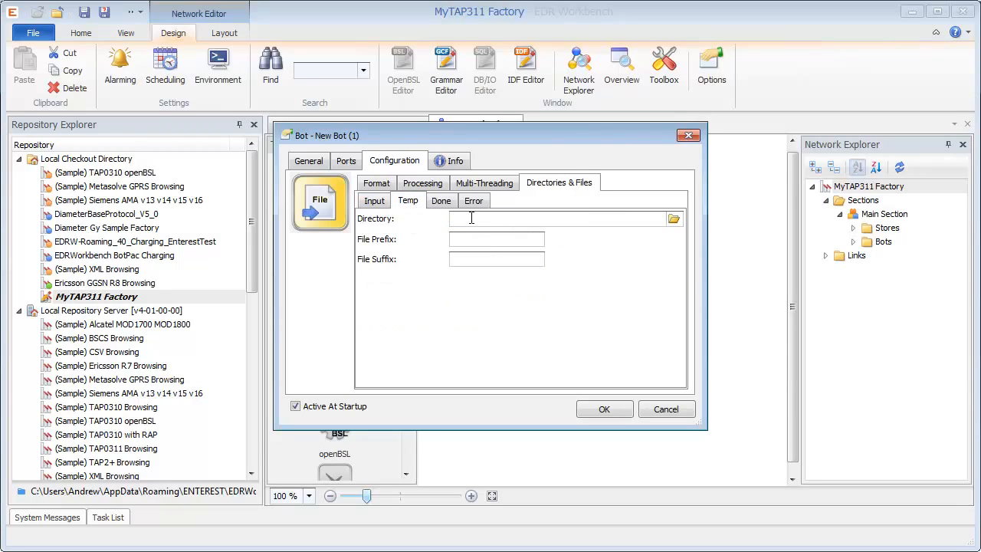
pyautogui.hotkey('ctrl', 'v')
pyautogui.press('Tab')
pyautogui.write('tmpin')
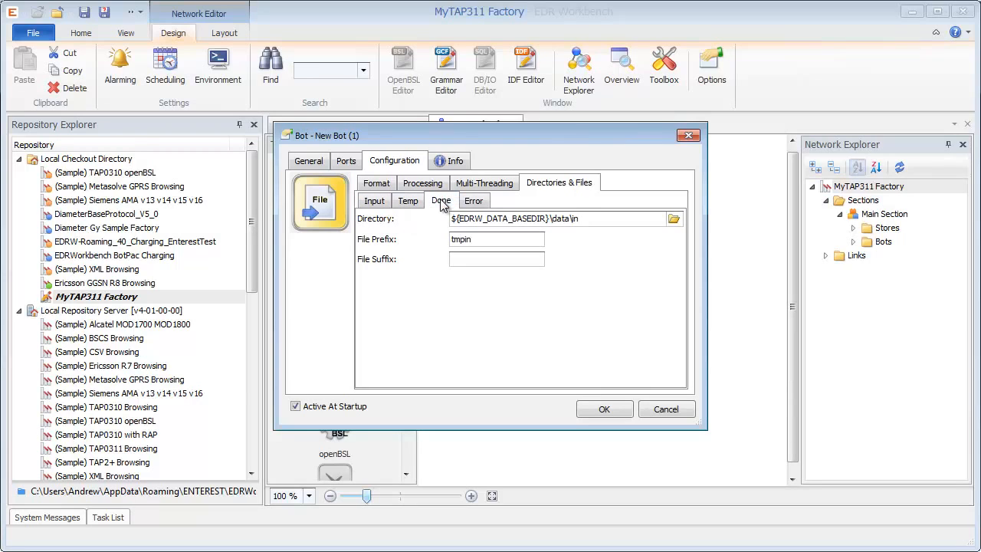
# Step: Set the input bot's Done directory to ${EDRW_DATA_BASEDIR}\data\done with the file prefix done
pyautogui.click(441, 200)
pyautogui.click(460, 219)
pyautogui.hotkey('ctrl', 'v')
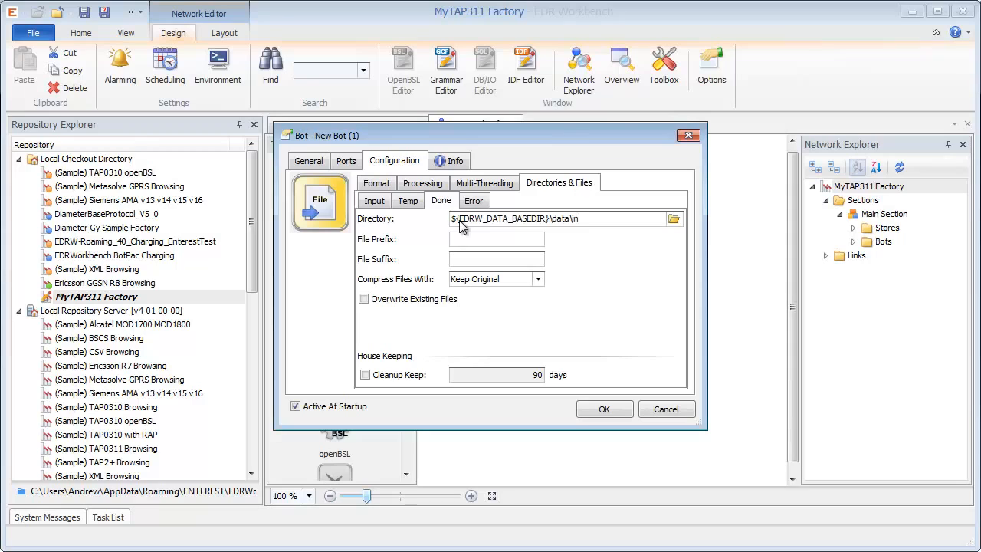
pyautogui.press('BackSpace')
pyautogui.press('BackSpace')
pyautogui.write('done')
pyautogui.press('Tab')
pyautogui.write('deon')
pyautogui.press('BackSpace')
pyautogui.press('BackSpace')
pyautogui.press('BackSpace')
pyautogui.write('one')
# Step: Set the input bot's Error directory to ${EDRW_DATA_BASEDIR}\data\err with the file prefix err, and apply the bot's settings
pyautogui.click(473, 201)
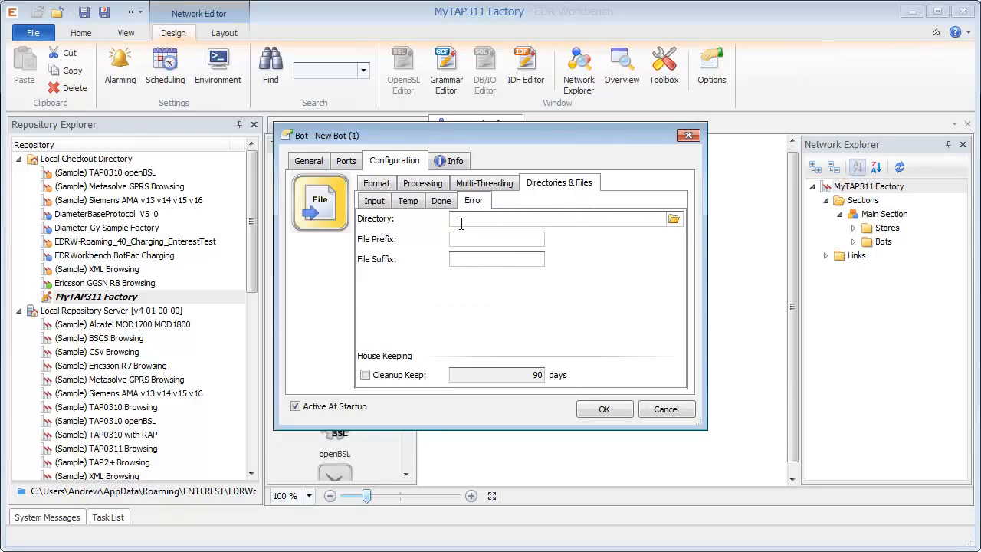
pyautogui.hotkey('ctrl', 'v')
pyautogui.press('BackSpace')
pyautogui.press('BackSpace')
pyautogui.write('err')
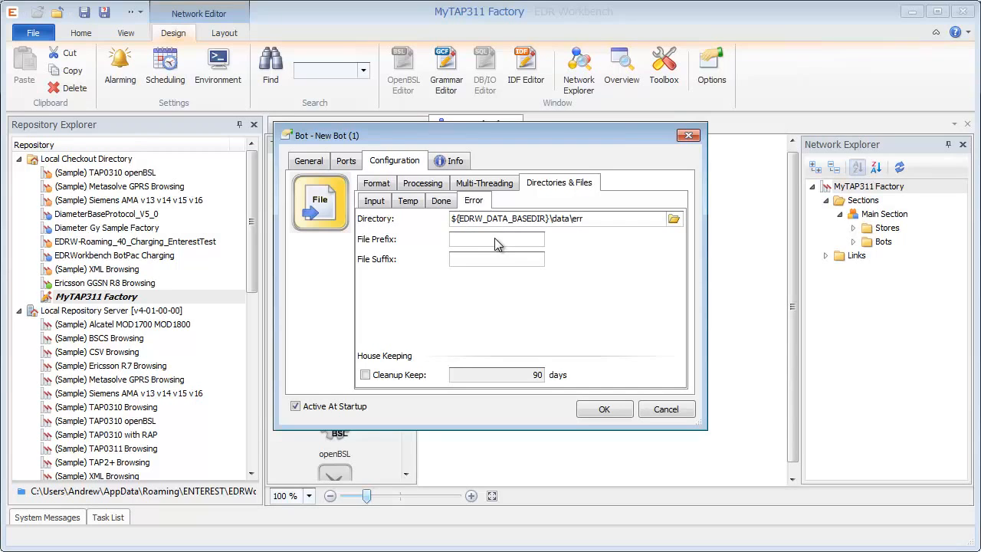
pyautogui.write('err')
pyautogui.click(375, 184)
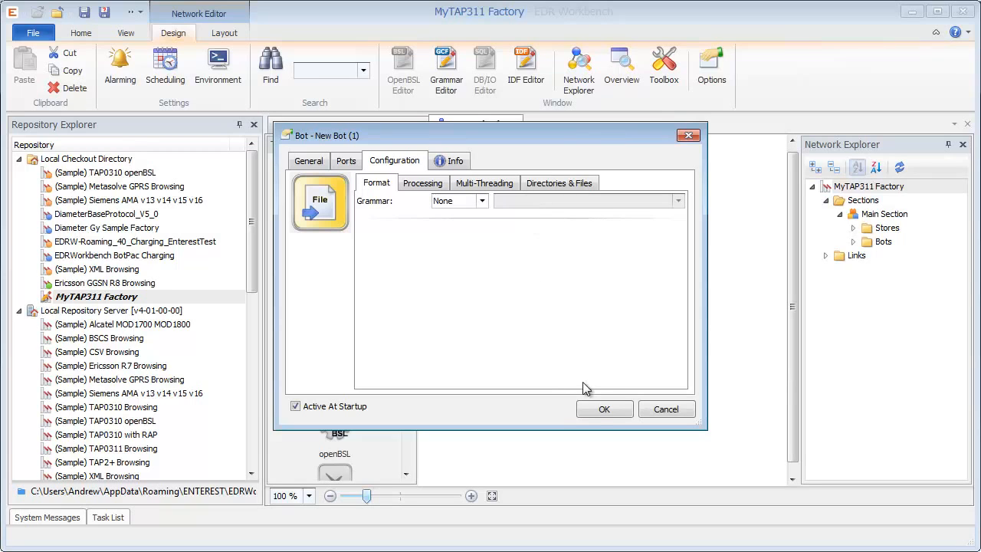
pyautogui.click(586, 416)
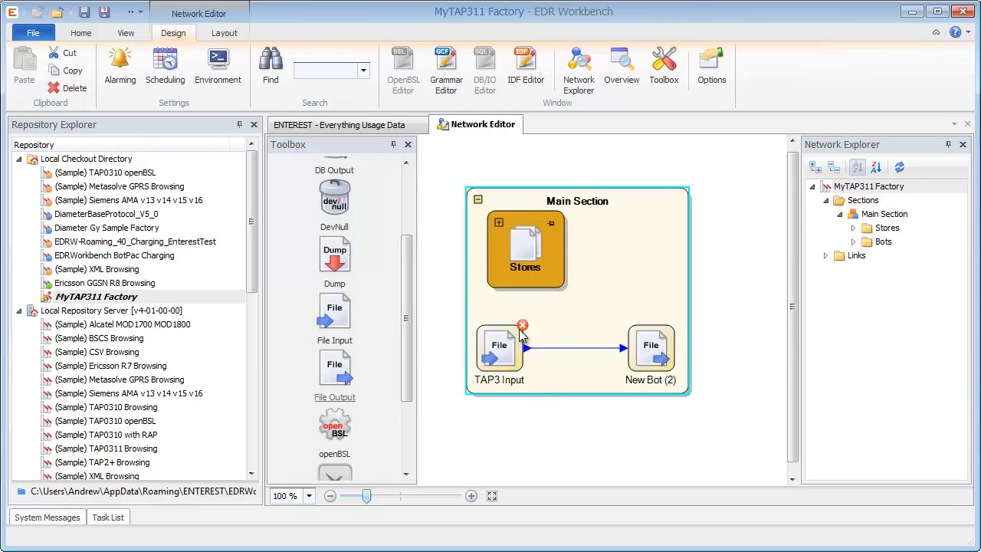
# Step: Open the File Output bot's properties and rename it TAP3 Output
pyautogui.moveTo(522, 330)
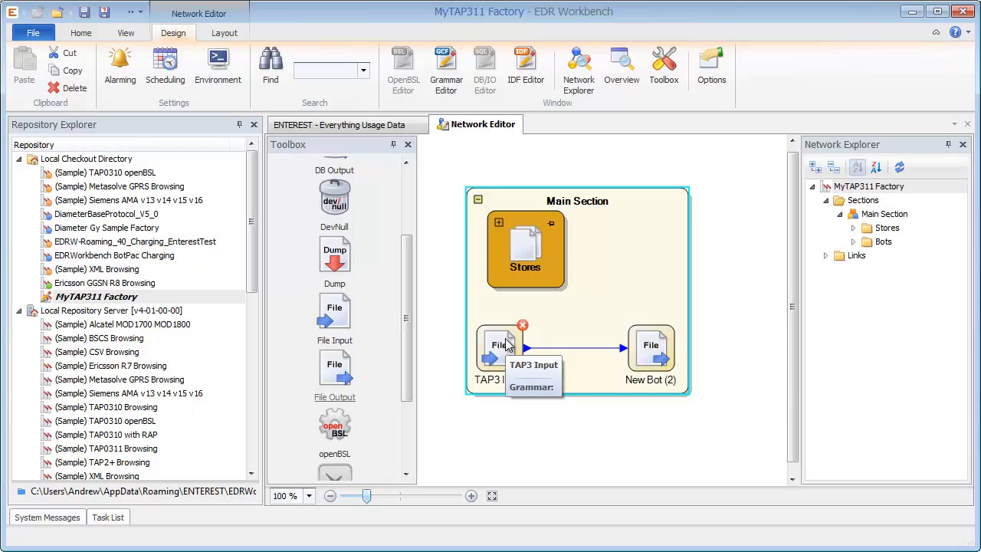
pyautogui.click(641, 356)
pyautogui.doubleClick(641, 356)
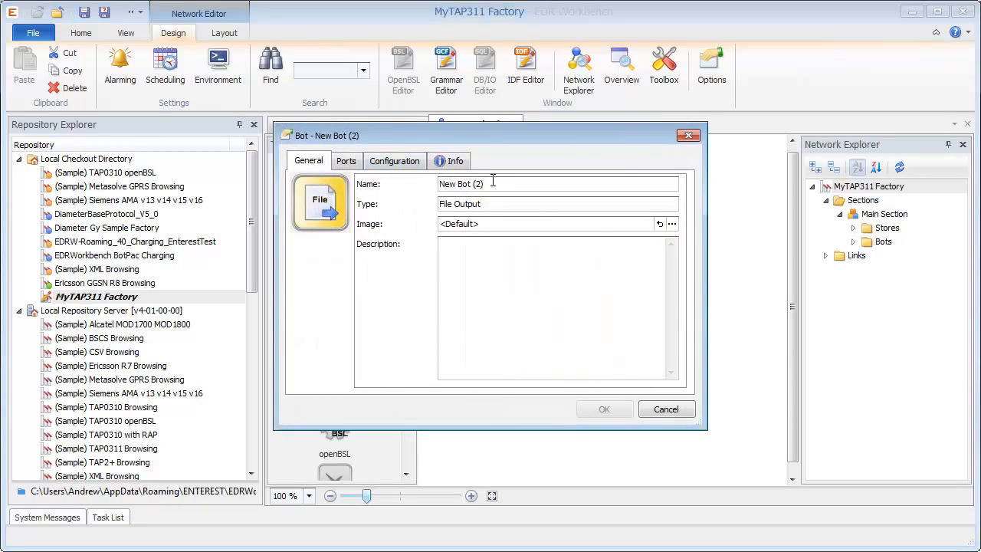
pyautogui.moveTo(489, 184); pyautogui.dragTo(365, 190)
pyautogui.write('TAP')
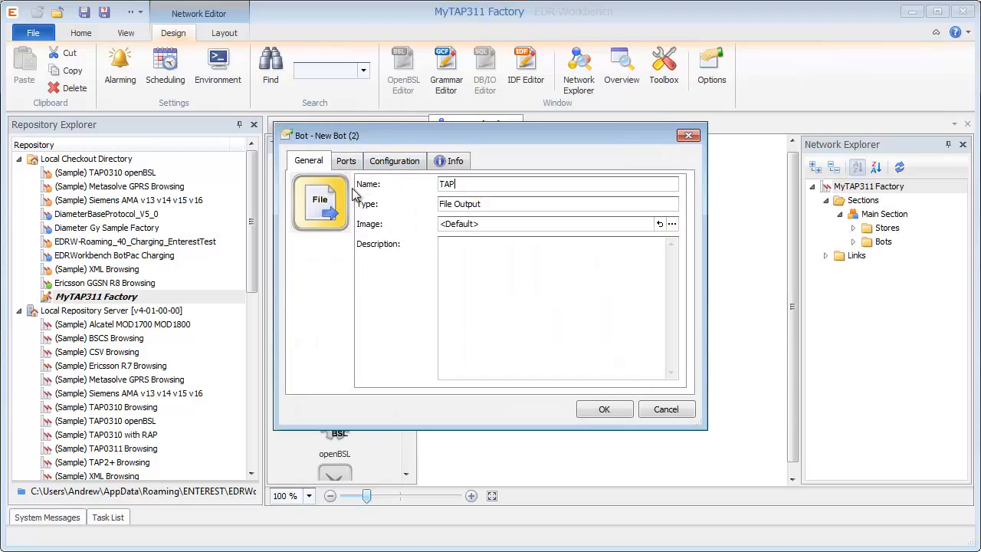
pyautogui.write('3 Output')
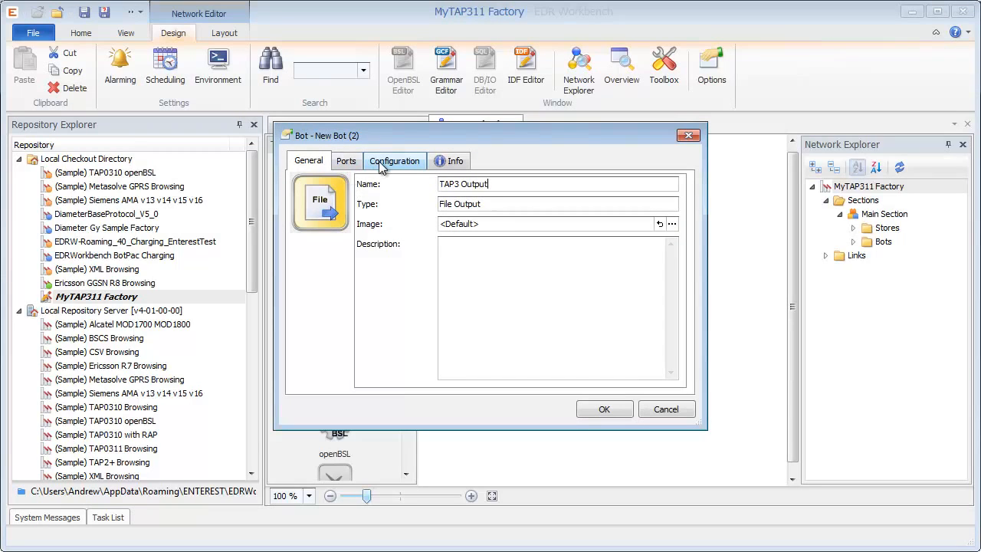
# Step: Set the output bot's Output directory to ${EDRW_DATA_BASEDIR}\data\out with the file prefix out
pyautogui.click(380, 166)
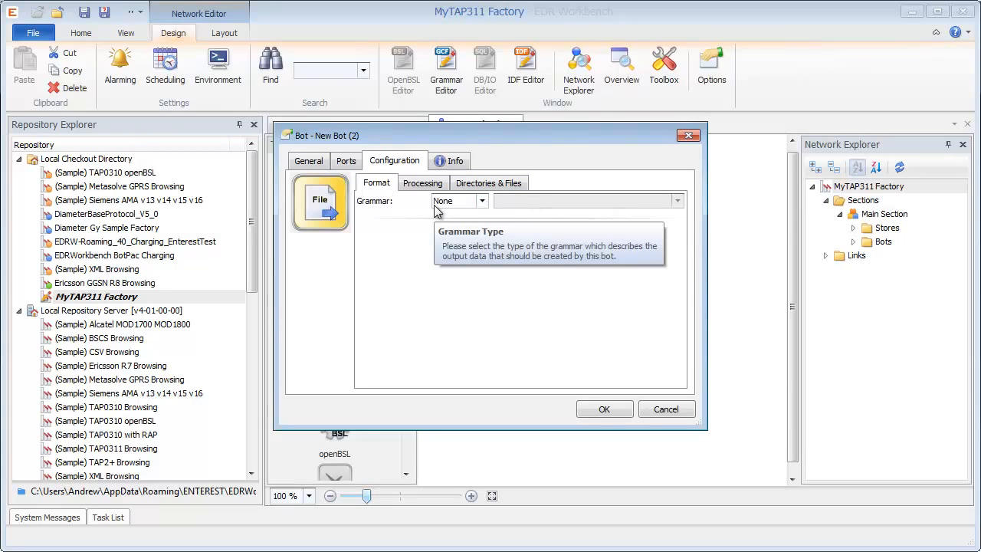
pyautogui.click(487, 186)
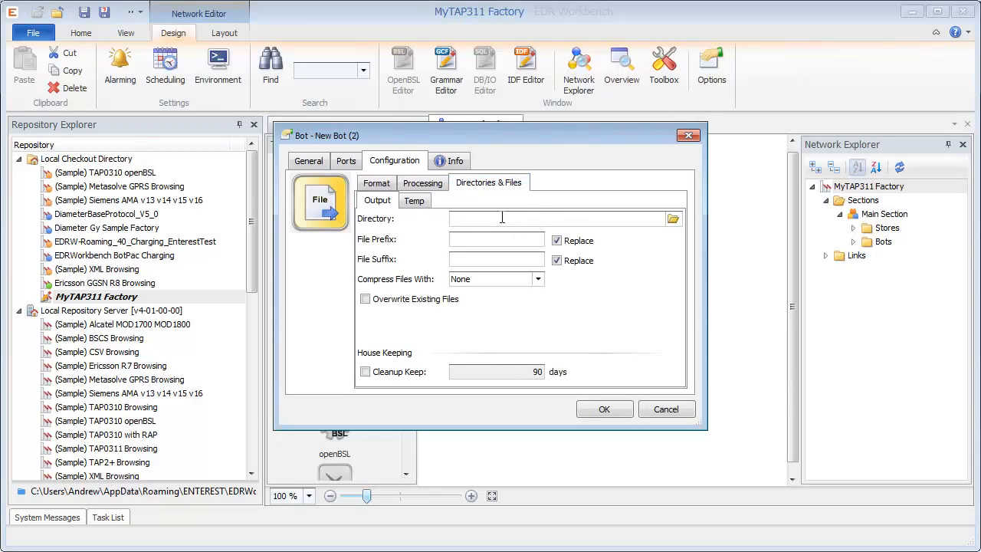
pyautogui.hotkey('ctrl', 'v')
pyautogui.press('BackSpace')
pyautogui.press('BackSpace')
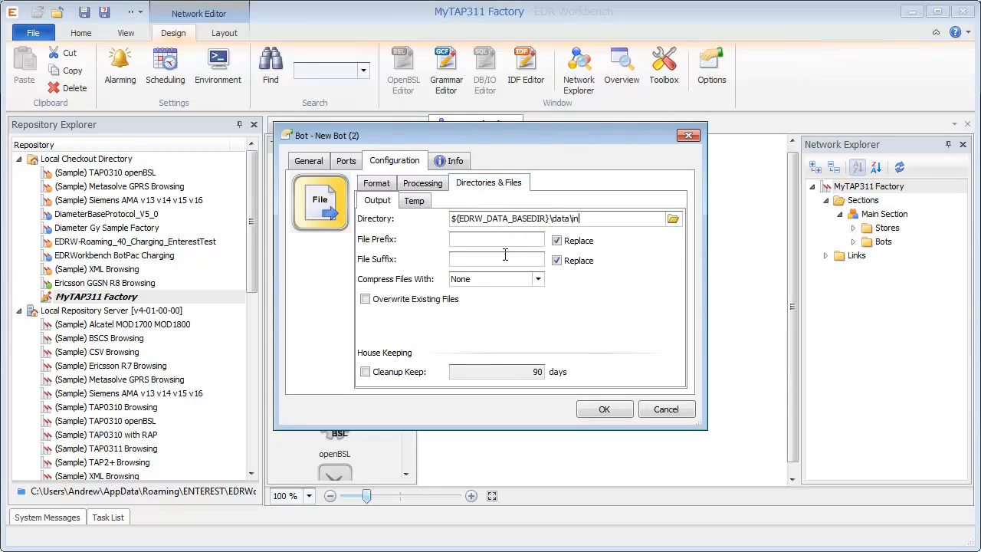
pyautogui.write('out')
pyautogui.click(510, 241)
pyautogui.write('out')
# Step: Set the output bot's Temp directory to ${EDRW_DATA_BASEDIR}\data\out with the file prefix tmpout, and apply the bot's settings
pyautogui.click(419, 201)
pyautogui.click(469, 219)
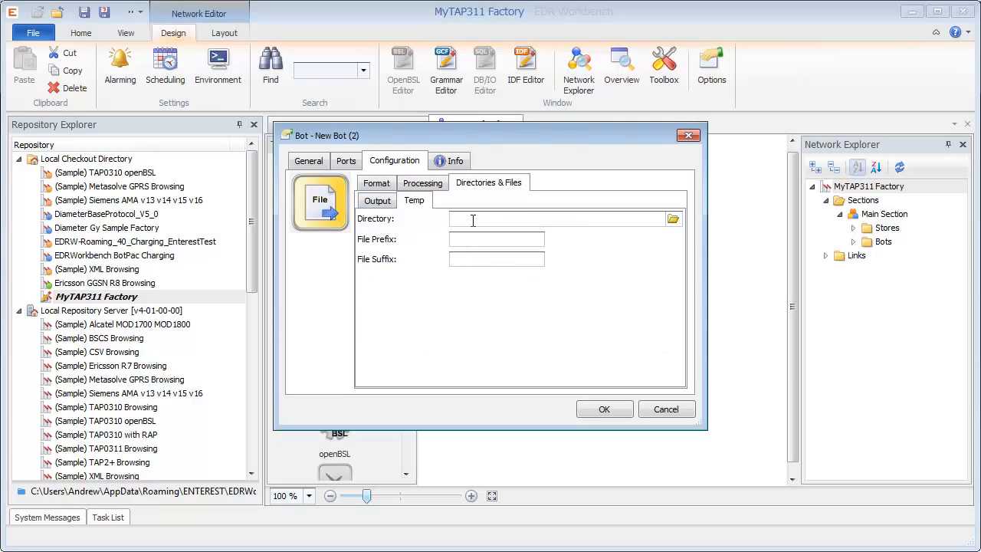
pyautogui.hotkey('ctrl', 'v')
pyautogui.press('BackSpace')
pyautogui.press('BackSpace')
pyautogui.write('out')
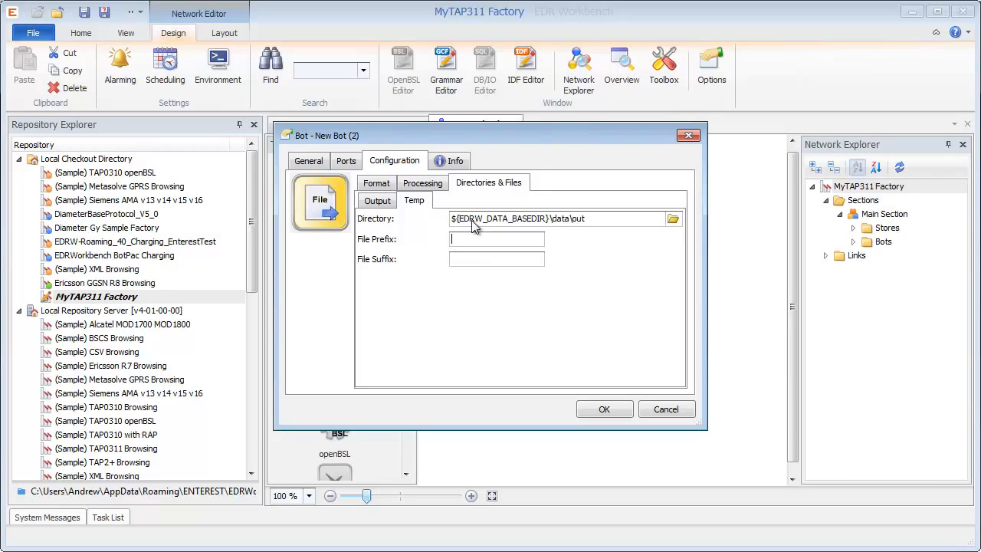
pyautogui.write('tmpout')
pyautogui.click(604, 409)
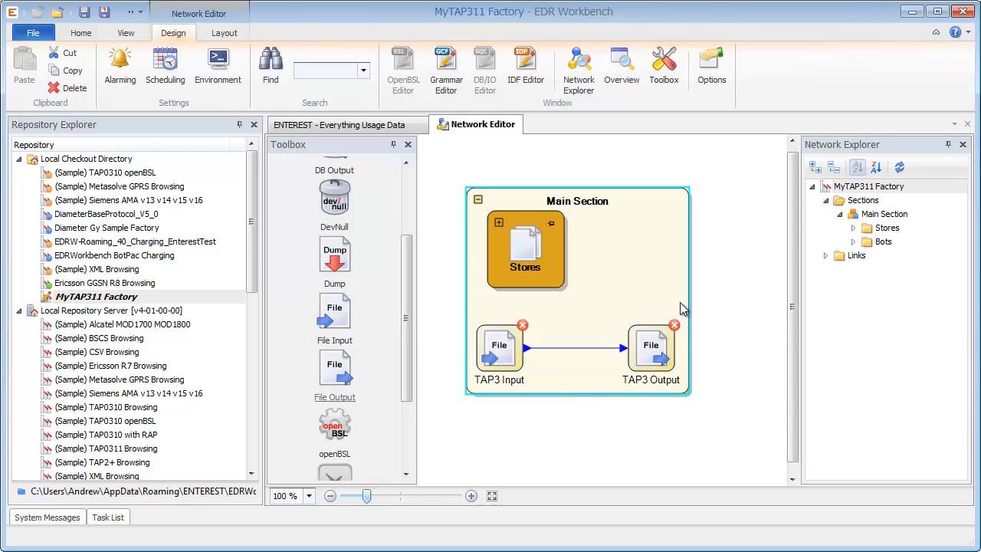
# Step: Open the factory's Grammar Editor and create a new ASN.1 grammar named TAP311
pyautogui.click(713, 317)
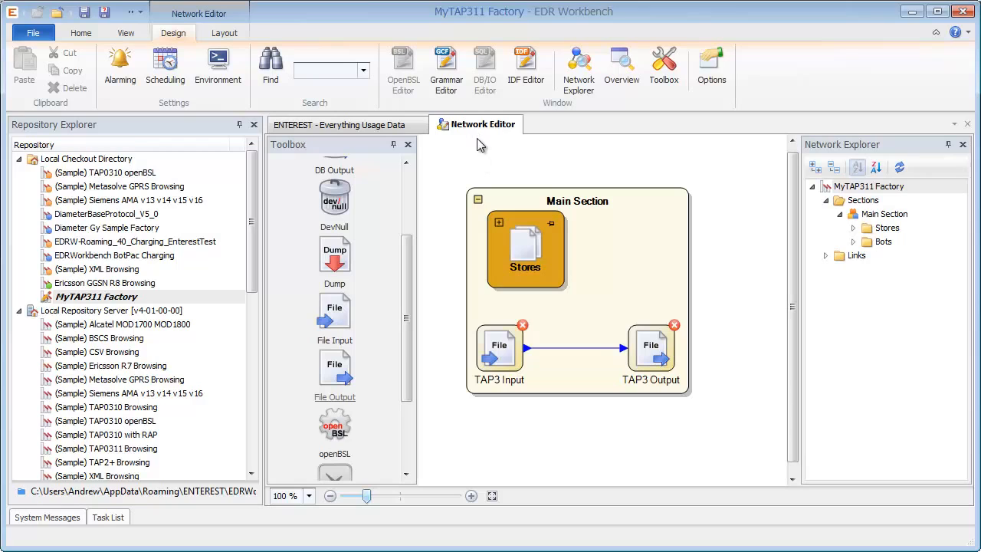
pyautogui.click(448, 71)
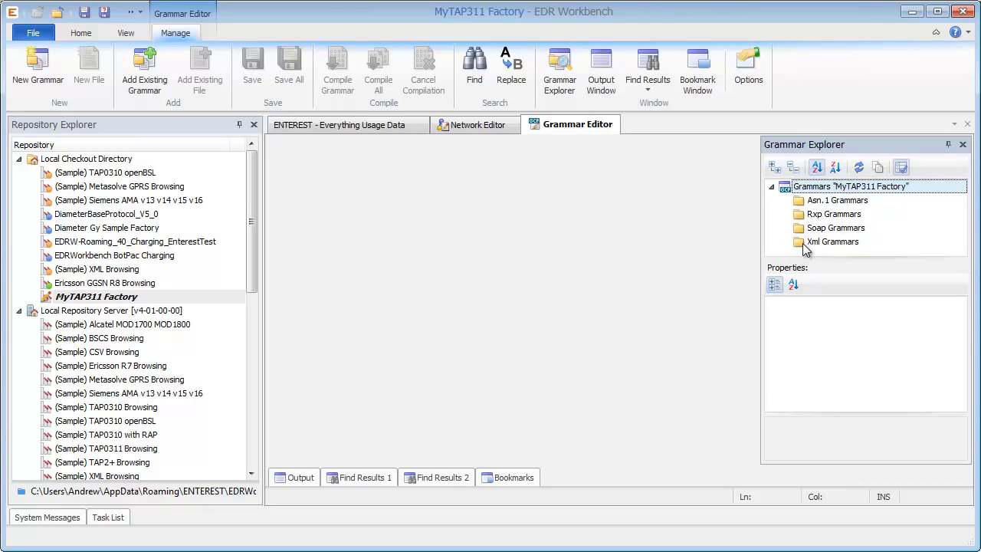
pyautogui.click(826, 202)
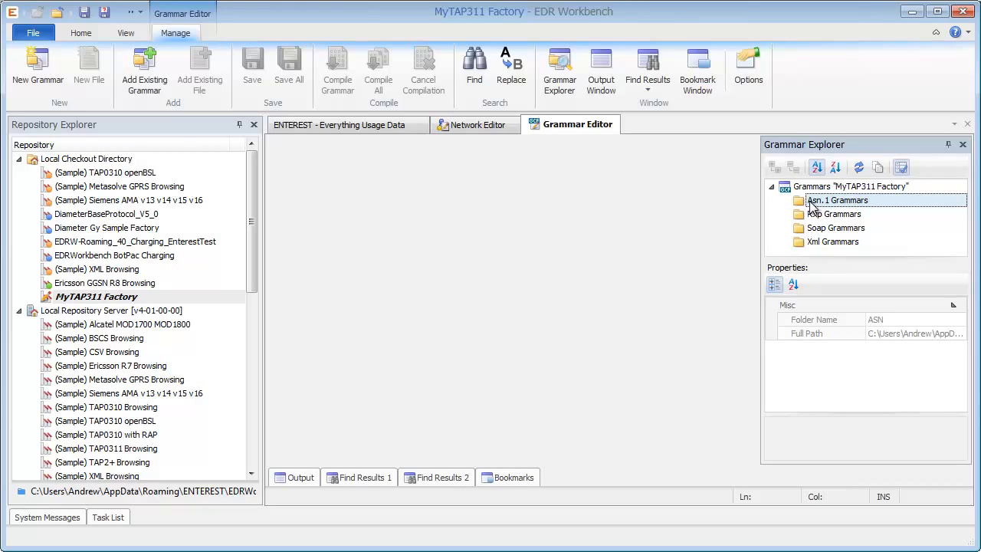
pyautogui.click(62, 81)
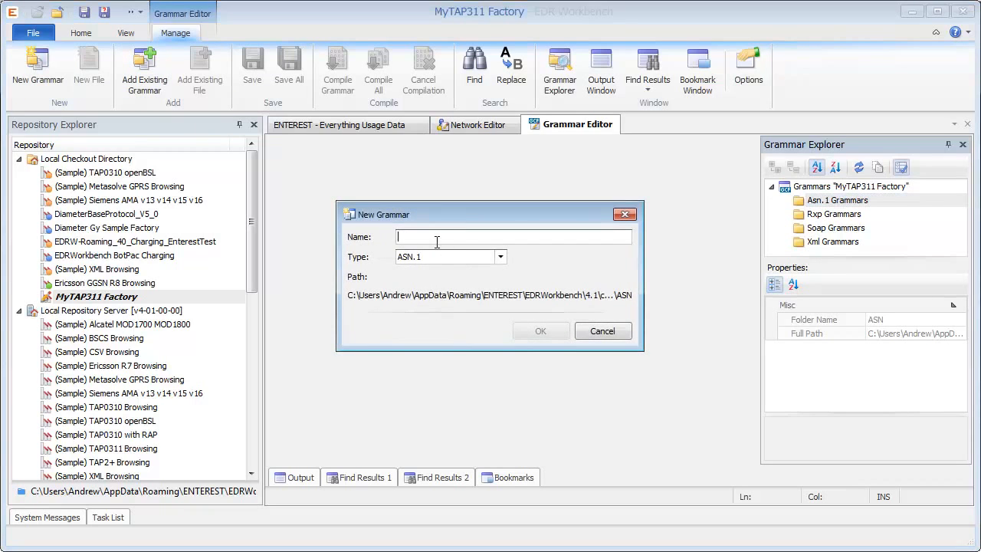
pyautogui.write('TAP311')
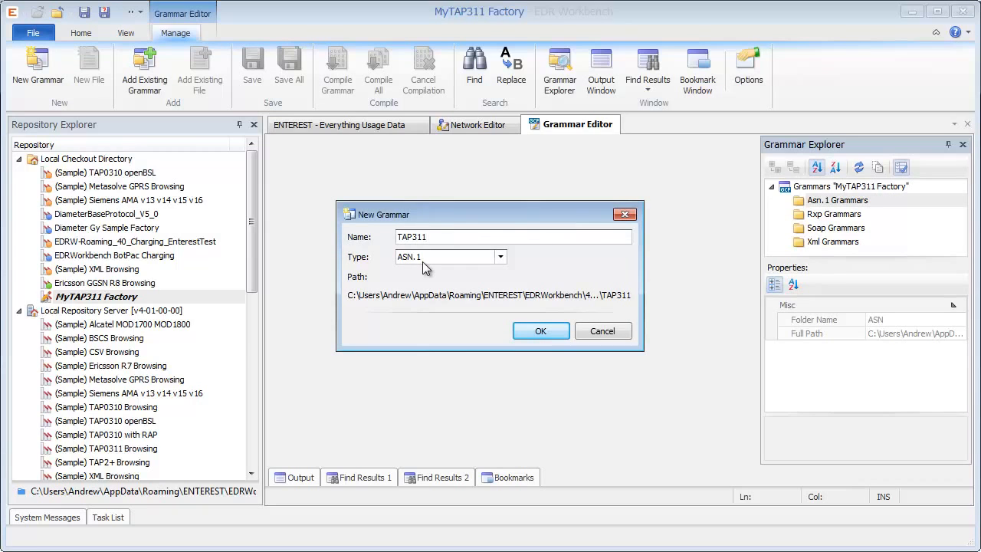
pyautogui.click(541, 331)
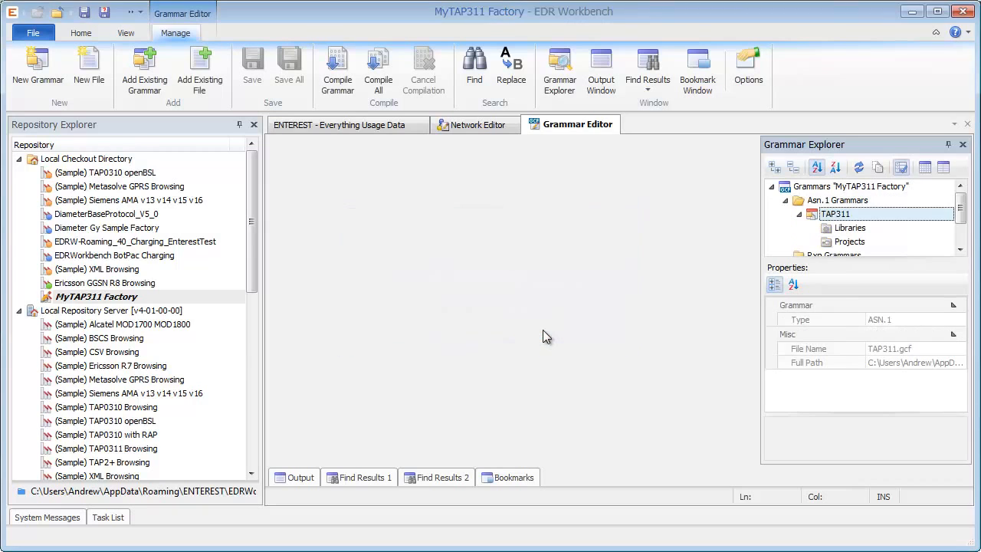
# Step: Add a new file named tap311.asn to the TAP311 grammar
pyautogui.moveTo(829, 258); pyautogui.dragTo(841, 310)
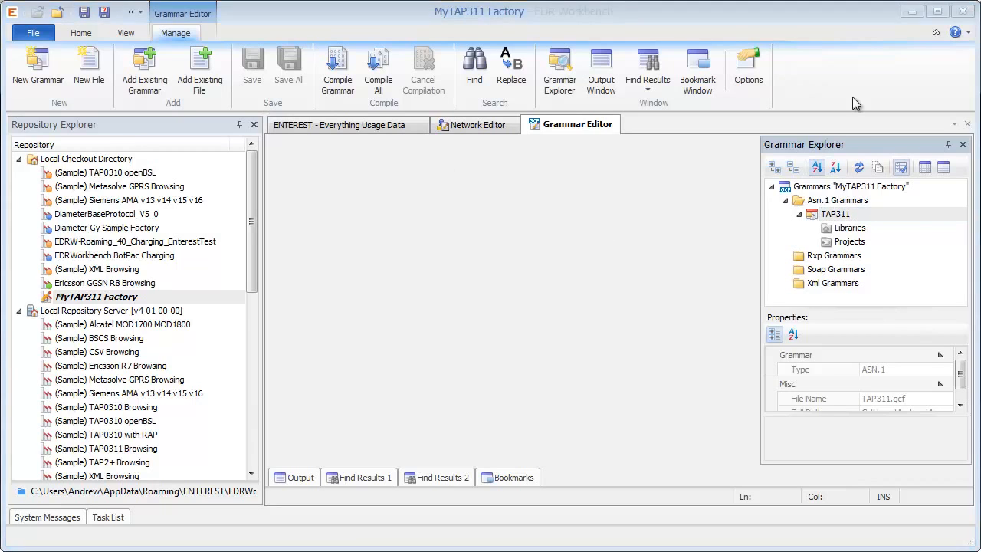
pyautogui.rightClick(816, 221)
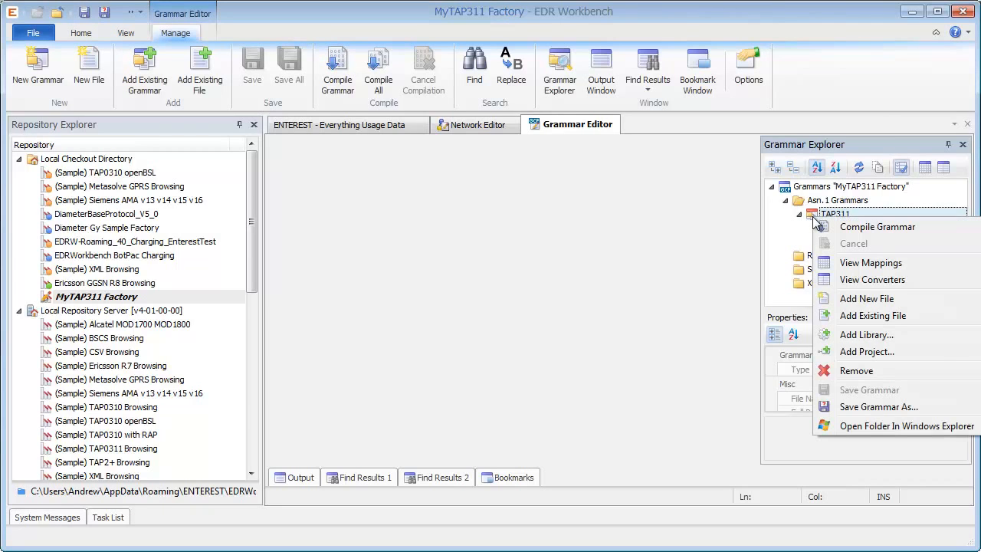
pyautogui.click(853, 301)
pyautogui.write('t')
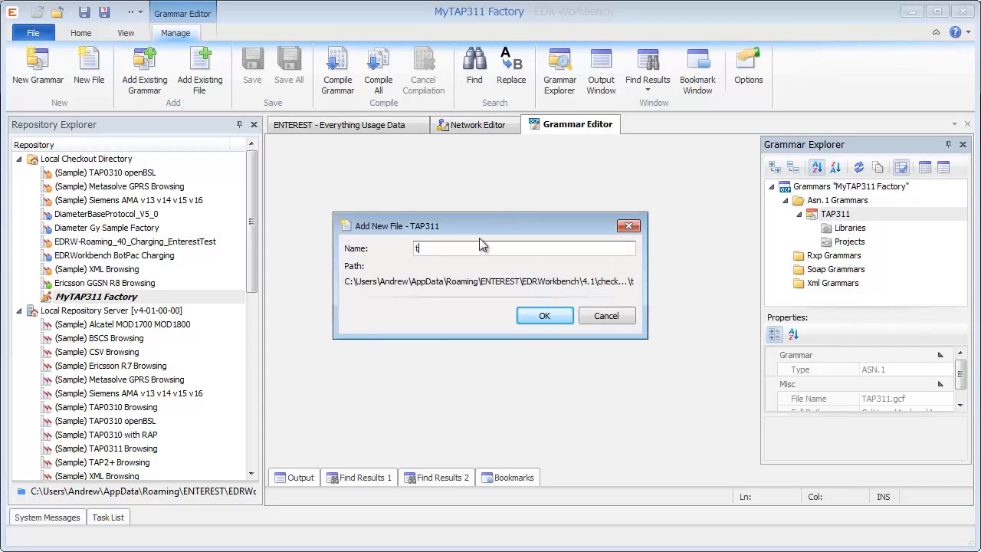
pyautogui.write('ap311.asn')
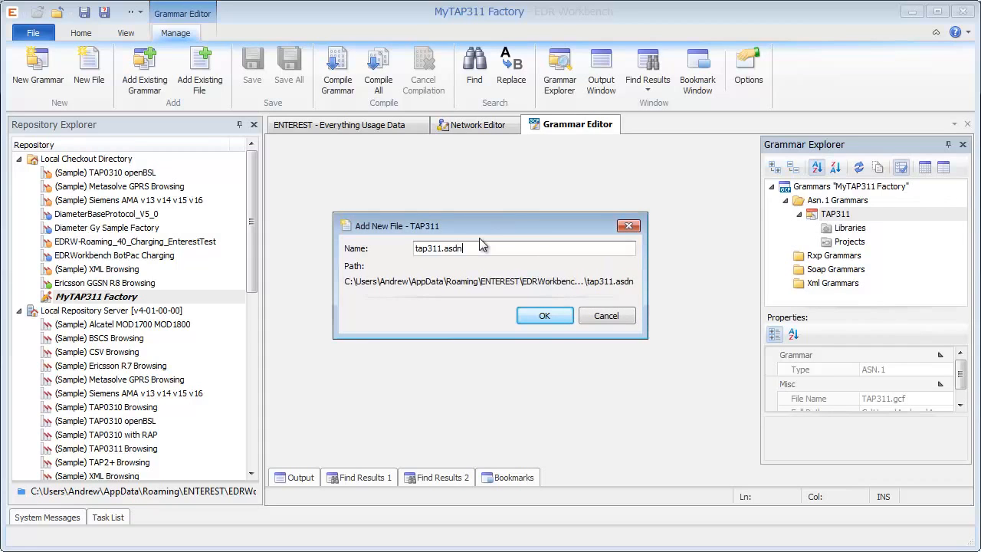
pyautogui.click(540, 321)
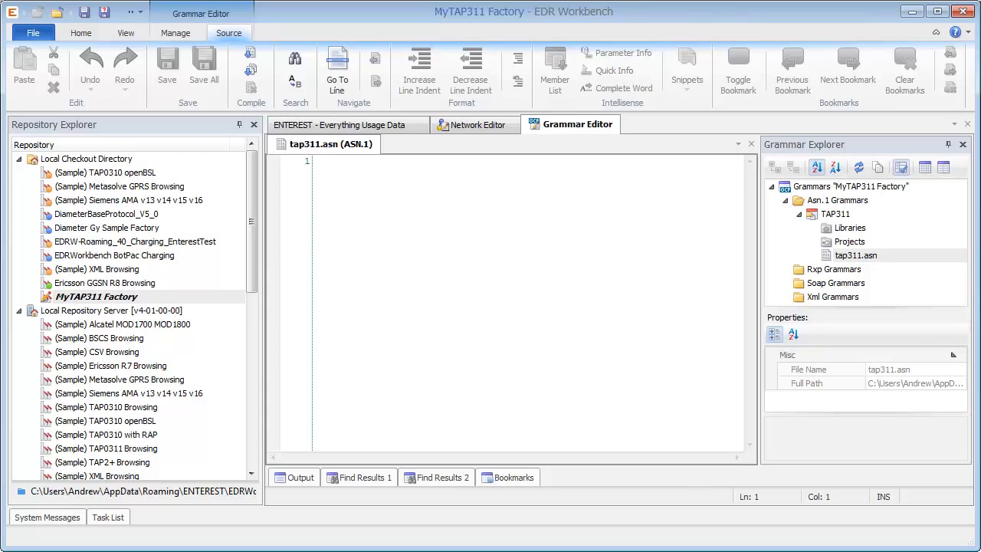
# Step: Paste the TD57_3.11.2 ASN.1 specification text into the empty tap311.asn file
pyautogui.hotkey('alt', 'Tab')
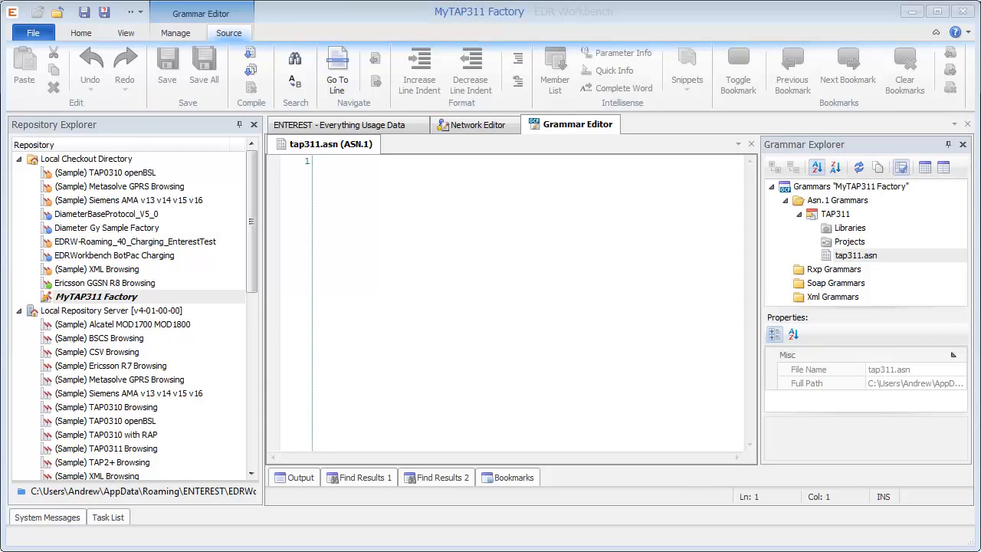
pyautogui.click(365, 264)
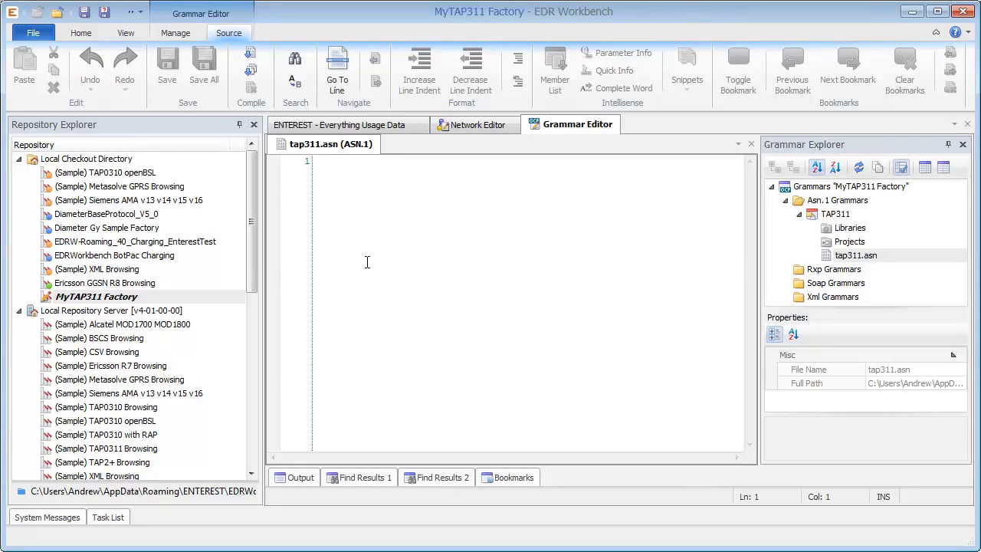
pyautogui.hotkey('ctrl', 'v')
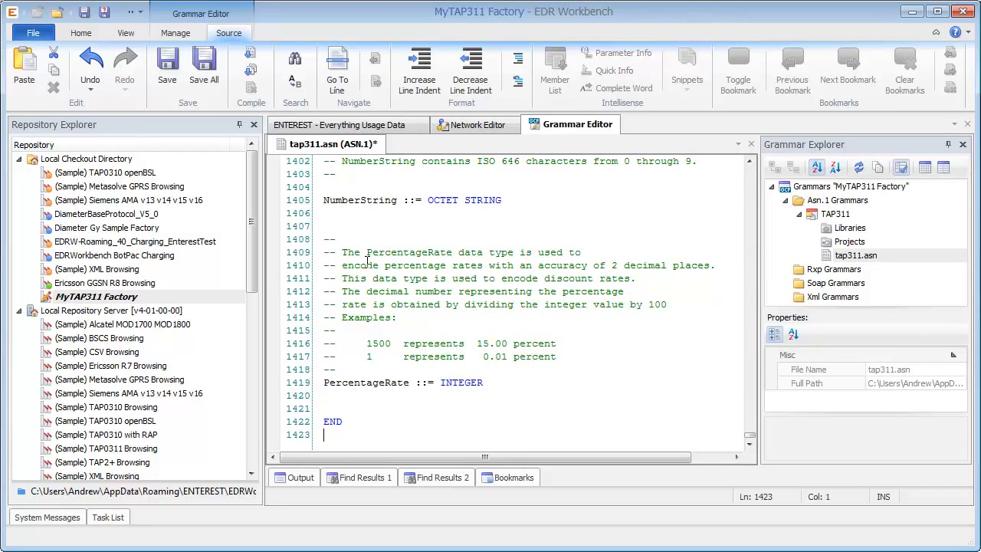
# Step: Review the pasted specification from its beginning through the Tap batch structure and the individual record definitions
pyautogui.hotkey('ctrl', 'Home')
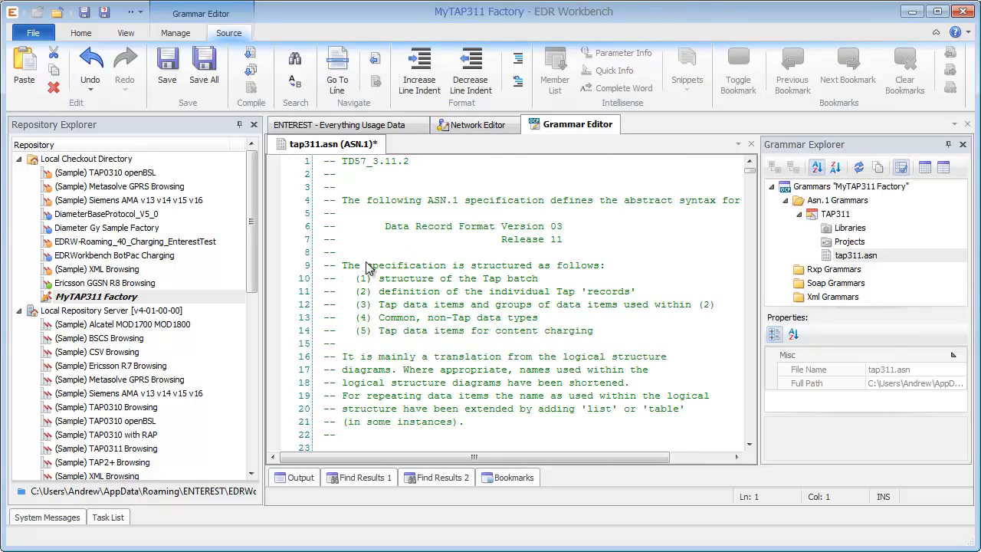
pyautogui.click(366, 264)
pyautogui.click(411, 239)
pyautogui.scroll(-5, 413, 249)
pyautogui.scroll(-6, 409, 252)
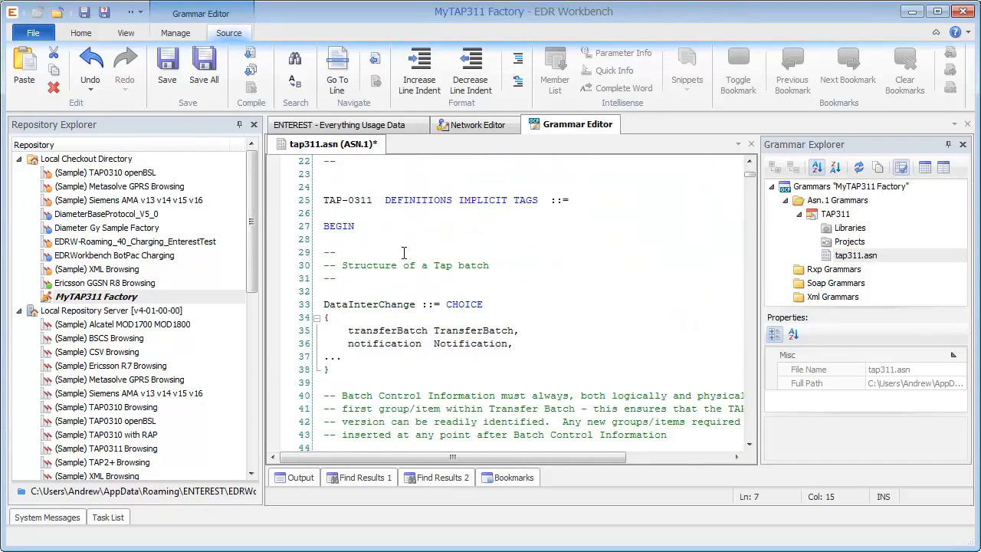
pyautogui.scroll(-15, 407, 304)
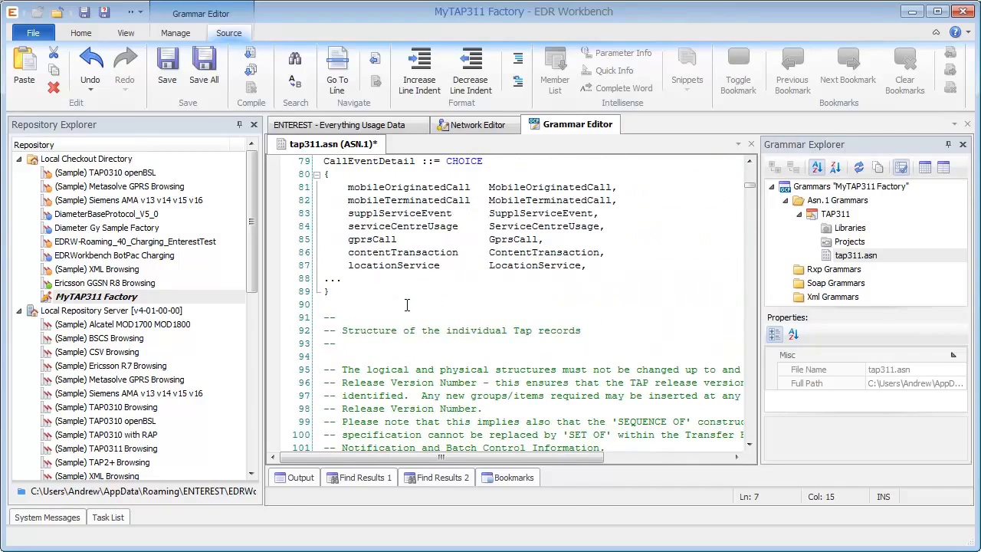
pyautogui.scroll(-11, 407, 304)
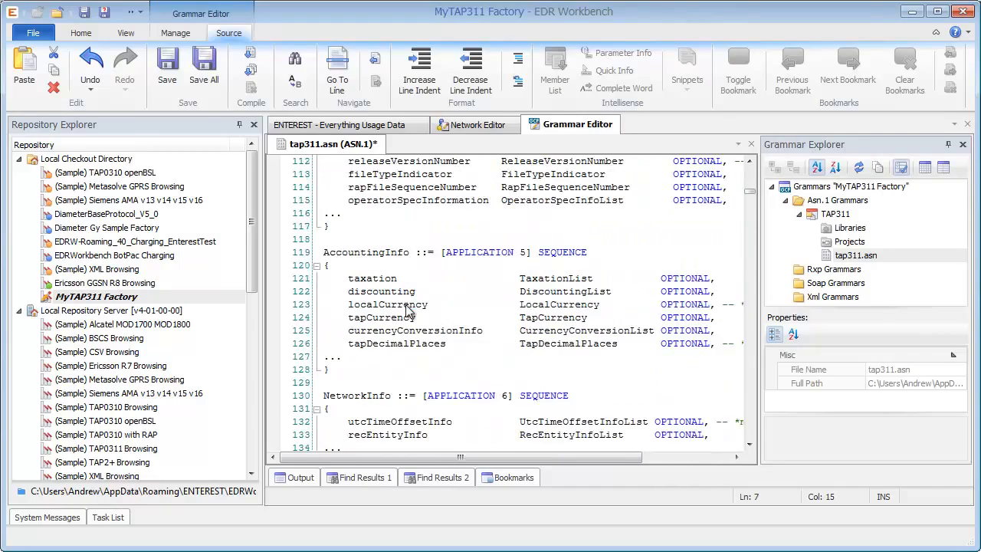
pyautogui.scroll(-3, 409, 310)
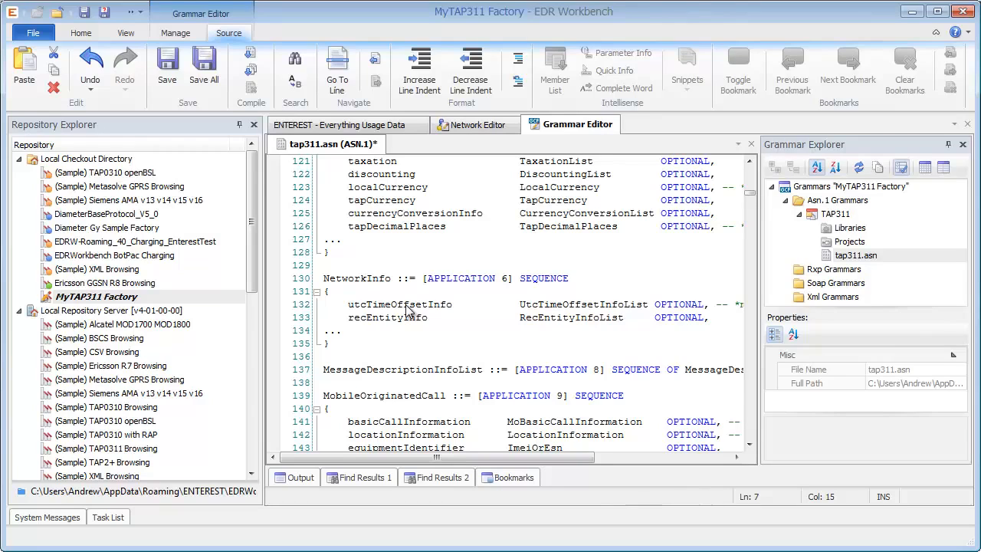
pyautogui.click(408, 291)
# Step: Open the TAP311 grammar's mappings, add a new mapping row, and widen the mapping table area
pyautogui.click(923, 173)
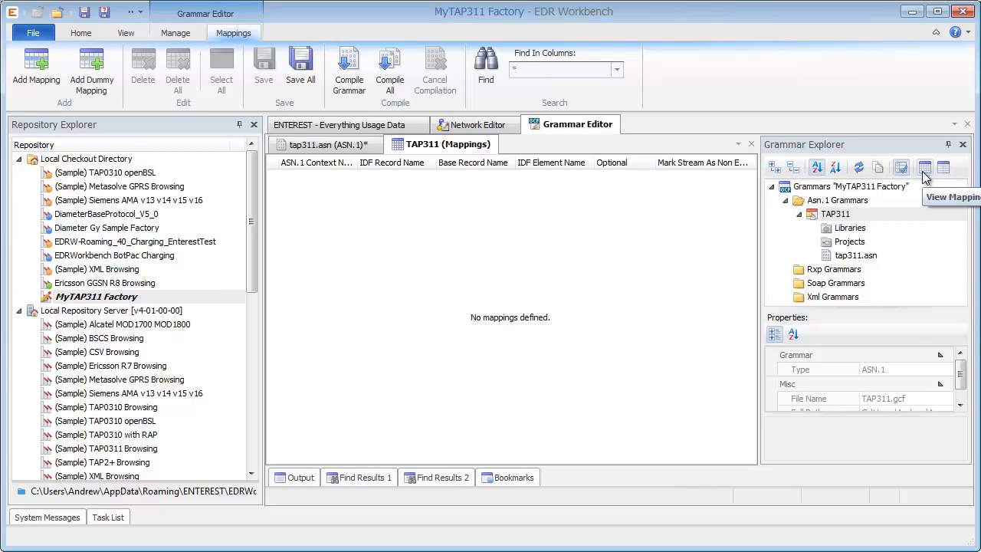
pyautogui.rightClick(435, 197)
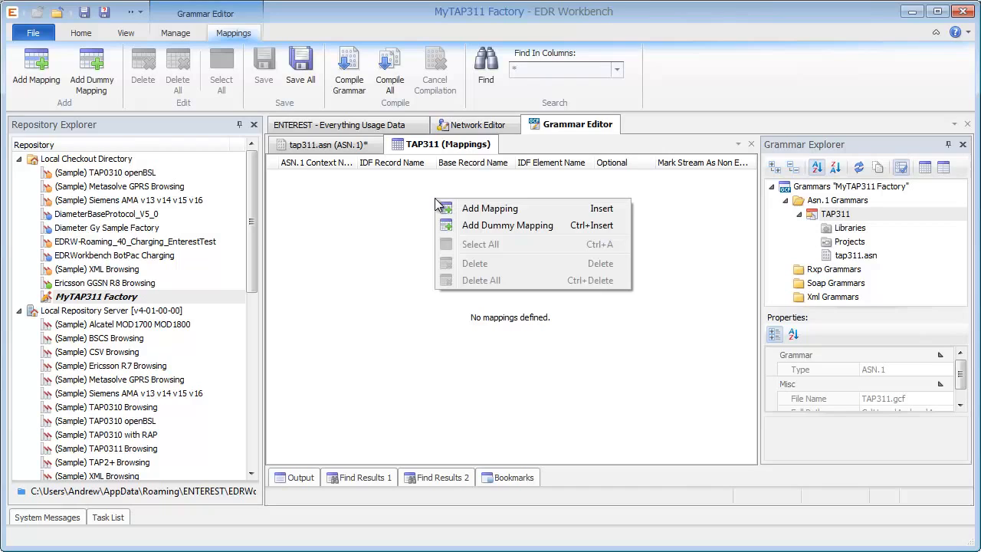
pyautogui.click(464, 208)
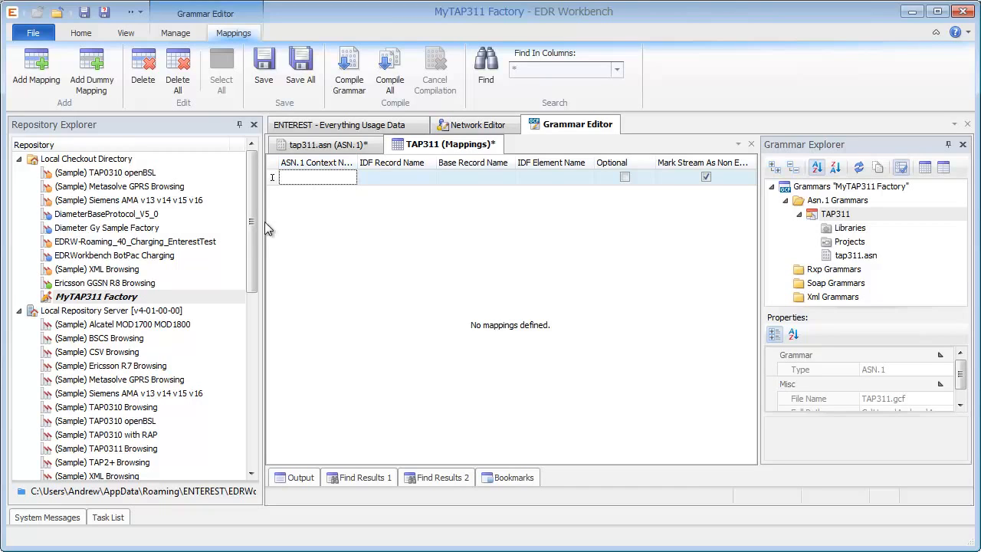
pyautogui.moveTo(264, 221); pyautogui.dragTo(193, 221)
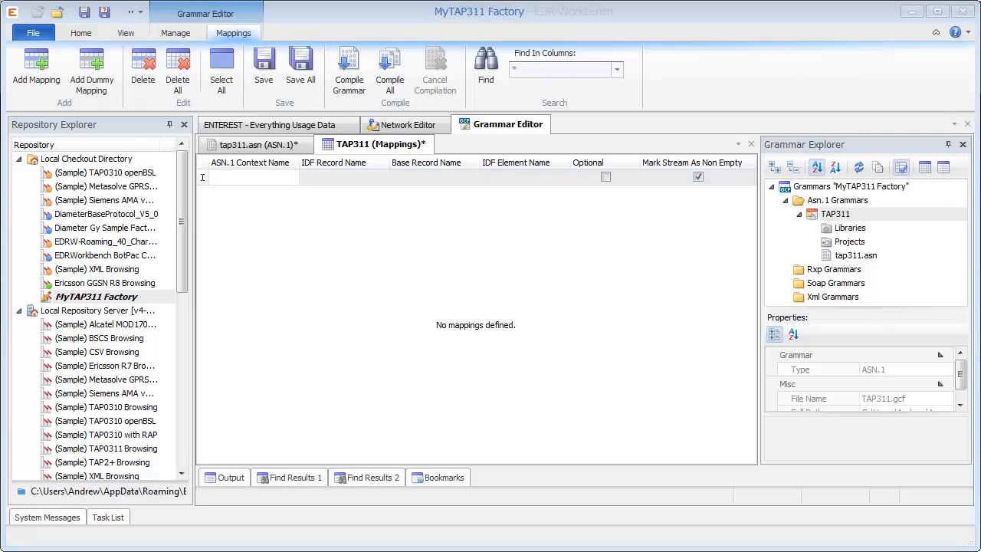
# Step: Copy the module name TAP-0311 from tap311.asn and enter it, followed by ::, as the new mapping's ASN.1 Context Name
pyautogui.click(246, 148)
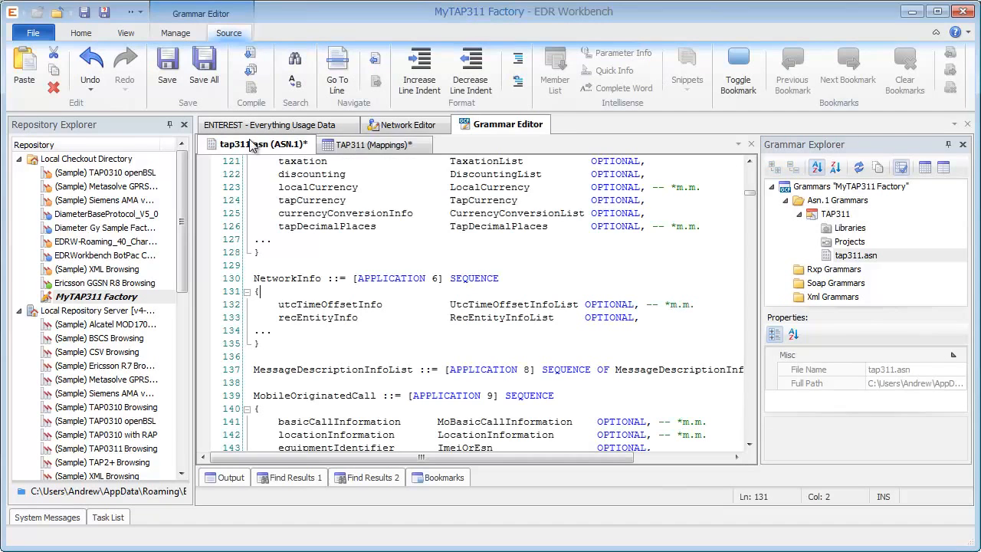
pyautogui.click(298, 214)
pyautogui.hotkey('ctrl', 'Home')
pyautogui.scroll(-7, 301, 220)
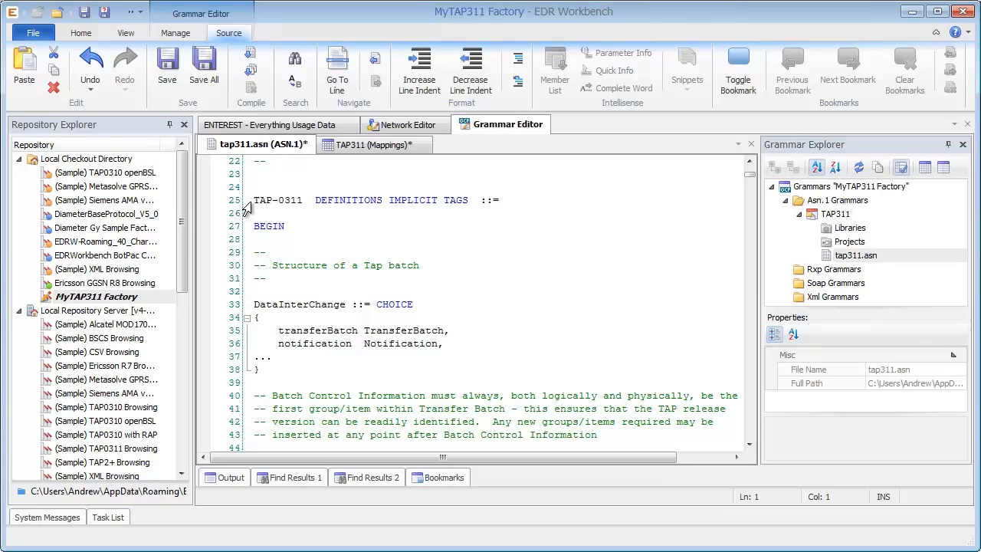
pyautogui.moveTo(253, 200); pyautogui.dragTo(302, 208)
pyautogui.hotkey('ctrl', 'c')
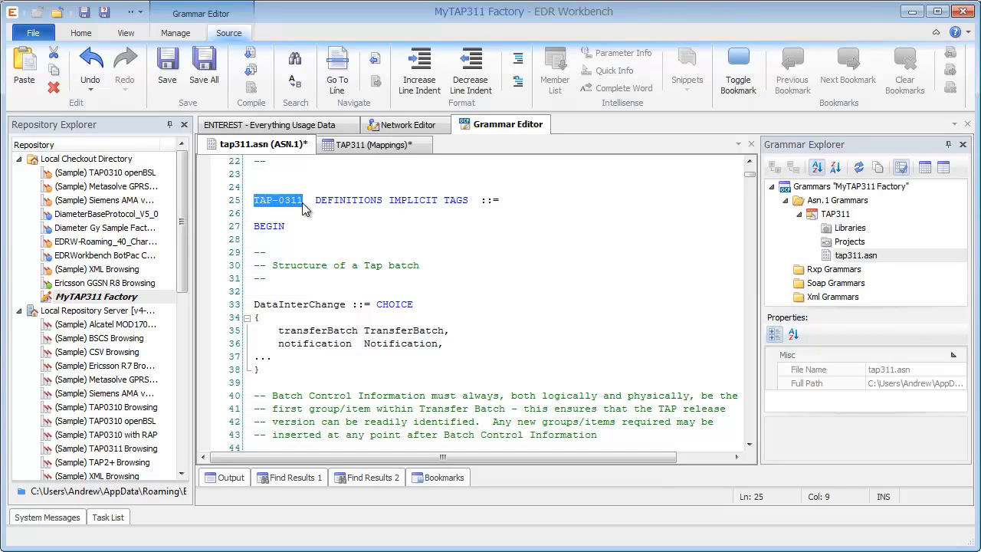
pyautogui.click(339, 150)
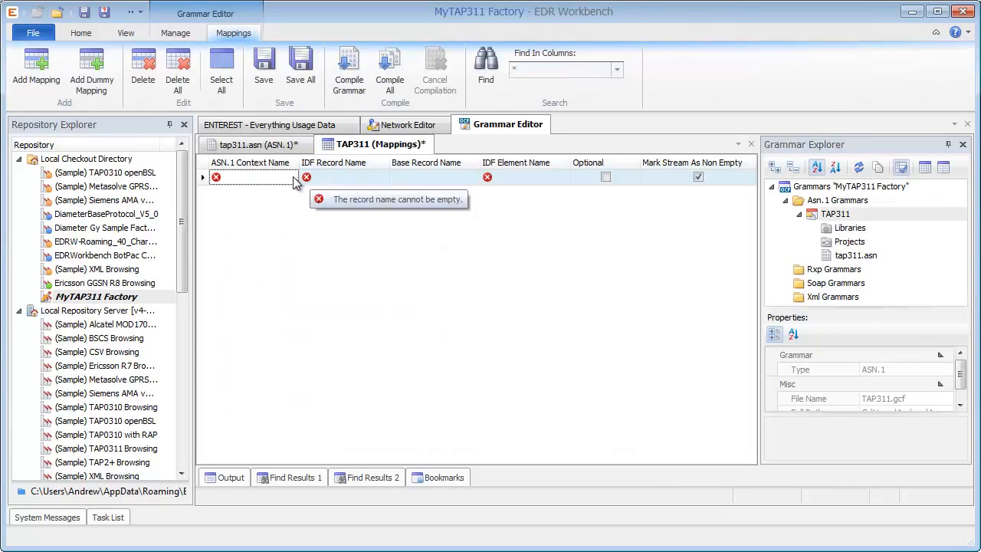
pyautogui.click(263, 177)
pyautogui.hotkey('ctrl', 'v')
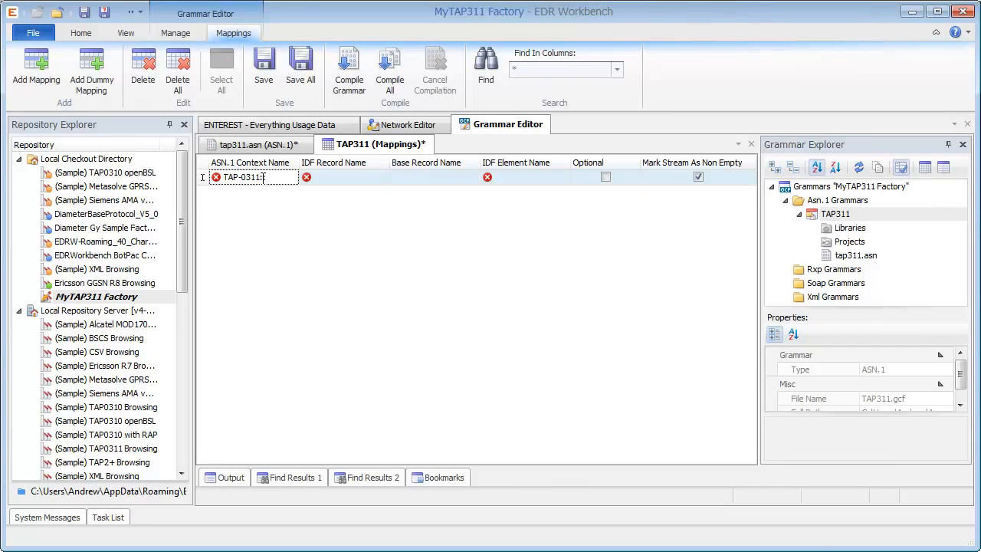
# Step: Copy the type name DataInterChange from tap311.asn and append it to the mapping's ASN.1 Context Name
pyautogui.click(237, 146)
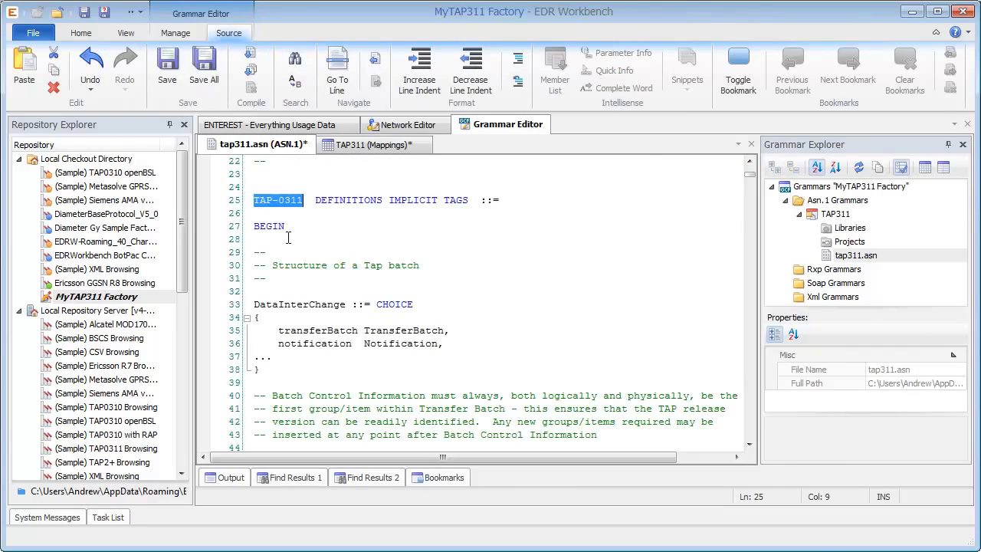
pyautogui.doubleClick(283, 304)
pyautogui.hotkey('ctrl', 'c')
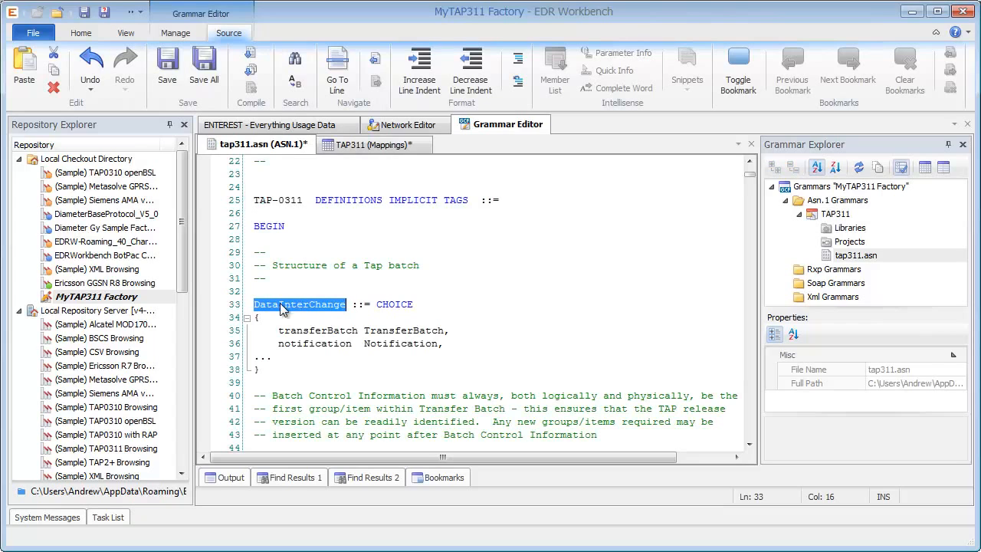
pyautogui.click(346, 149)
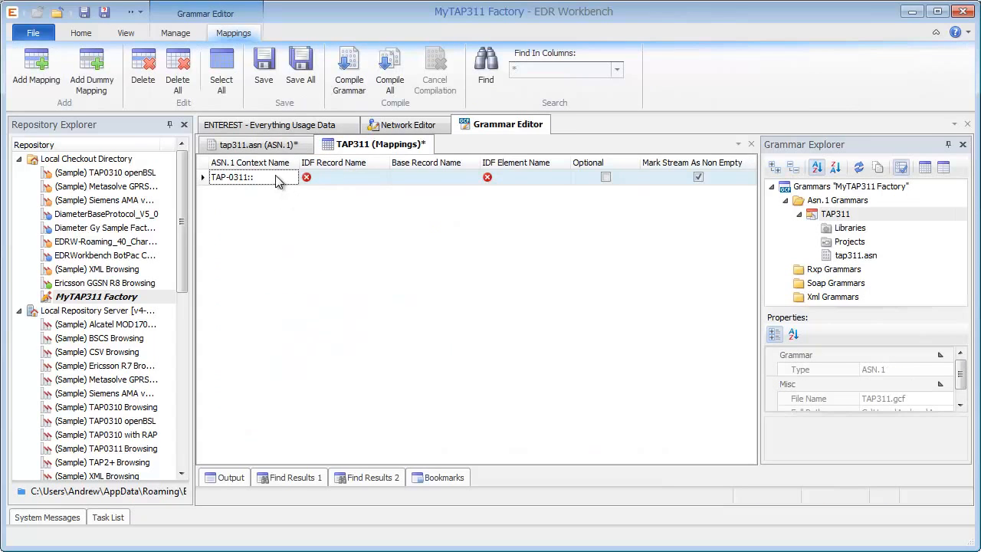
pyautogui.click(277, 180)
pyautogui.hotkey('ctrl', 'v')
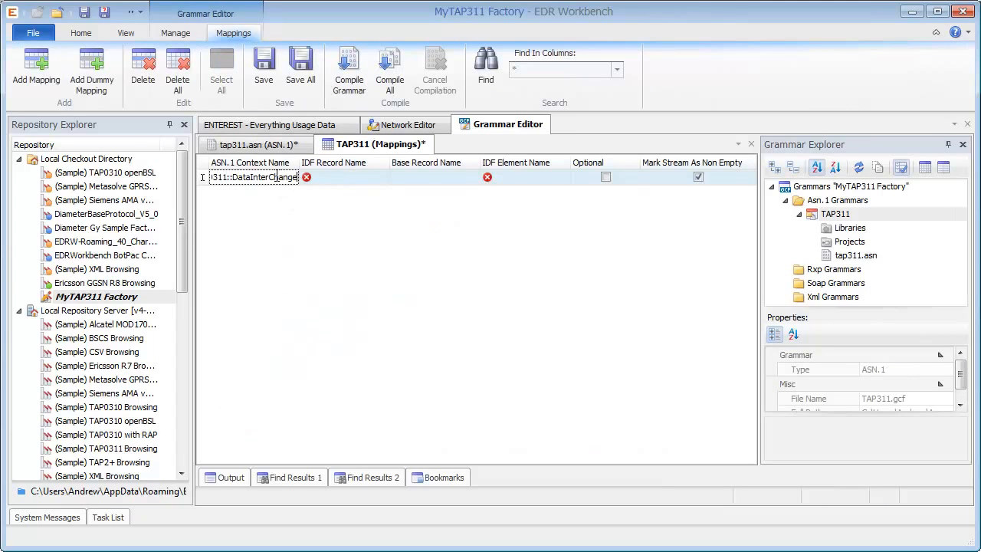
# Step: Set the mapping's IDF Record Name to Header and its Base Record Name to ROOT
pyautogui.click(335, 177)
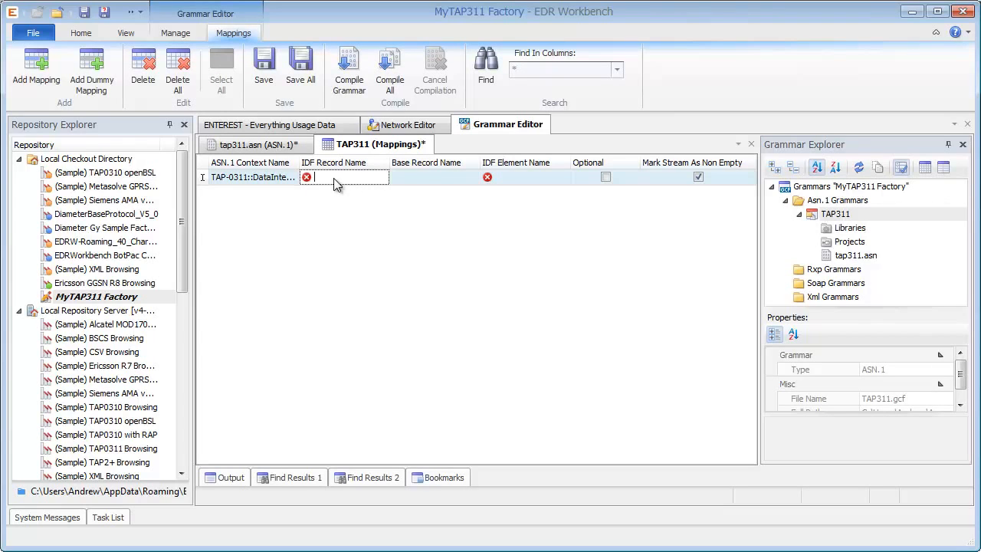
pyautogui.write('Header')
pyautogui.press('Tab')
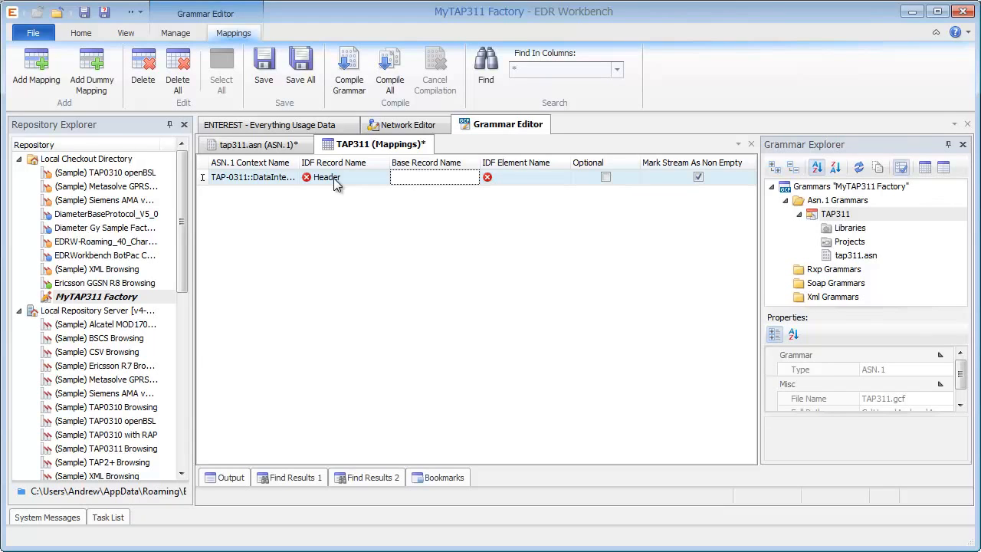
pyautogui.write('ROOT')
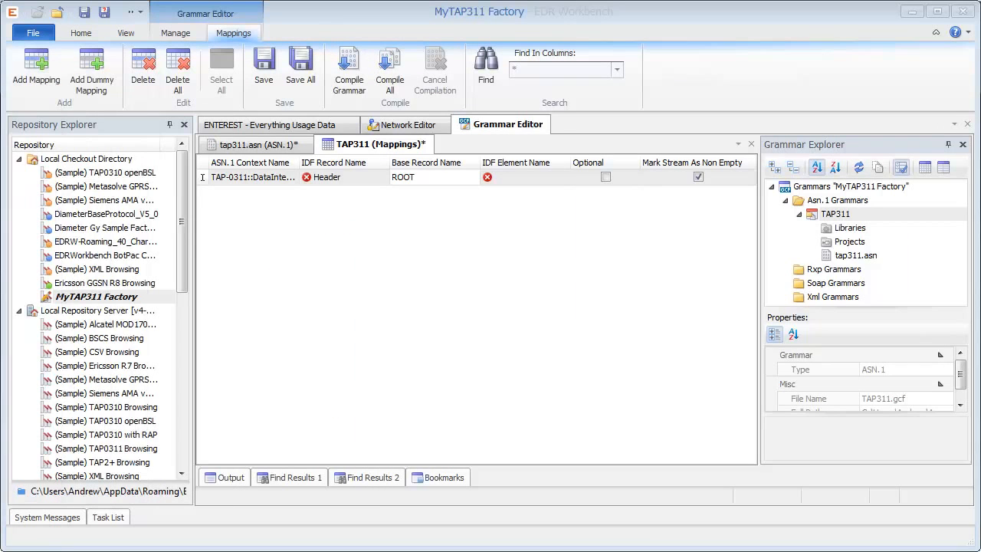
# Step: Set the Header mapping's IDF Element Name to TAP311 and add a second mapping row
pyautogui.click(511, 182)
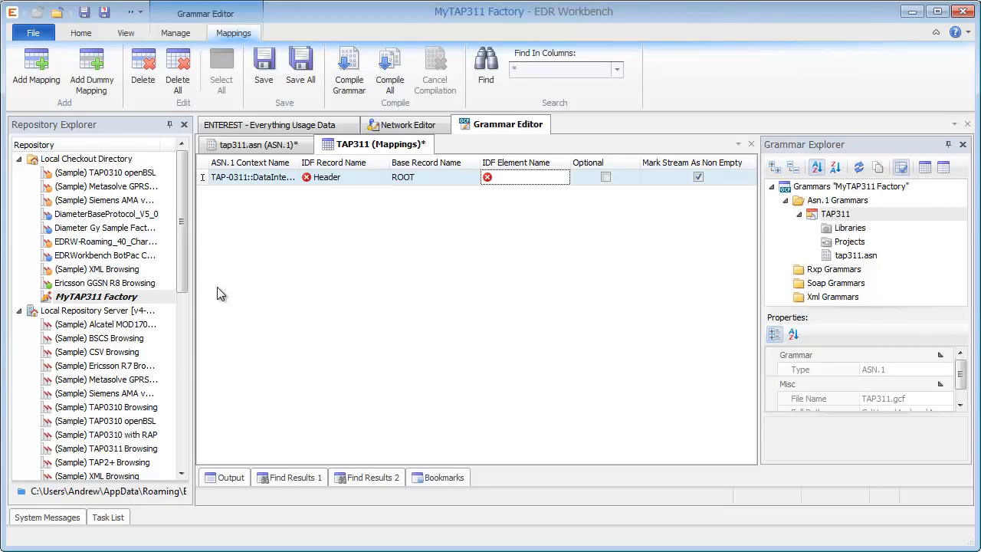
pyautogui.write('TAP311')
pyautogui.press('Tab')
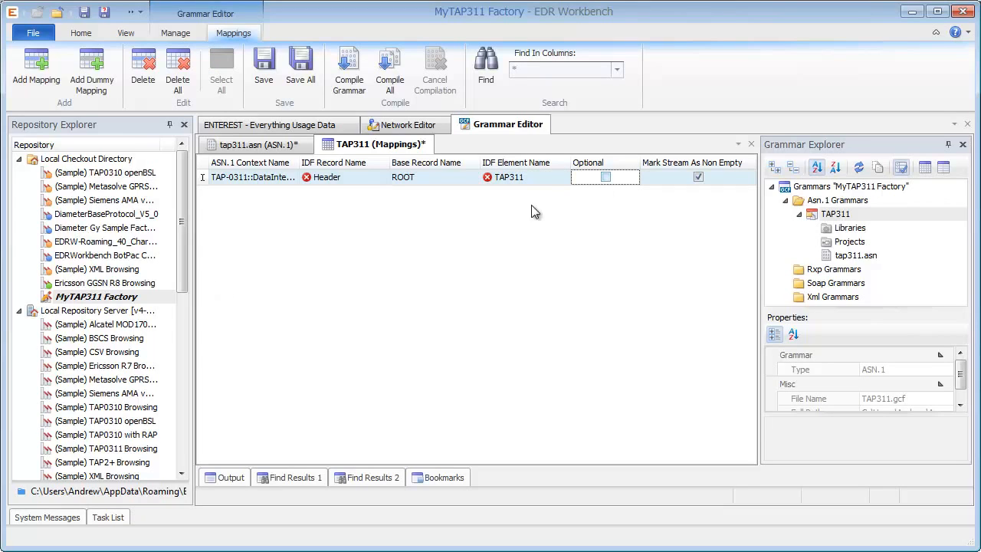
pyautogui.rightClick(278, 200)
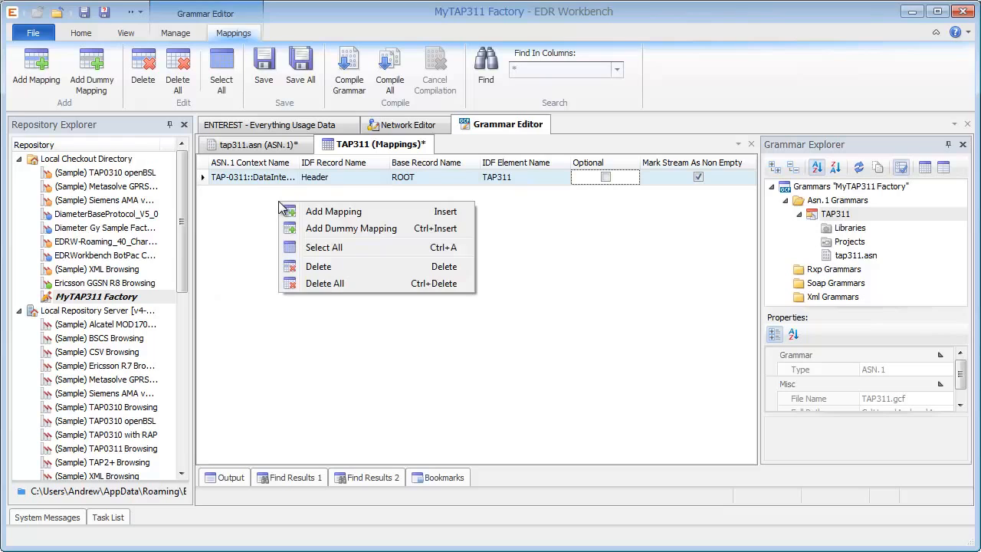
pyautogui.click(326, 217)
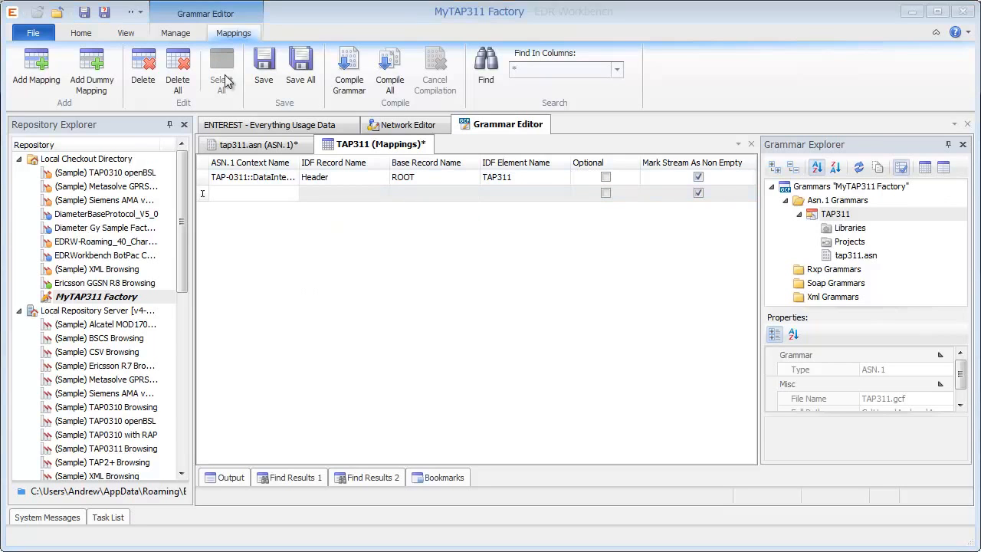
# Step: Copy the module name TAP-0311 from tap311.asn and enter it, followed by ::, as the second mapping's ASN.1 Context Name
pyautogui.click(240, 145)
pyautogui.click(283, 265)
pyautogui.scroll(7, 283, 260)
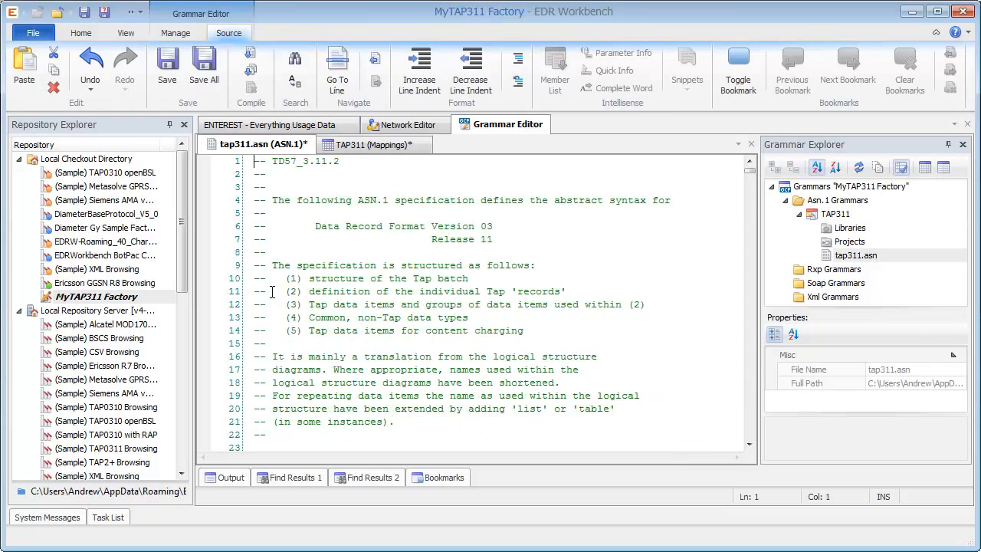
pyautogui.scroll(-7, 273, 306)
pyautogui.click(258, 200)
pyautogui.moveTo(257, 200); pyautogui.dragTo(304, 205)
pyautogui.hotkey('ctrl', 'c')
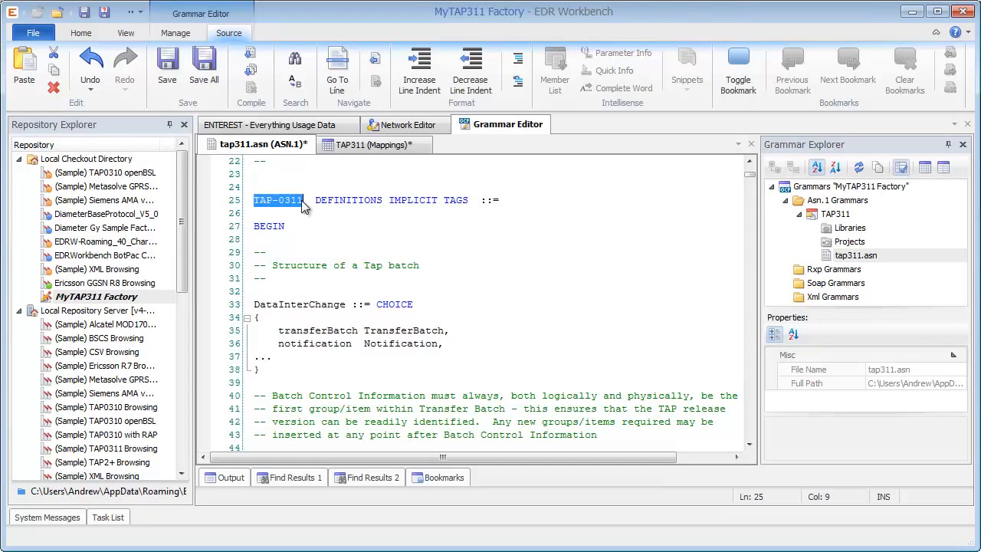
pyautogui.click(343, 144)
pyautogui.click(249, 192)
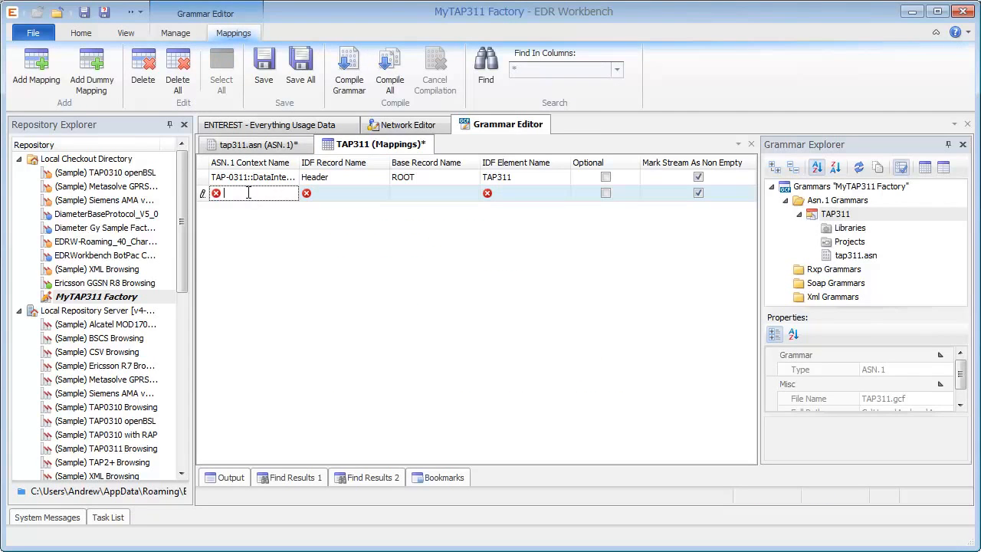
pyautogui.hotkey('ctrl', 'v')
pyautogui.write('::')
# Step: Copy the type name CallEventDetail from tap311.asn and append it to the second mapping's ASN.1 Context Name
pyautogui.click(240, 147)
pyautogui.click(363, 295)
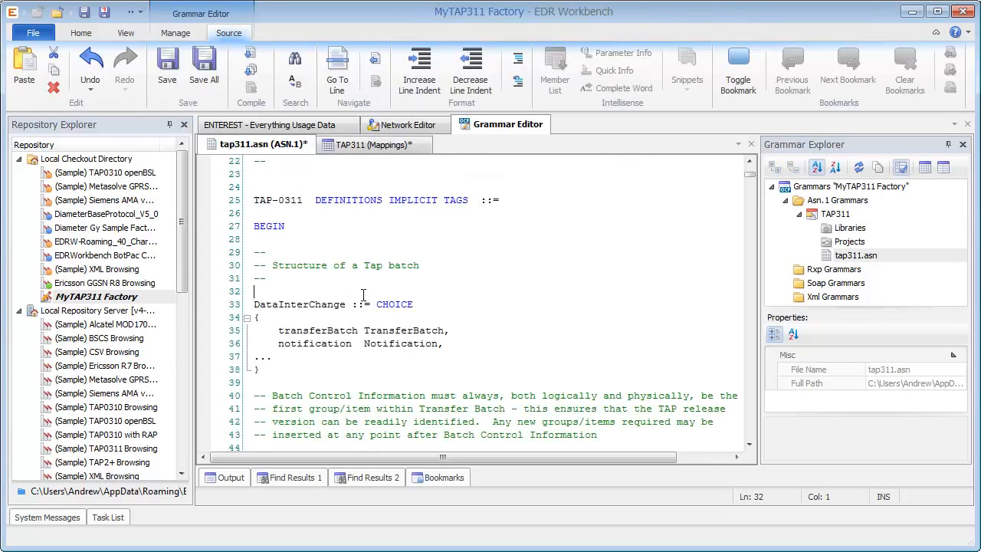
pyautogui.scroll(-8, 363, 295)
pyautogui.scroll(-4, 363, 295)
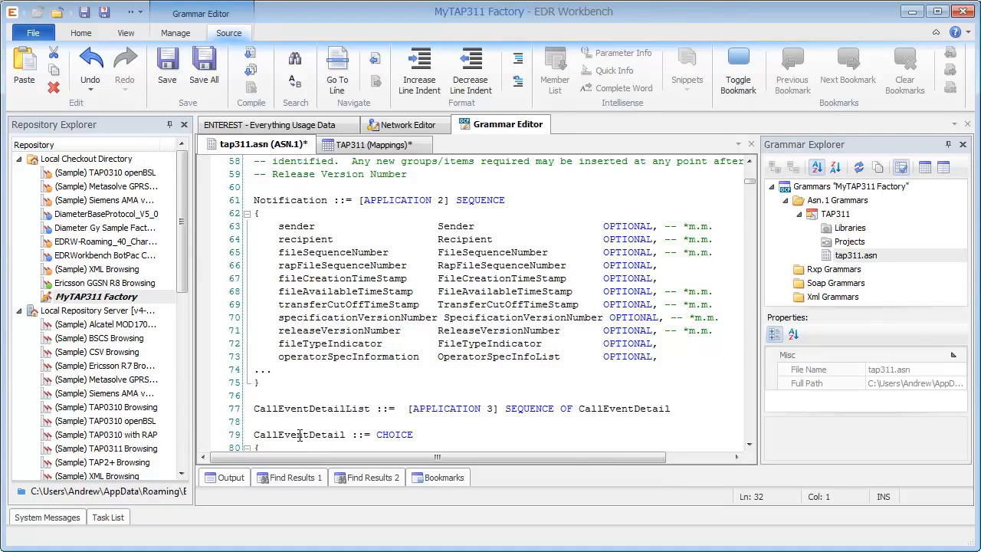
pyautogui.doubleClick(305, 435)
pyautogui.hotkey('ctrl', 'c')
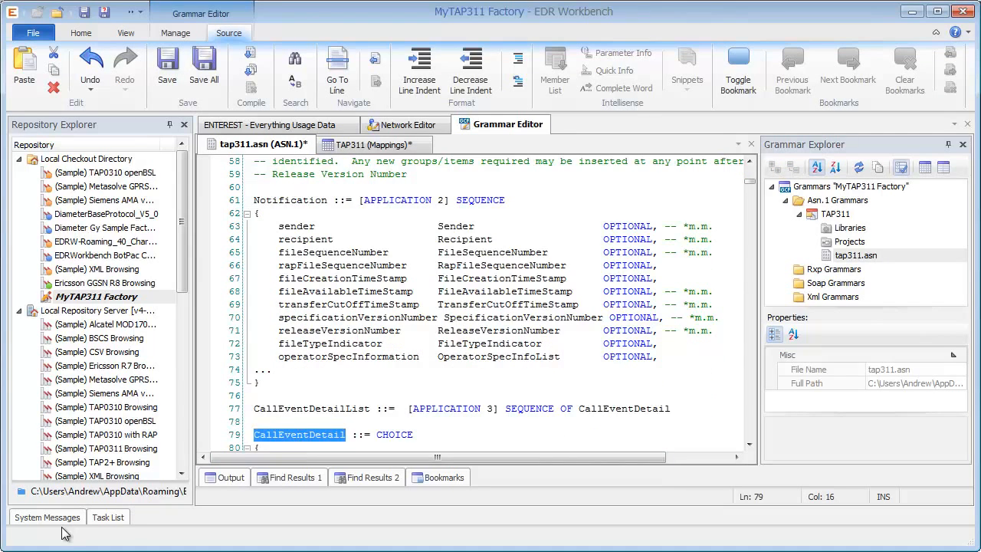
pyautogui.click(365, 145)
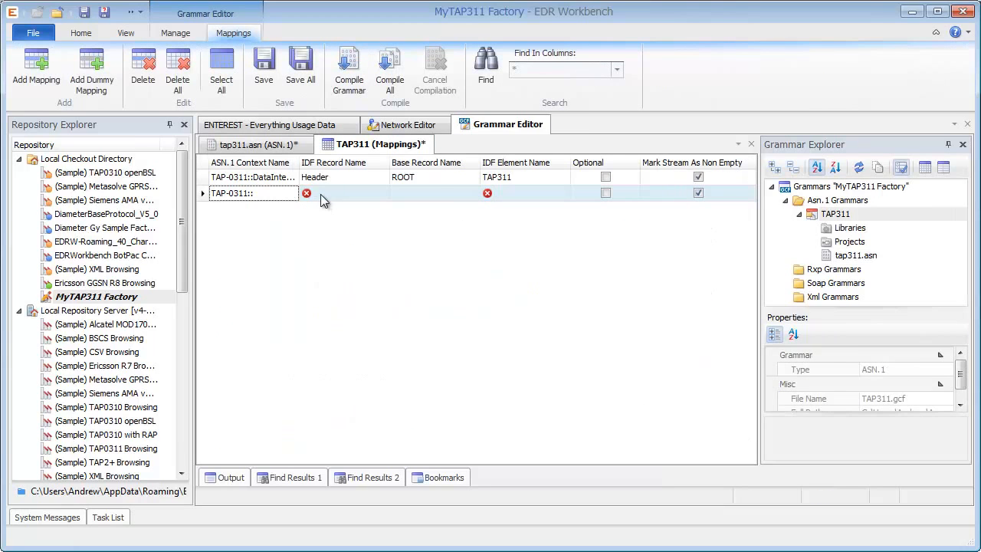
pyautogui.click(278, 193)
pyautogui.hotkey('ctrl', 'v')
pyautogui.press('Tab')
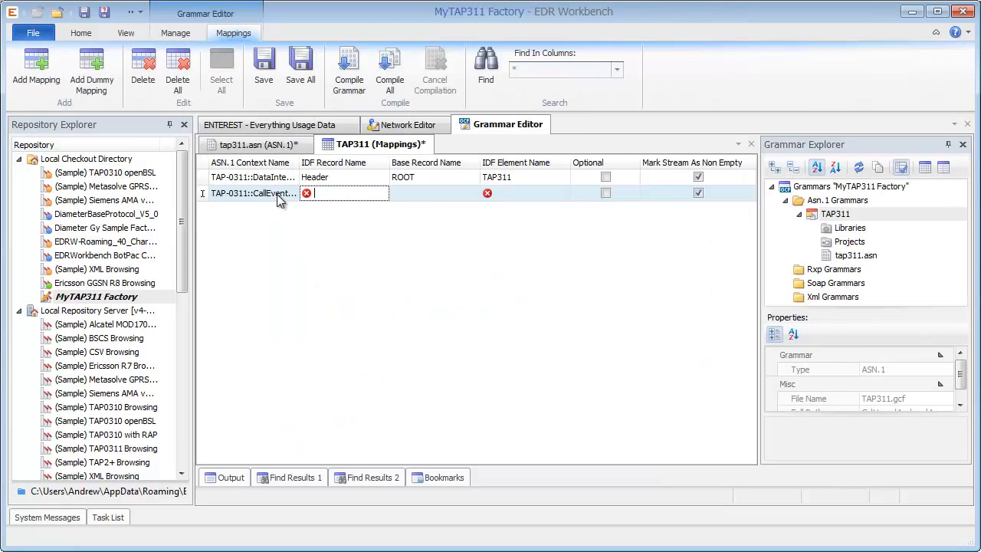
# Step: Set the CallEventDetail mapping's IDF Record Name to Detail, Base Record Name to ROOT and IDF Element Name to TAP311
pyautogui.write('Detail')
pyautogui.press('Tab')
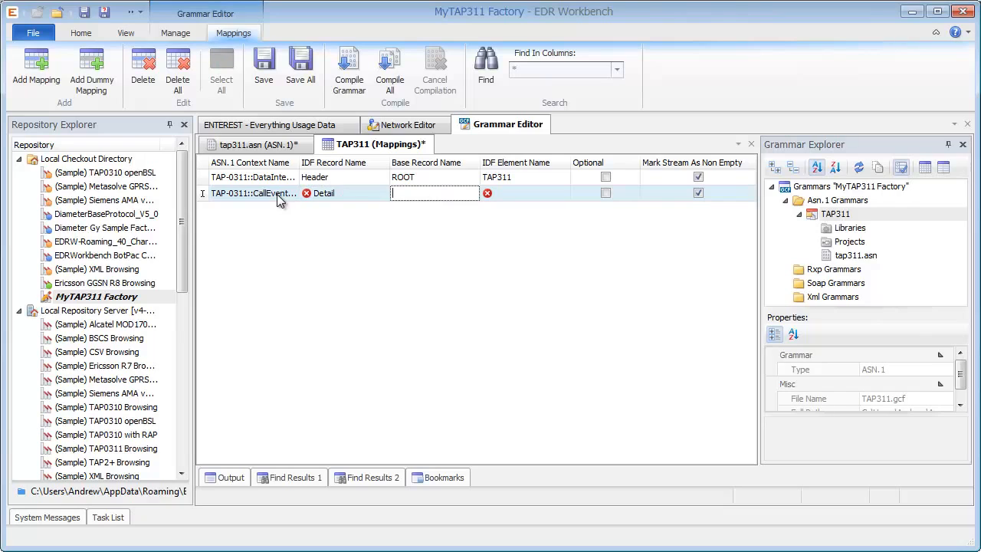
pyautogui.write('ROOT')
pyautogui.write('TAP311')
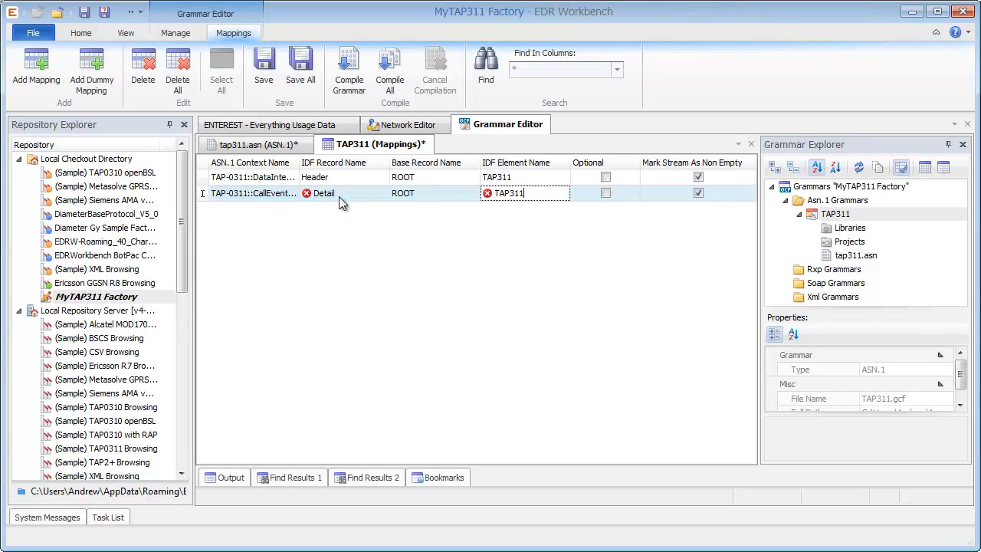
pyautogui.click(468, 216)
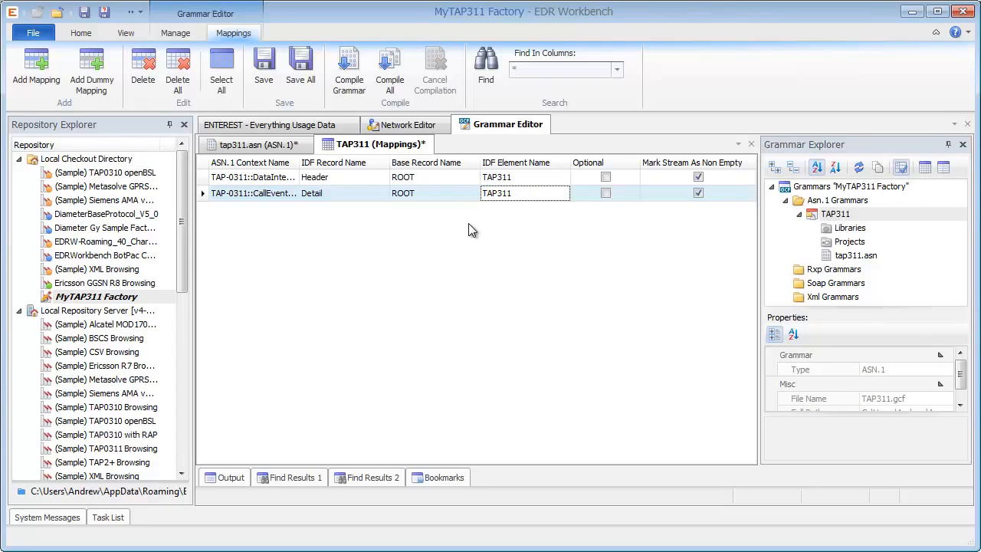
# Step: Add a third mapping row and enter TAP-0311, copied from tap311.asn, followed by :: as its ASN.1 Context Name
pyautogui.rightClick(239, 216)
pyautogui.click(268, 219)
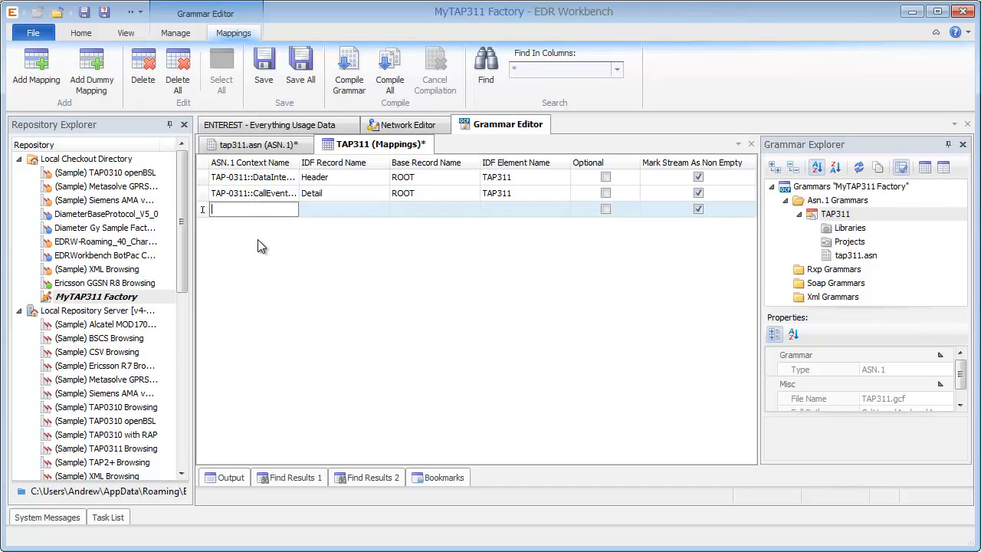
pyautogui.click(260, 144)
pyautogui.hotkey('ctrl', 'Home')
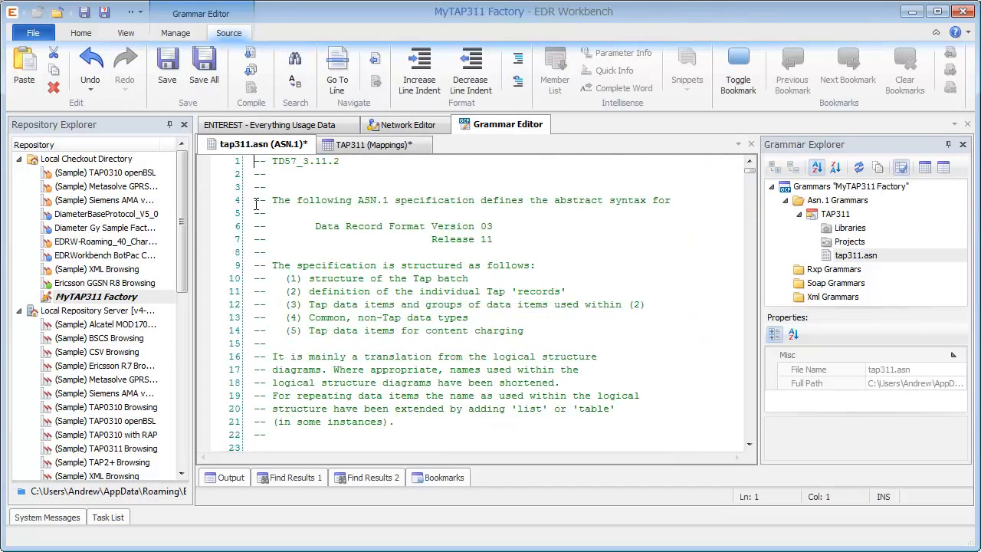
pyautogui.scroll(-2, 255, 398)
pyautogui.moveTo(255, 398); pyautogui.dragTo(302, 400)
pyautogui.hotkey('ctrl', 'c')
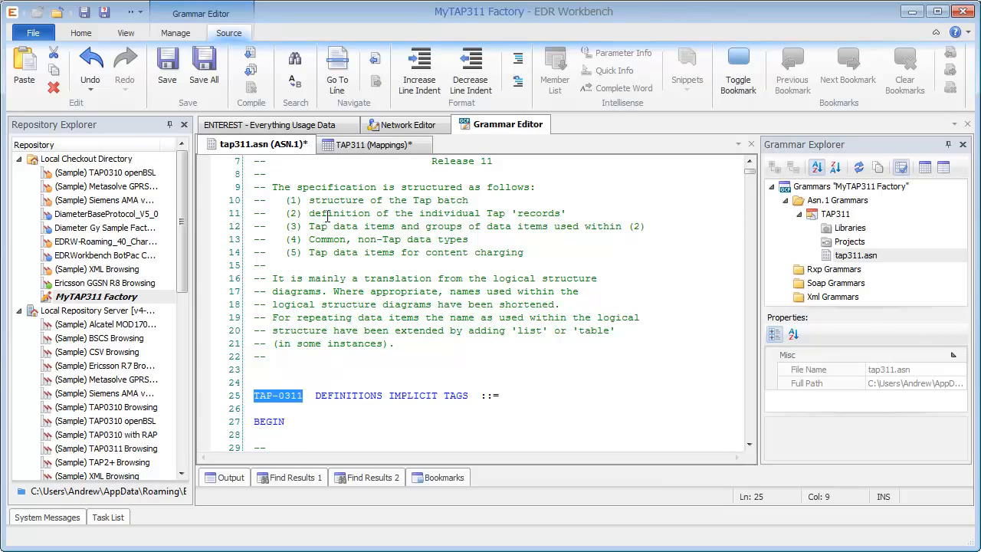
pyautogui.click(361, 147)
pyautogui.click(255, 212)
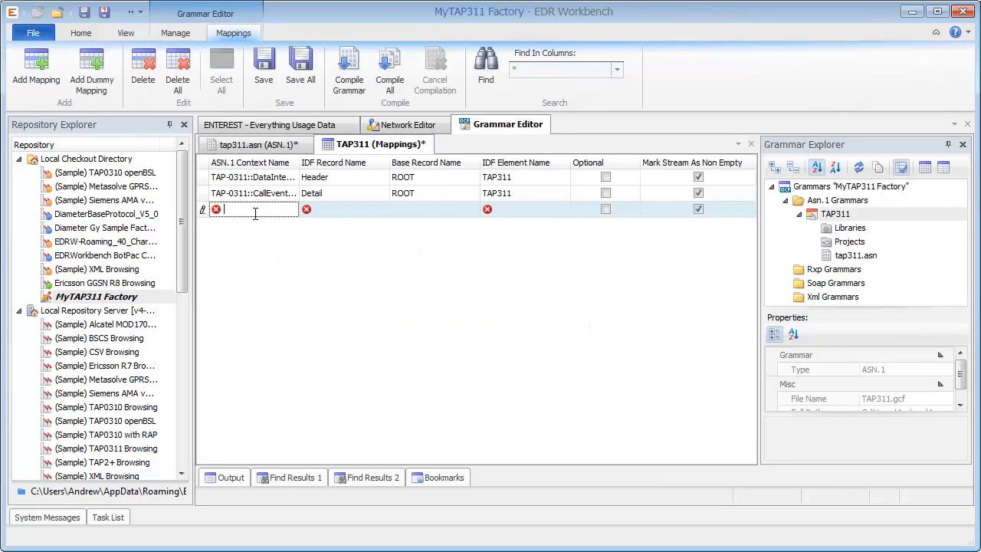
pyautogui.hotkey('ctrl', 'v')
pyautogui.write('::')
# Step: Copy the type name TransferBatch from tap311.asn and append it with a trailing period to the third mapping's ASN.1 Context Name
pyautogui.click(286, 145)
pyautogui.click(311, 300)
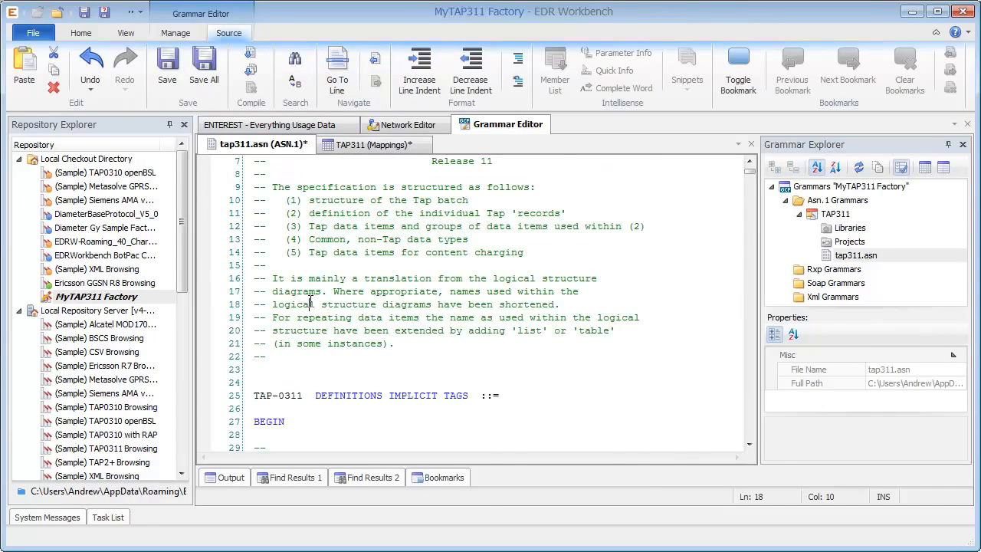
pyautogui.scroll(-7, 310, 300)
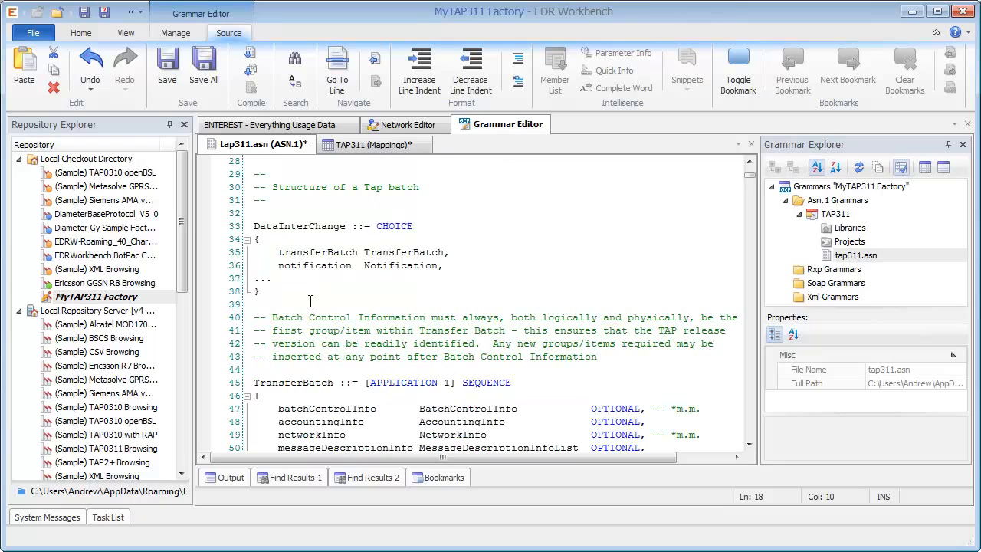
pyautogui.doubleClick(303, 382)
pyautogui.hotkey('ctrl', 'c')
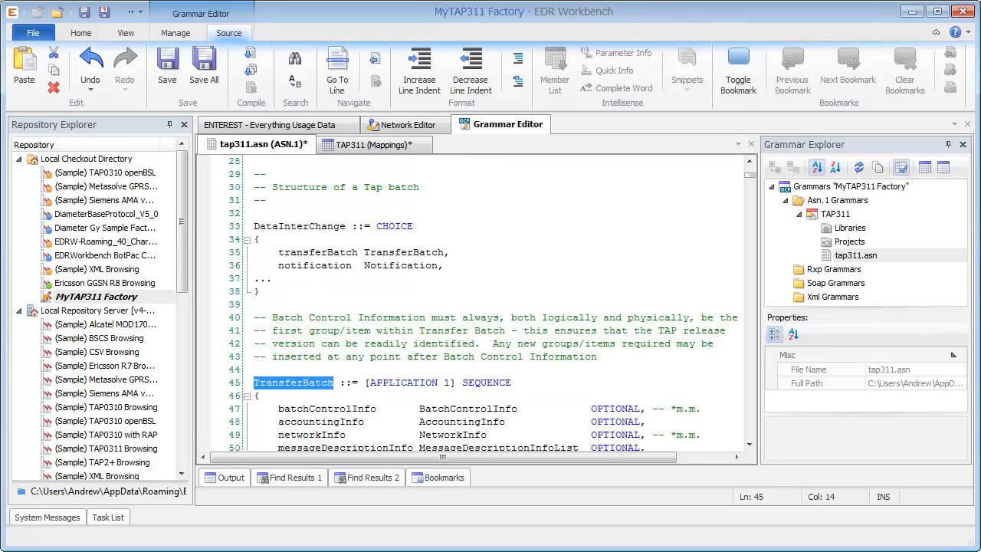
pyautogui.click(373, 144)
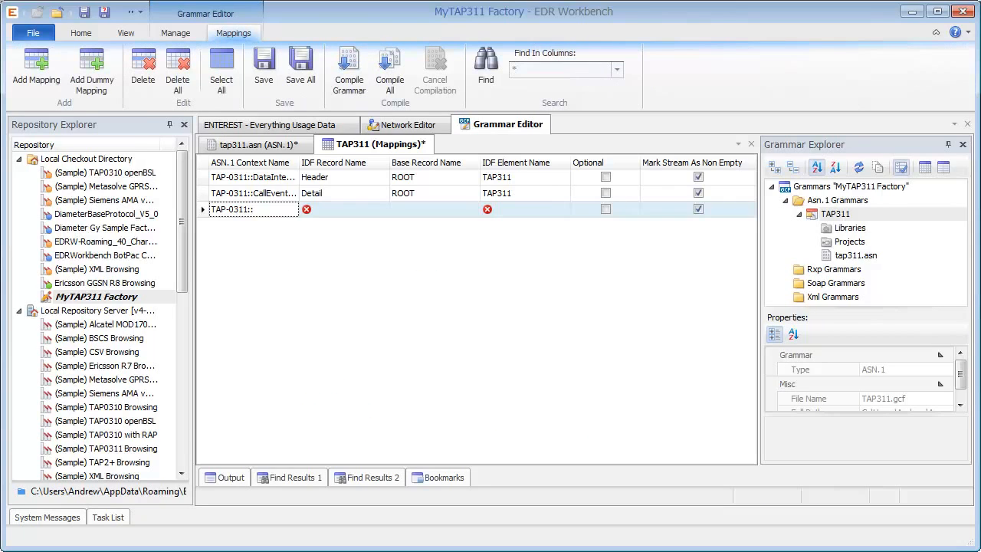
pyautogui.click(279, 209)
pyautogui.hotkey('ctrl', 'v')
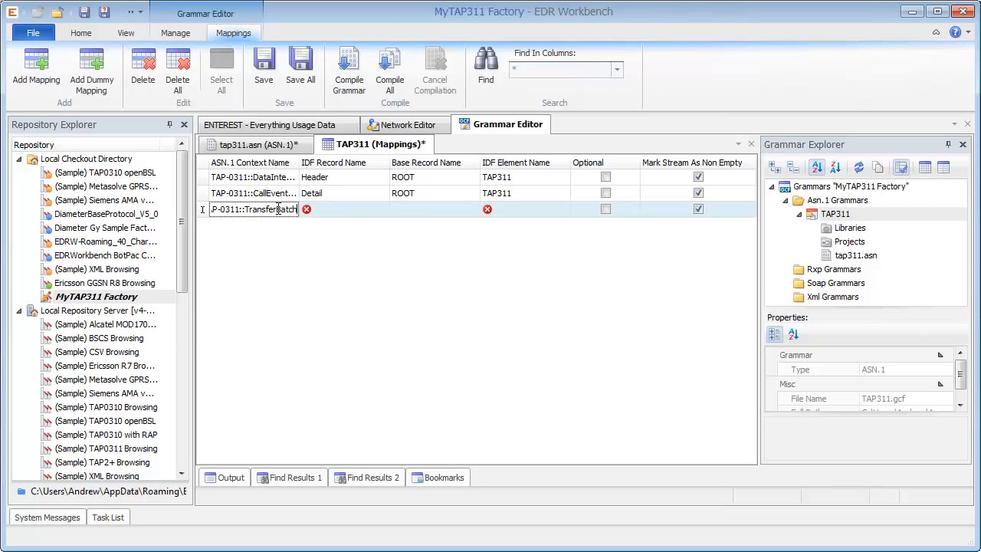
pyautogui.write('.')
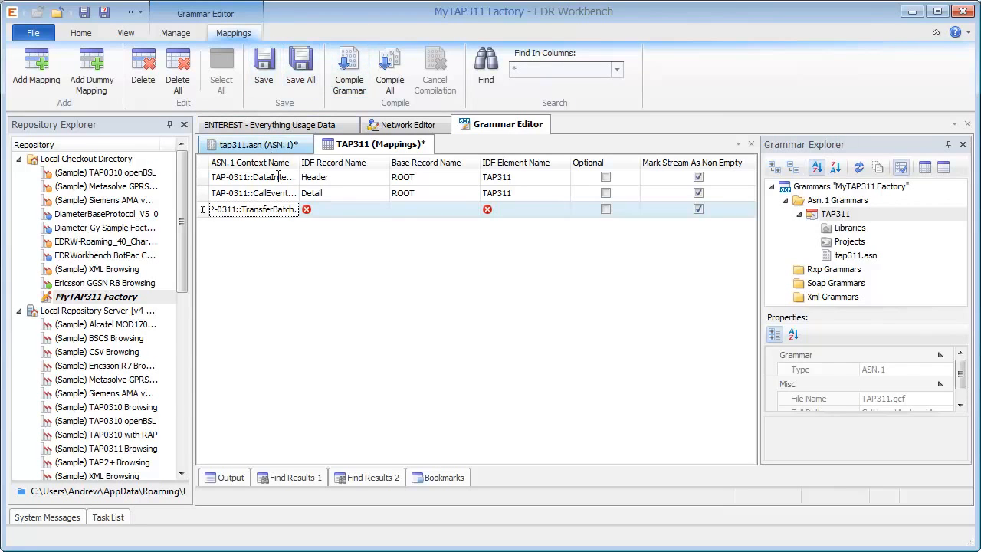
# Step: Copy the field name auditControlInfo from the TransferBatch sequence in tap311.asn and append it to the third mapping's ASN.1 Context Name
pyautogui.click(275, 146)
pyautogui.click(328, 368)
pyautogui.scroll(-2, 327, 367)
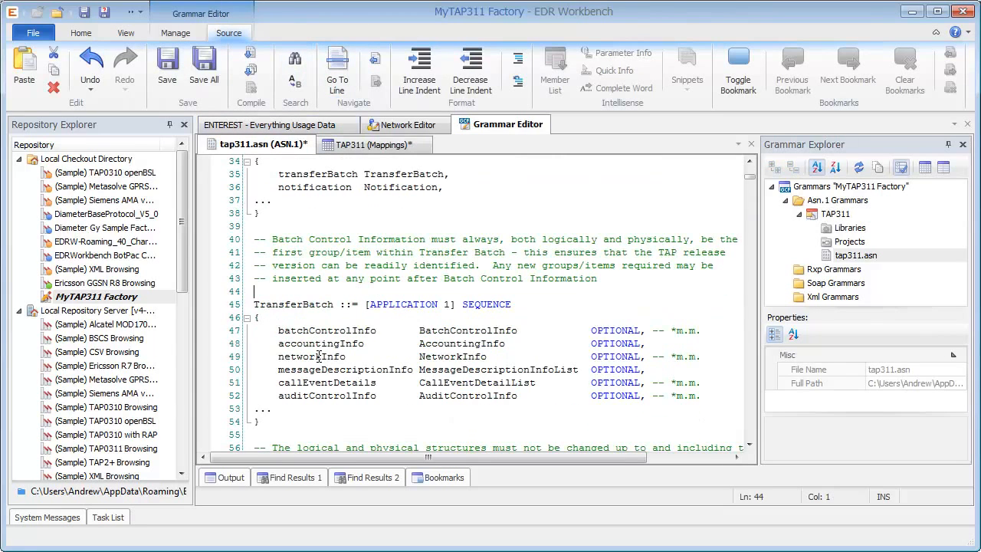
pyautogui.doubleClick(324, 396)
pyautogui.hotkey('ctrl', 'c')
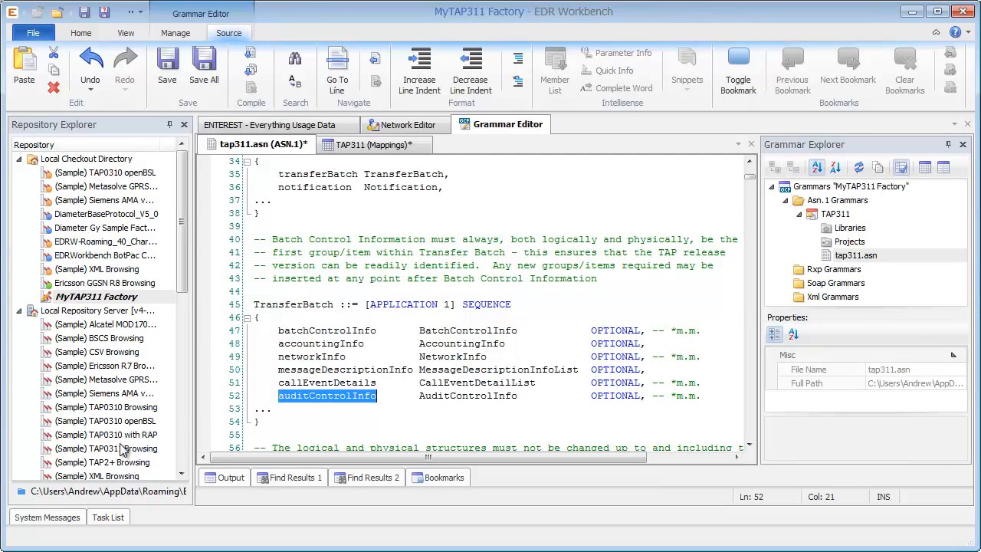
pyautogui.click(380, 146)
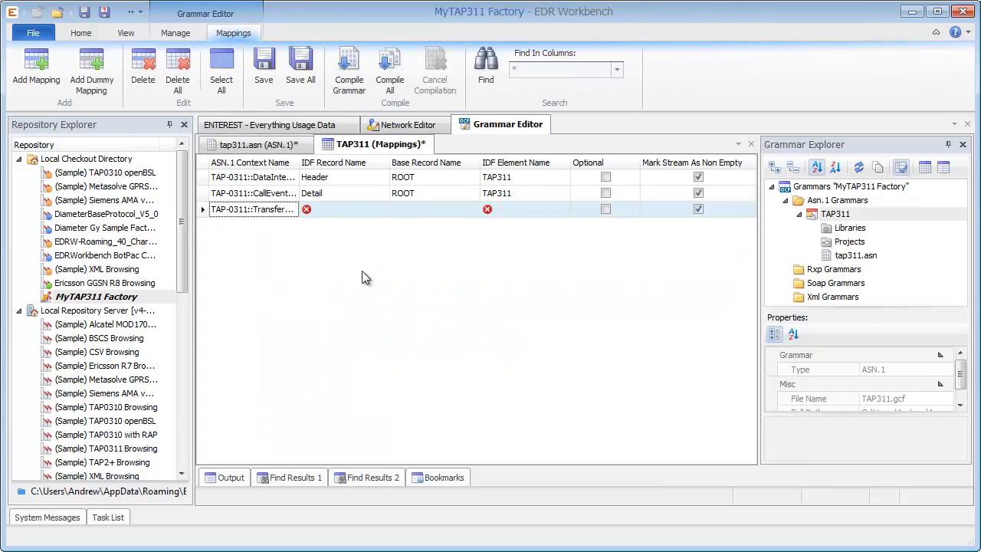
pyautogui.click(281, 214)
pyautogui.press('End')
pyautogui.write('.')
pyautogui.hotkey('ctrl', 'v')
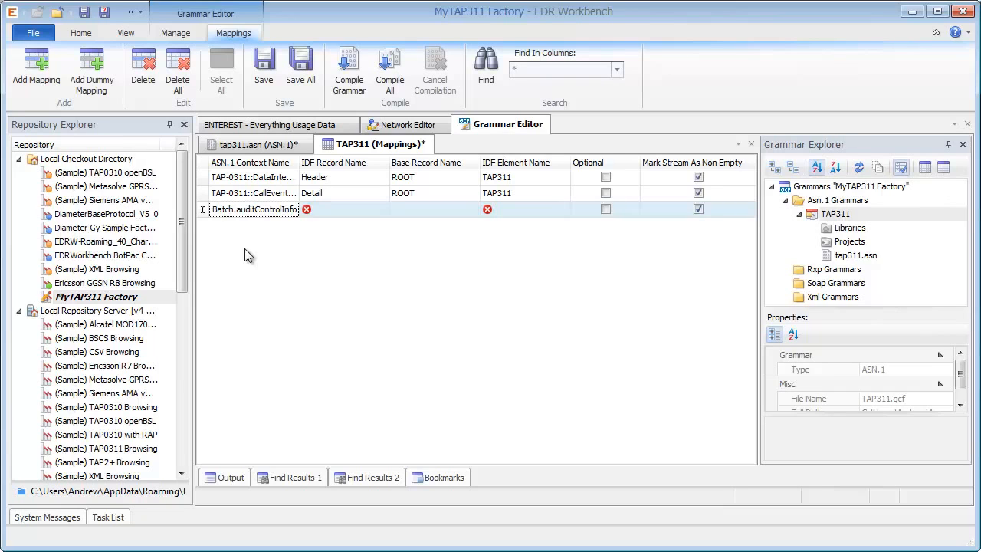
pyautogui.press('Home')
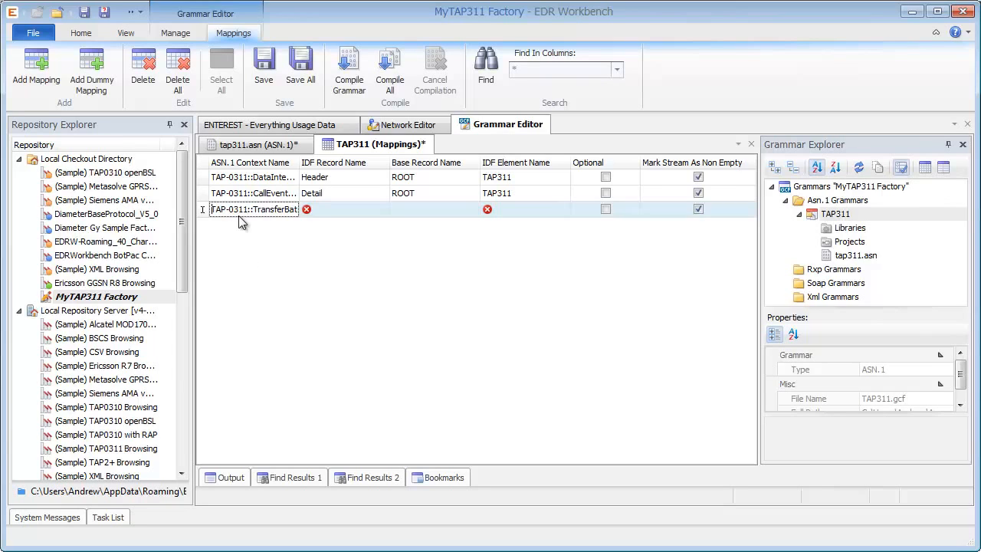
pyautogui.click(203, 180)
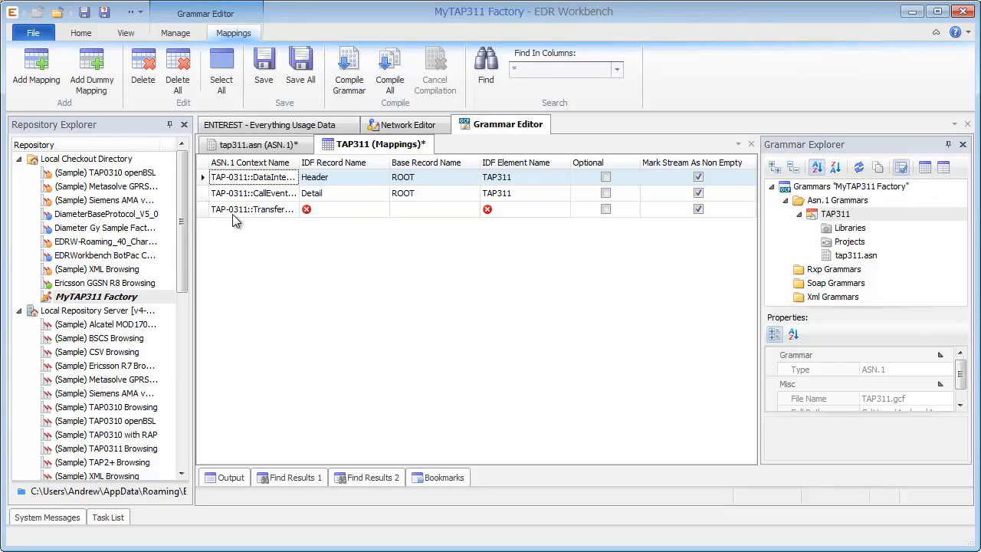
# Step: Set the third mapping's record name to Trailer, base record to ROOT and element name to TAP311, and widen the ASN.1 Context Name column
pyautogui.click(337, 210)
pyautogui.write('Trailer')
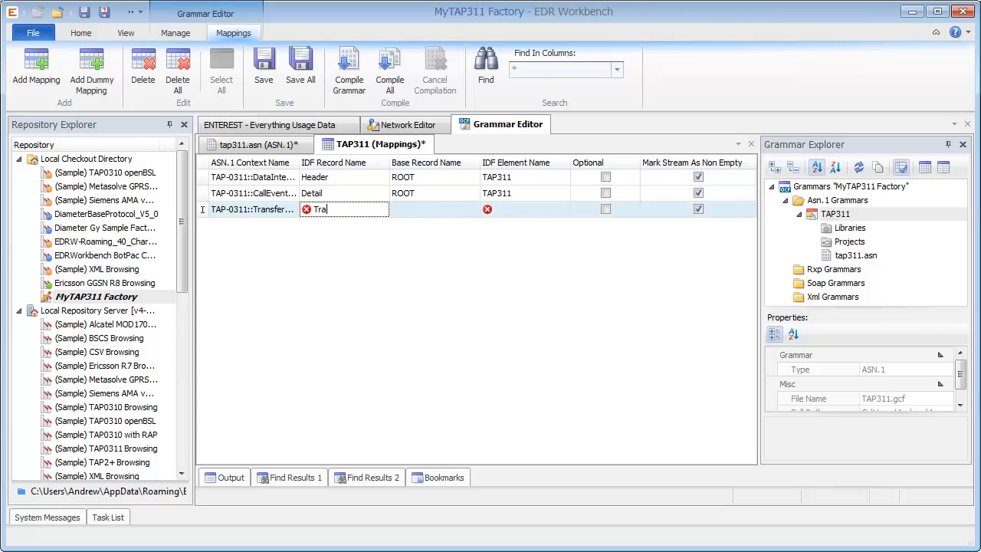
pyautogui.press('Tab')
pyautogui.write('ROOT')
pyautogui.press('Tab')
pyautogui.write('TA')
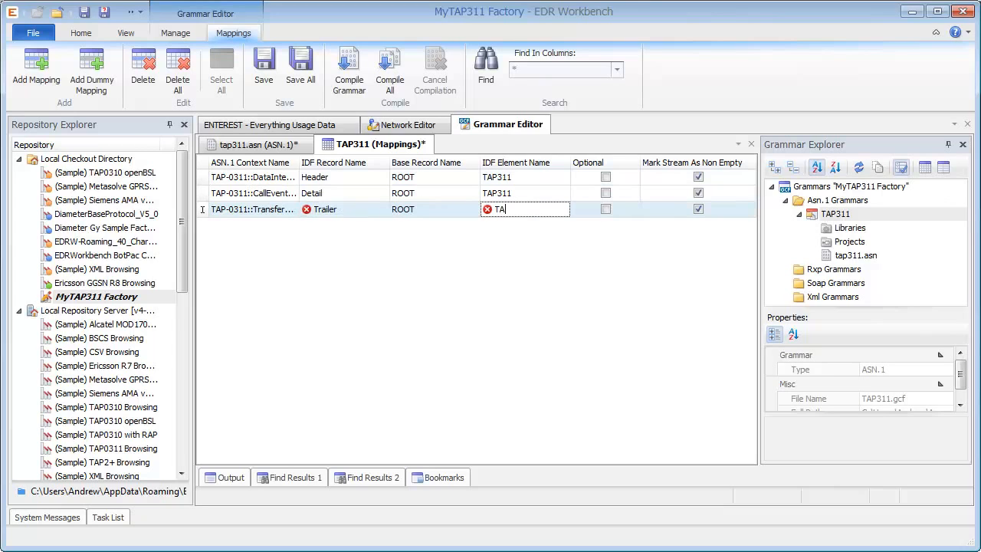
pyautogui.write('P311')
pyautogui.press('Up')
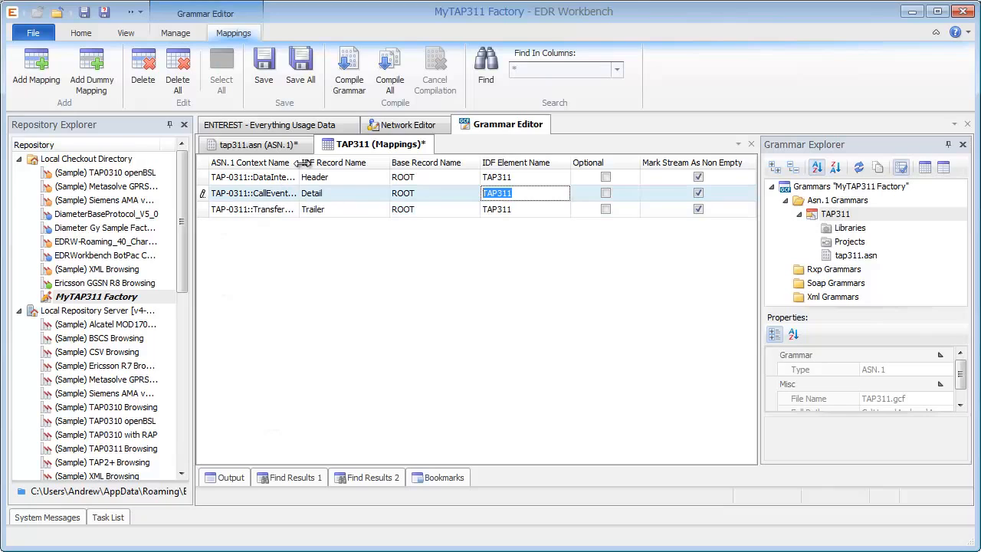
pyautogui.moveTo(299, 164); pyautogui.dragTo(347, 172)
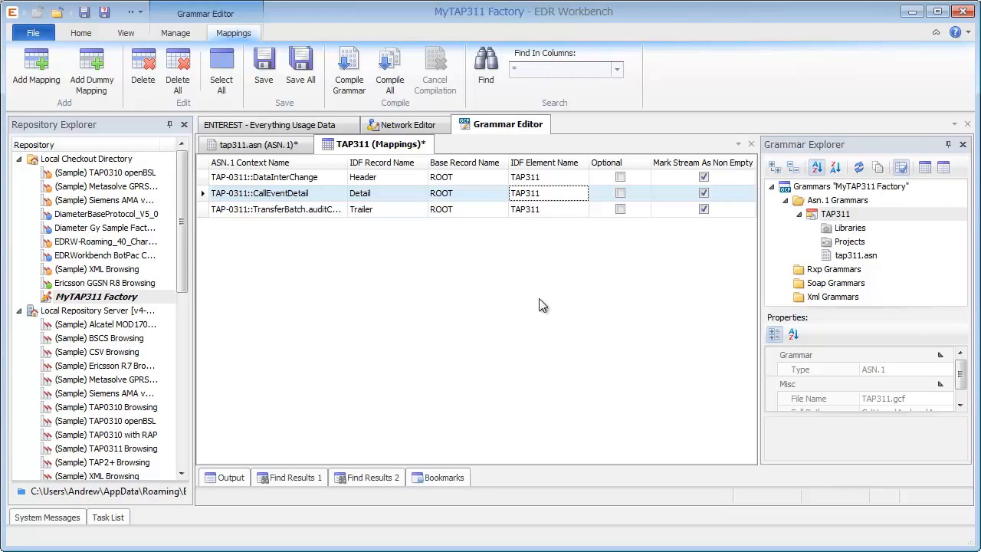
# Step: Open the TAP311 converters, find bcdstring in tap311.asn and copy the matching BCDString type name
pyautogui.click(939, 172)
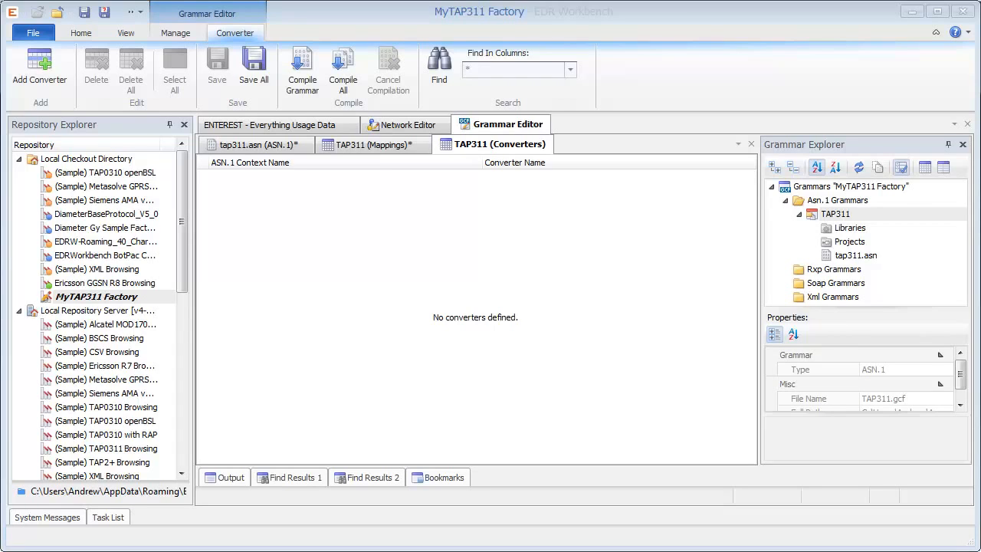
pyautogui.click(272, 147)
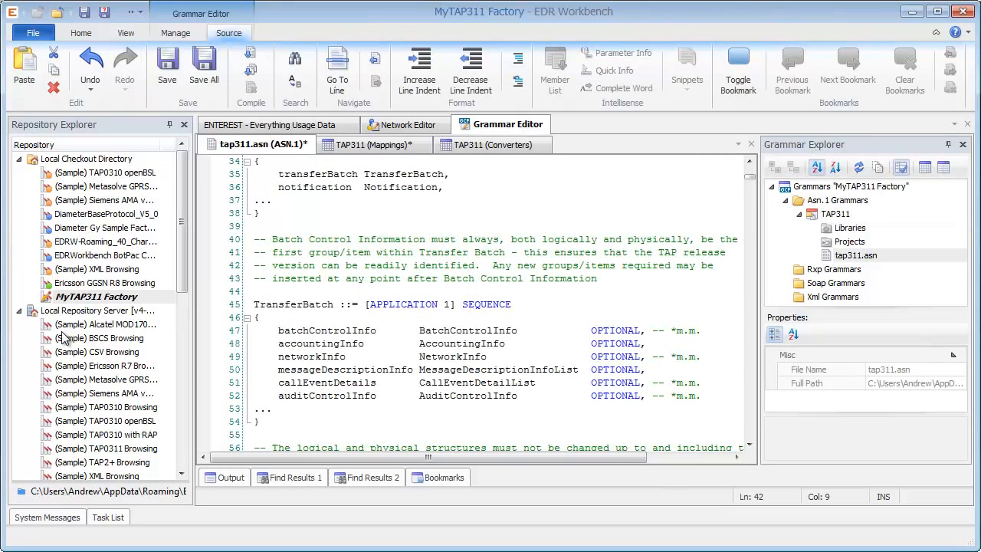
pyautogui.hotkey('ctrl', 'f')
pyautogui.write('bcdstring')
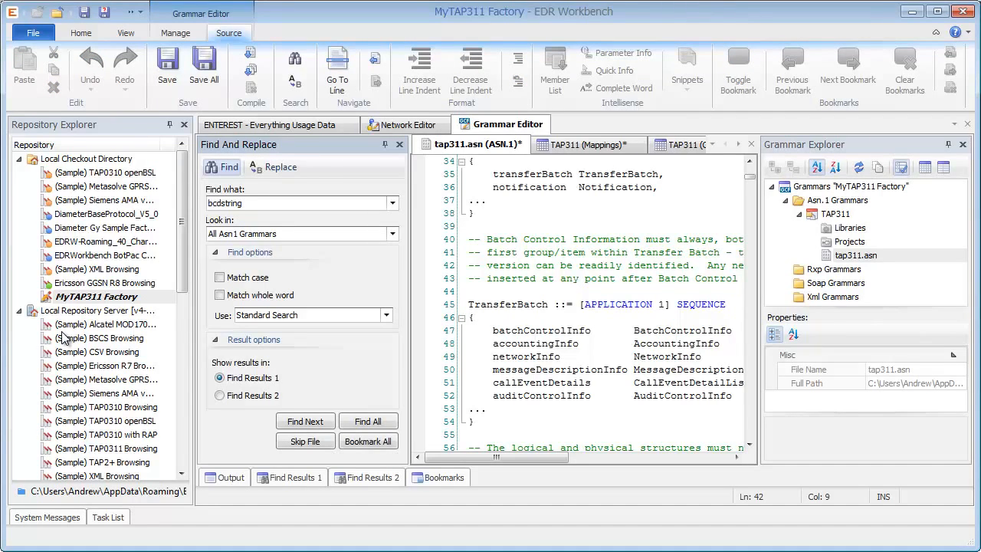
pyautogui.click(313, 422)
pyautogui.hotkey('ctrl', 'c')
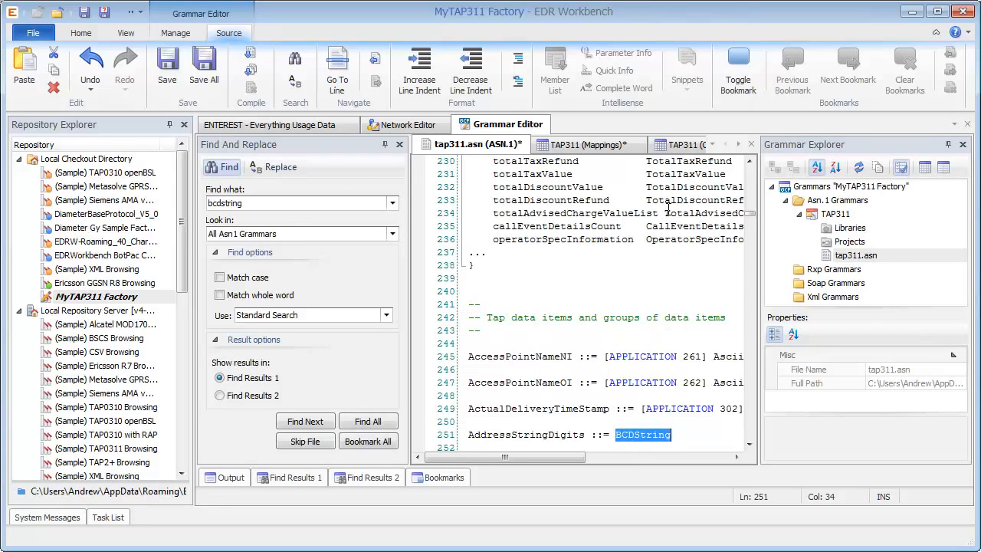
# Step: Close the search and add a TAP311 converter with TAP-311::auditControlInfo as its ASN.1 Context Name
pyautogui.click(673, 147)
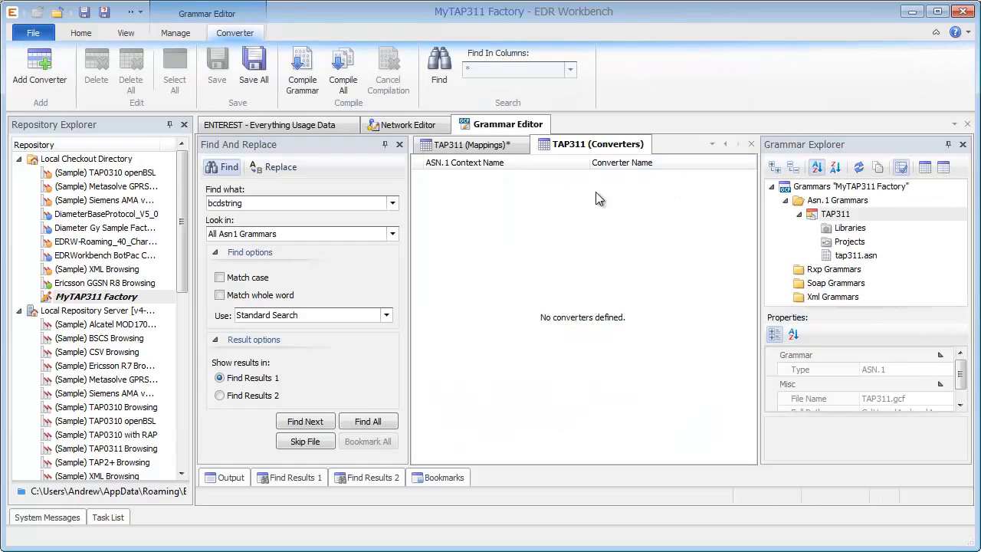
pyautogui.click(399, 145)
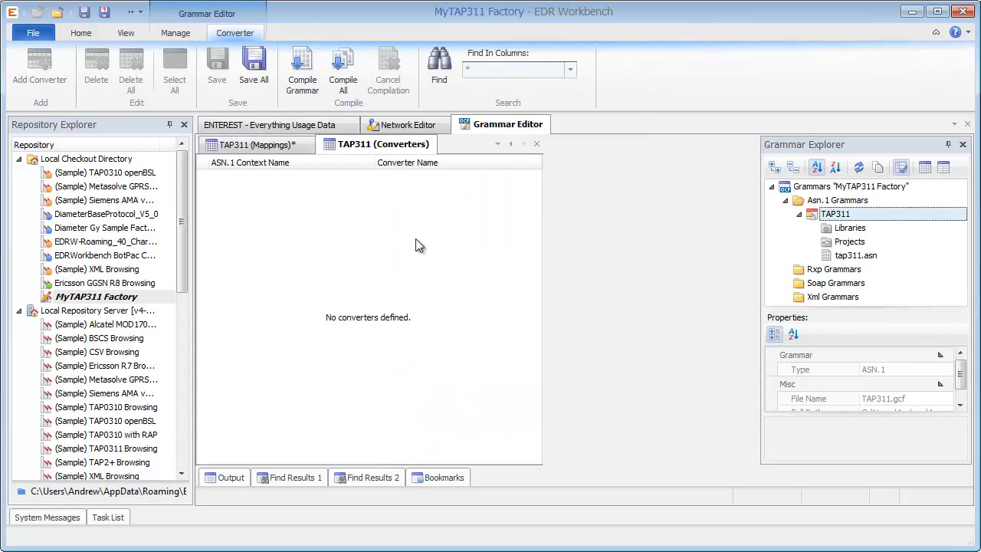
pyautogui.rightClick(371, 210)
pyautogui.click(426, 221)
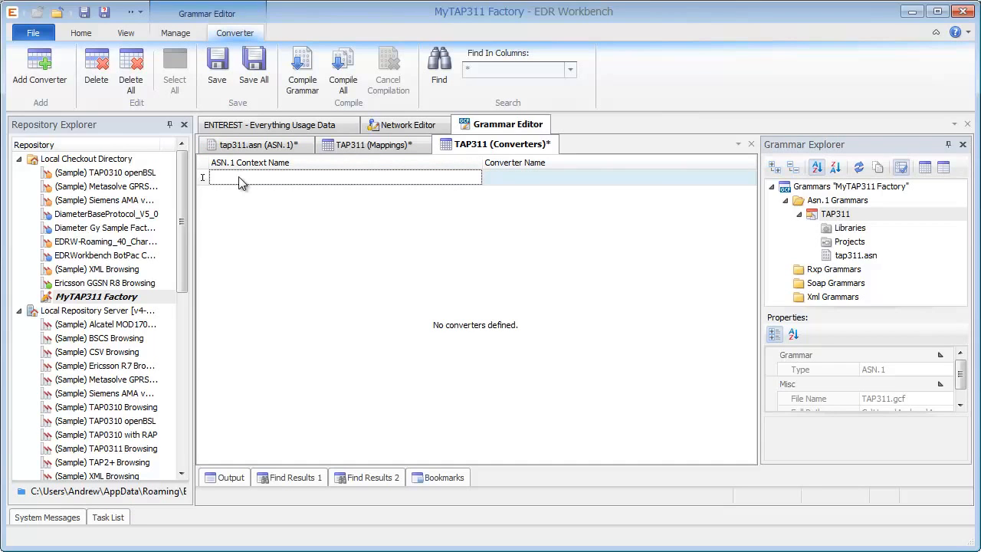
pyautogui.write('TAP-311::auditControlInfo')
# Step: Replace auditControlInfo in the converter's ASN.1 Context Name with BCDString, copied from tap311.asn
pyautogui.doubleClick(241, 178)
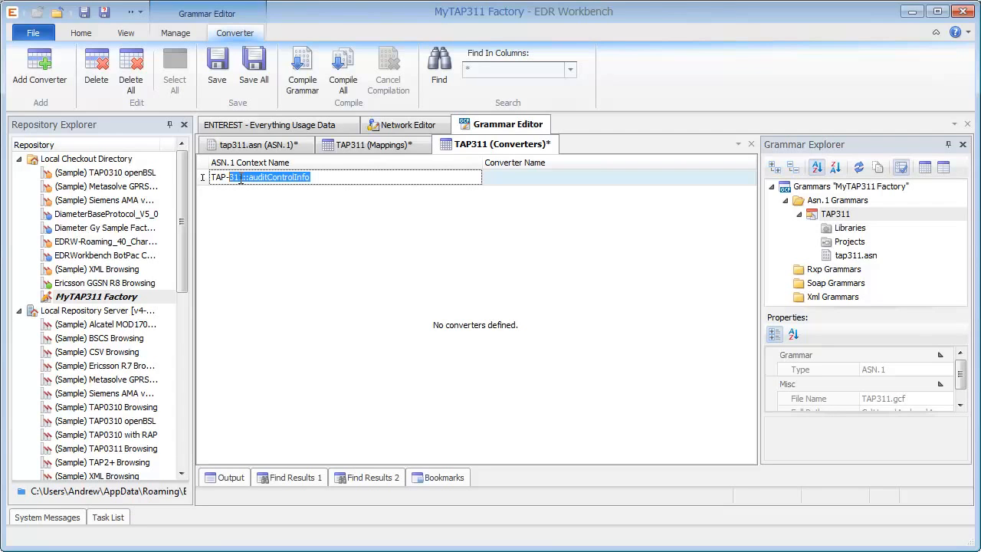
pyautogui.click(270, 144)
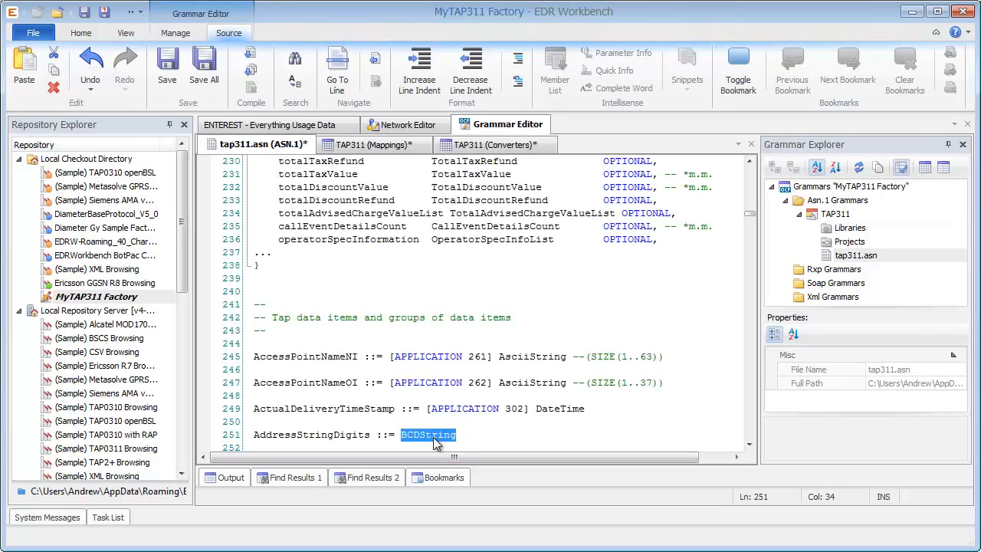
pyautogui.click(469, 145)
pyautogui.click(284, 179)
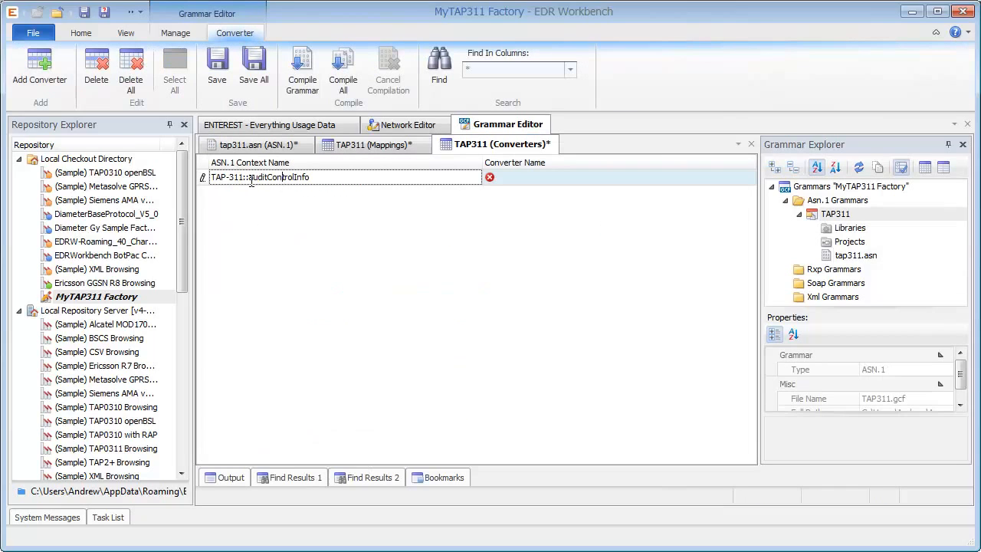
pyautogui.moveTo(251, 178); pyautogui.dragTo(402, 183)
pyautogui.press('BackSpace')
pyautogui.hotkey('ctrl', 'v')
pyautogui.press('Tab')
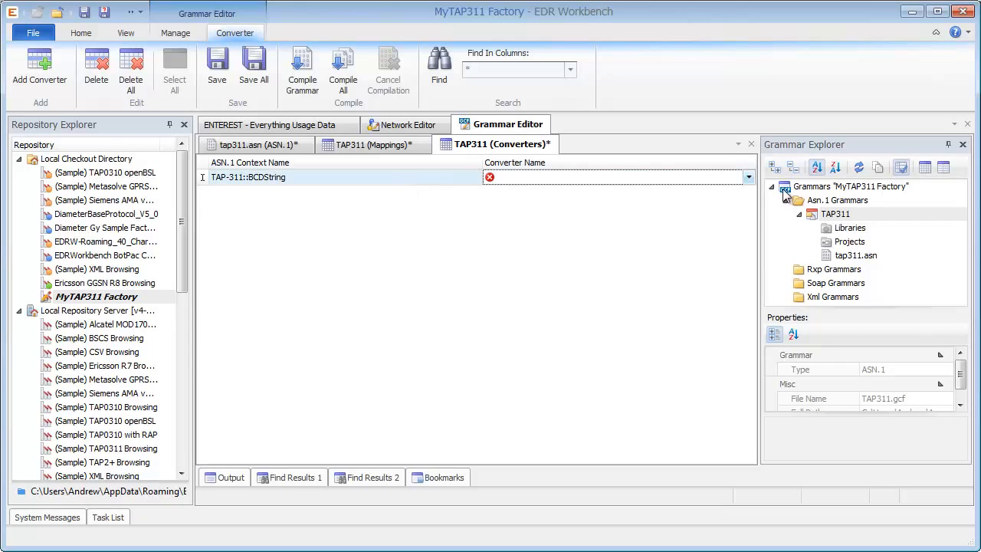
# Step: Set the converter name for TAP-311::BCDString to BerBcdString and review the other available converters
pyautogui.click(748, 177)
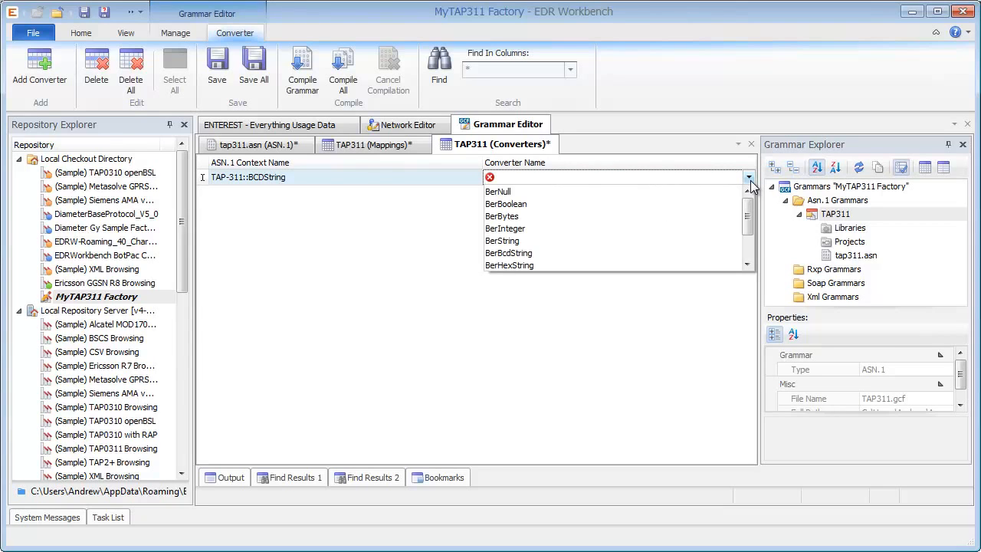
pyautogui.moveTo(750, 201); pyautogui.dragTo(750, 223)
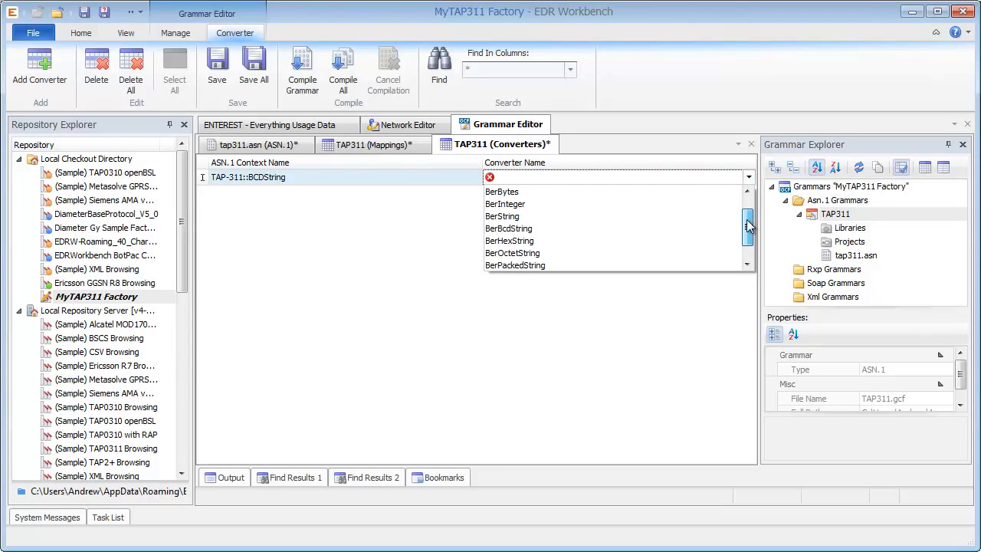
pyautogui.click(562, 223)
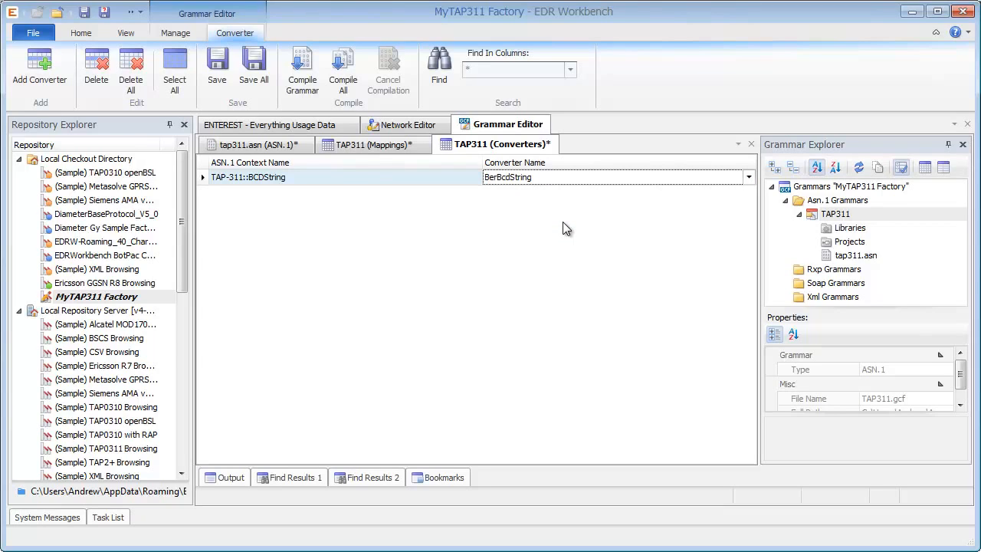
pyautogui.click(748, 177)
pyautogui.moveTo(747, 217)
pyautogui.mouseDown()
pyautogui.moveTo(751, 245)
pyautogui.moveTo(751, 211)
pyautogui.mouseUp()
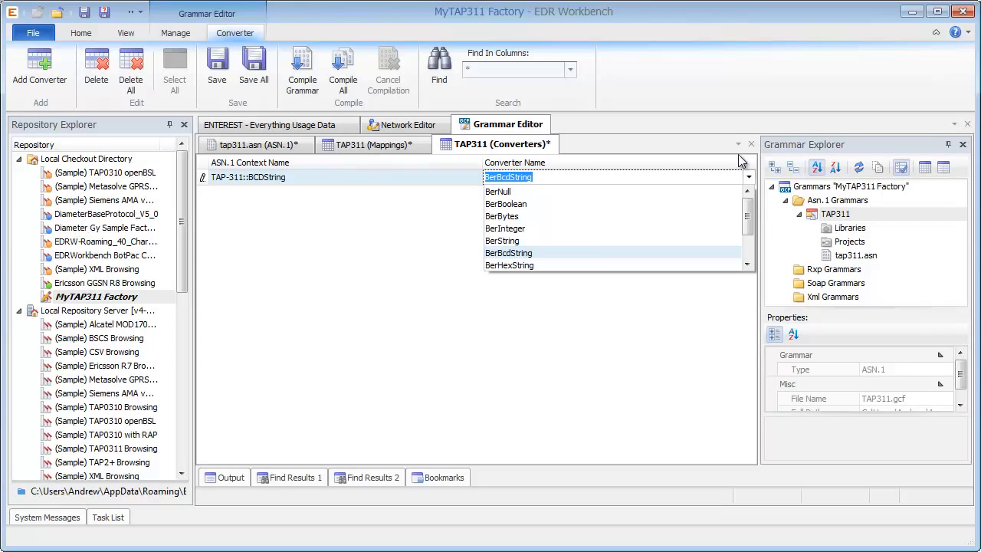
pyautogui.click(704, 177)
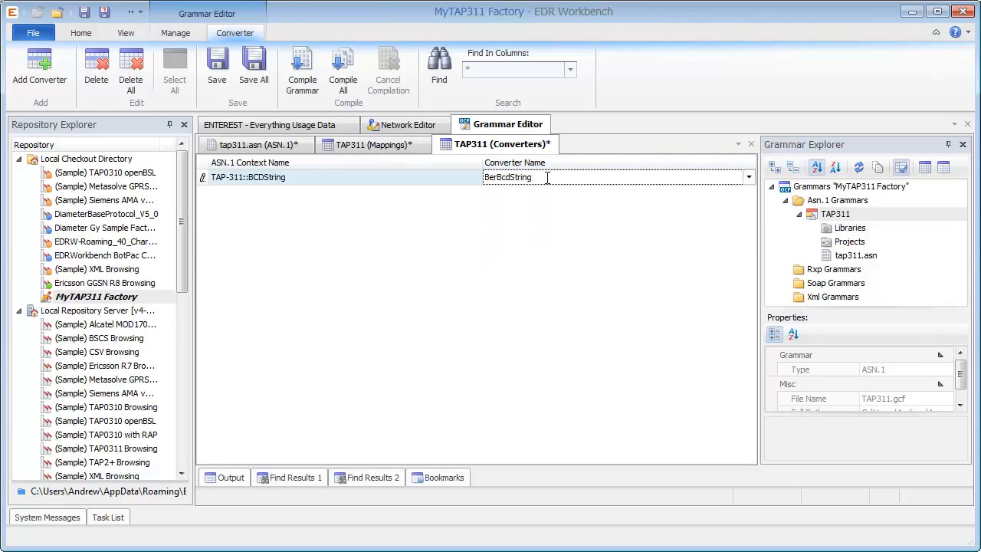
pyautogui.click(558, 216)
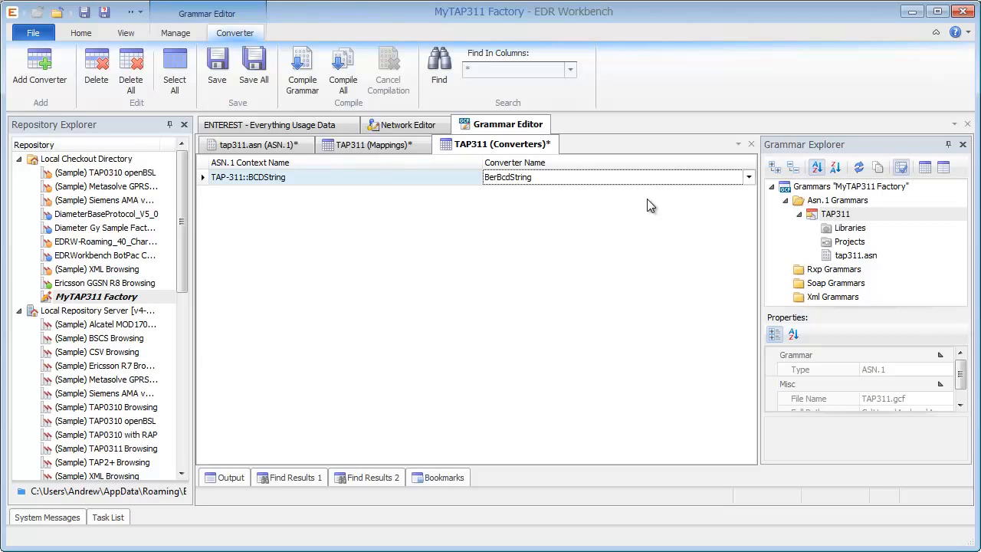
# Step: Review the tap311.asn source, TAP311 mappings and converters, and save them all
pyautogui.click(265, 144)
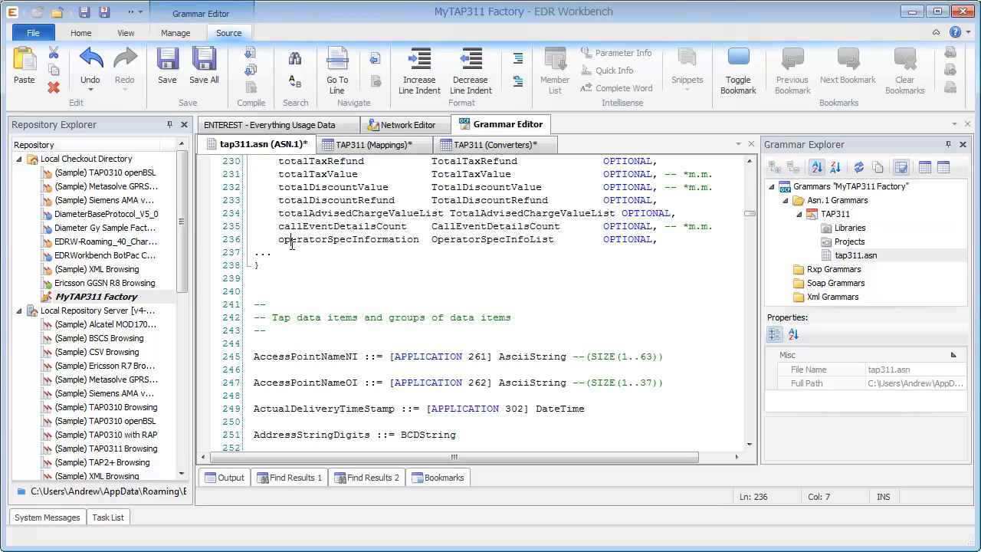
pyautogui.click(347, 151)
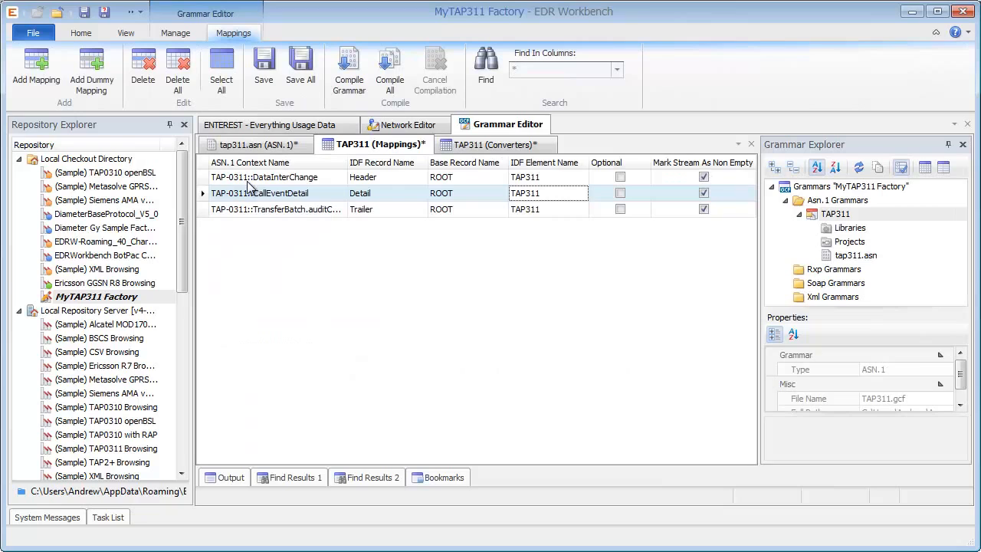
pyautogui.click(452, 149)
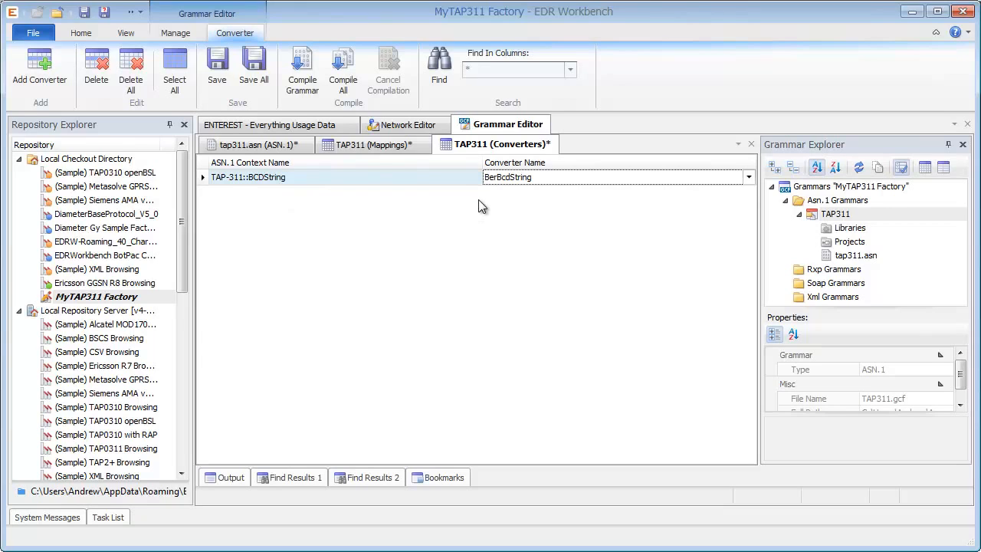
pyautogui.click(216, 69)
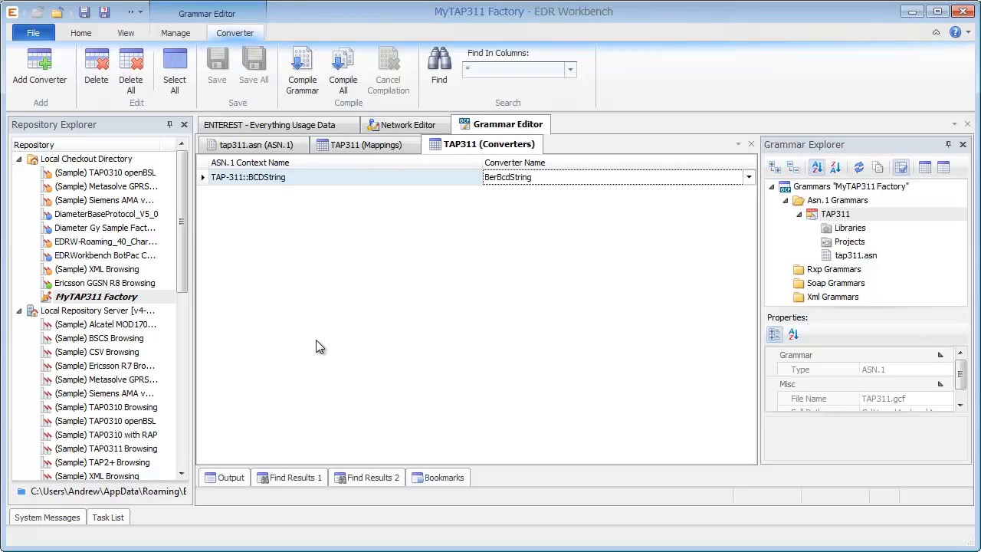
# Step: In the network's Main Section, expand Stores and enable the TAP311 ASN.1 grammar in the GrammarStore configuration
pyautogui.click(389, 126)
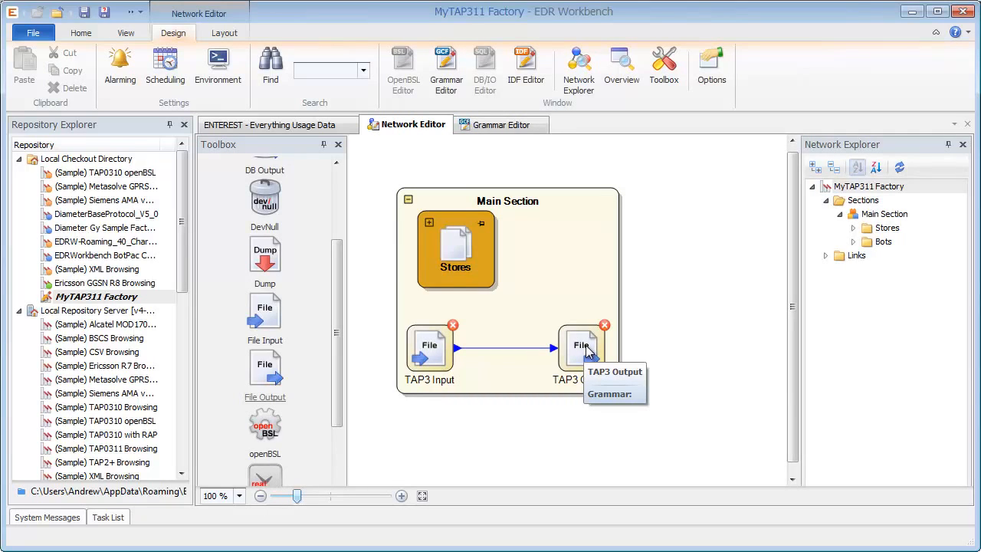
pyautogui.click(428, 222)
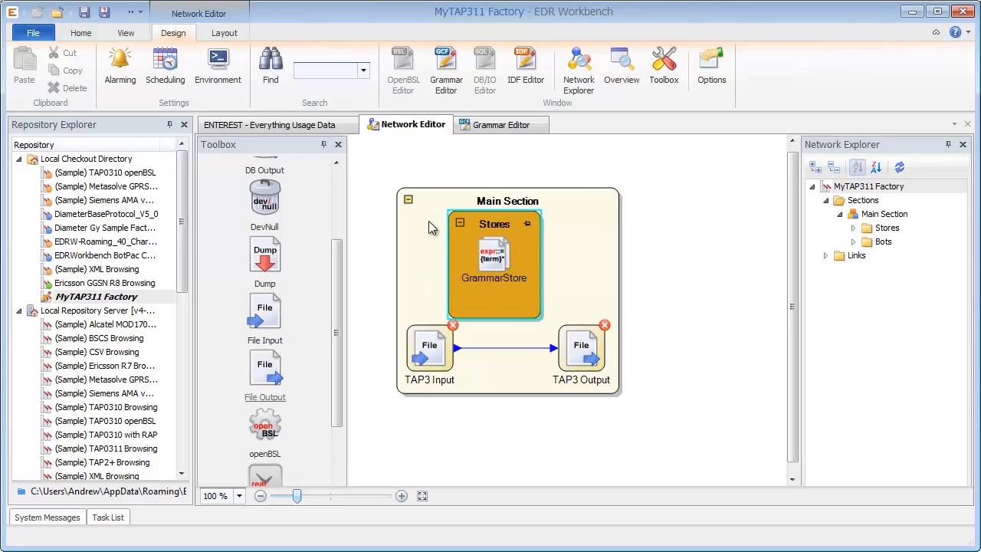
pyautogui.rightClick(494, 265)
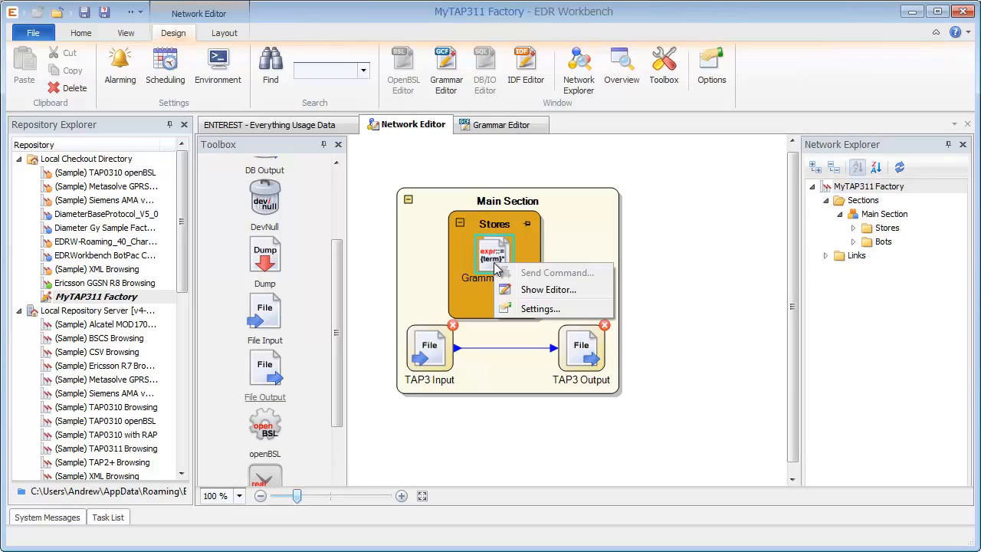
pyautogui.click(480, 259)
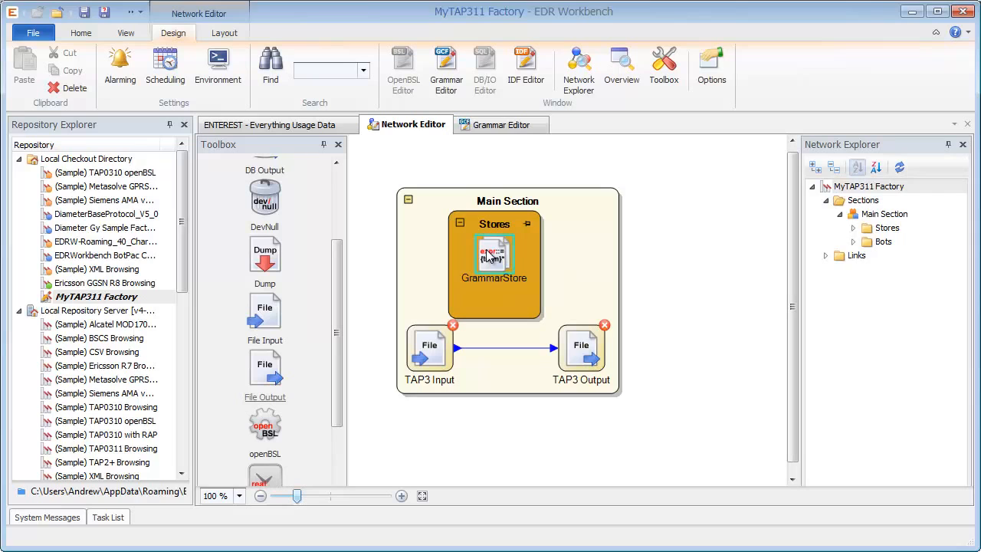
pyautogui.doubleClick(488, 256)
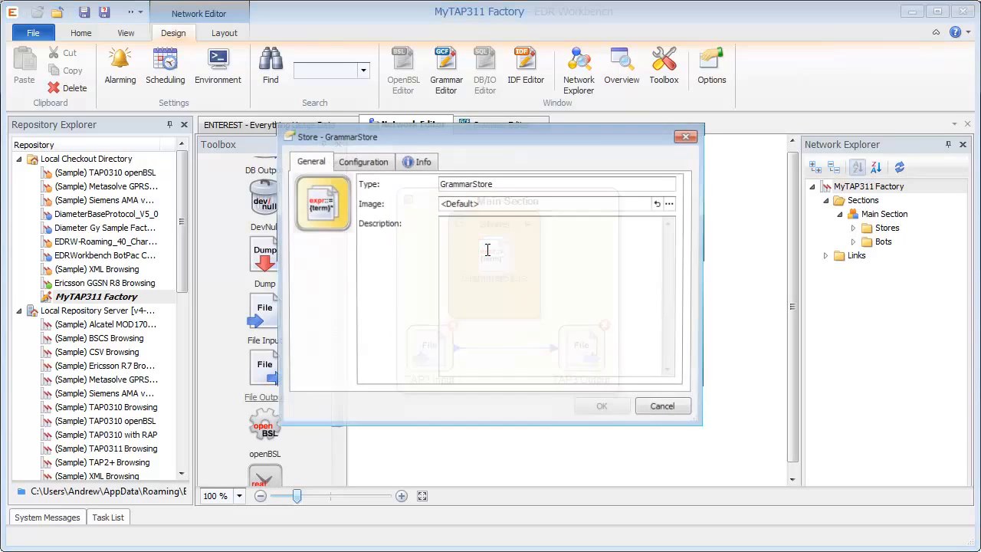
pyautogui.click(354, 162)
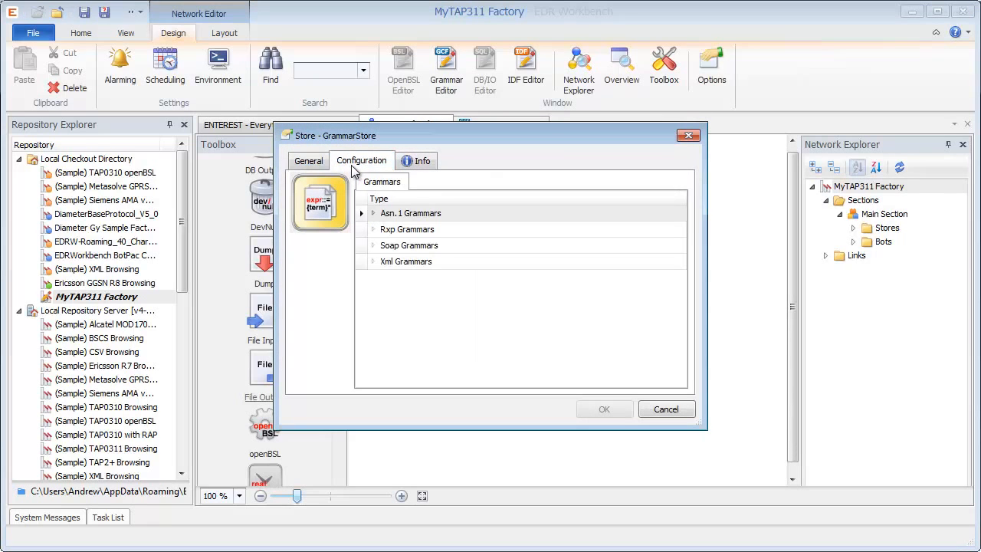
pyautogui.click(372, 213)
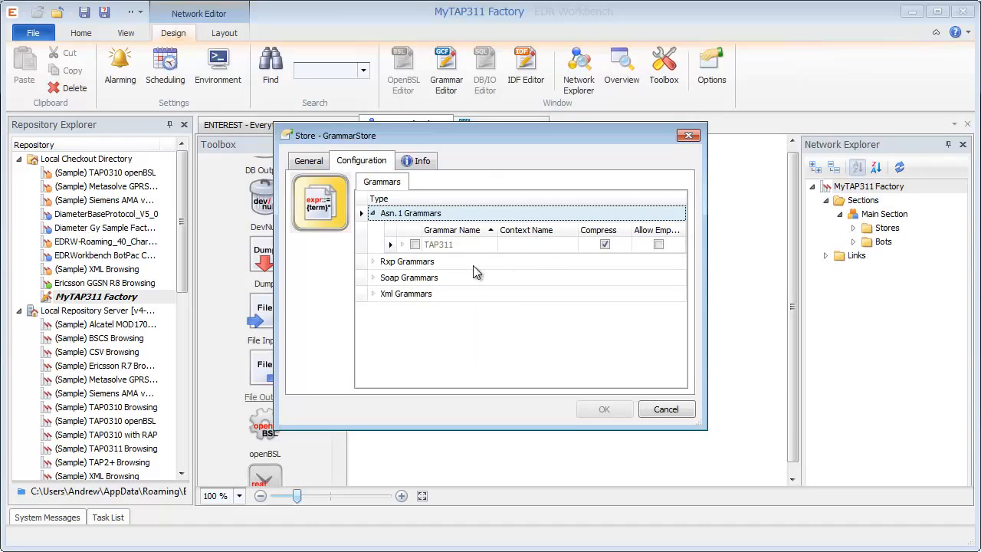
pyautogui.click(415, 244)
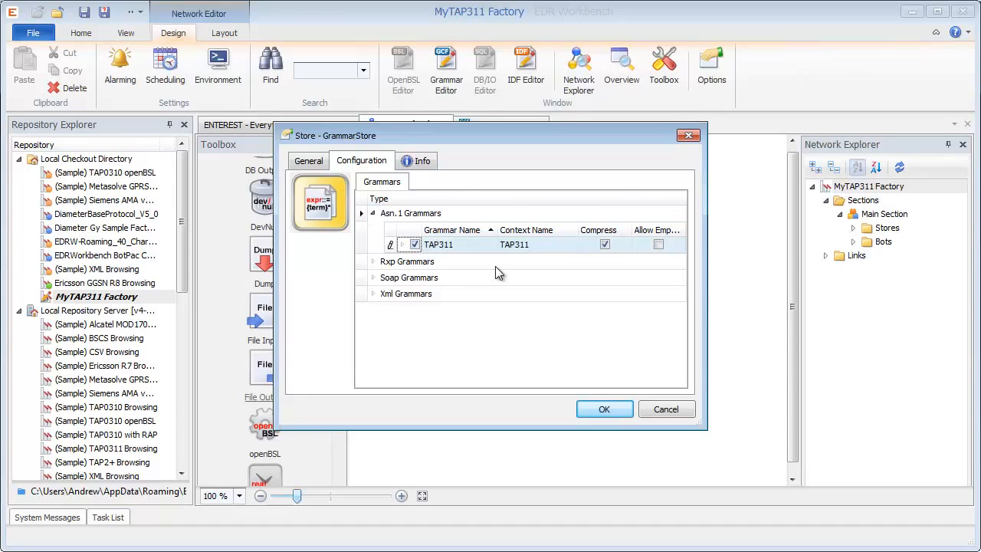
pyautogui.click(619, 411)
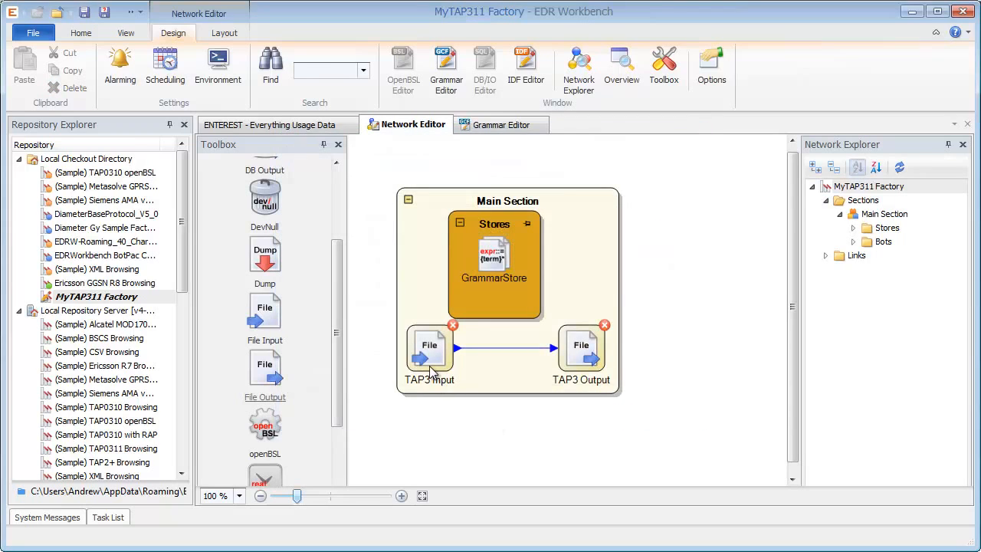
# Step: Configure the TAP3 Input bot's format to use the ASN.1 grammar TAP311
pyautogui.click(428, 355)
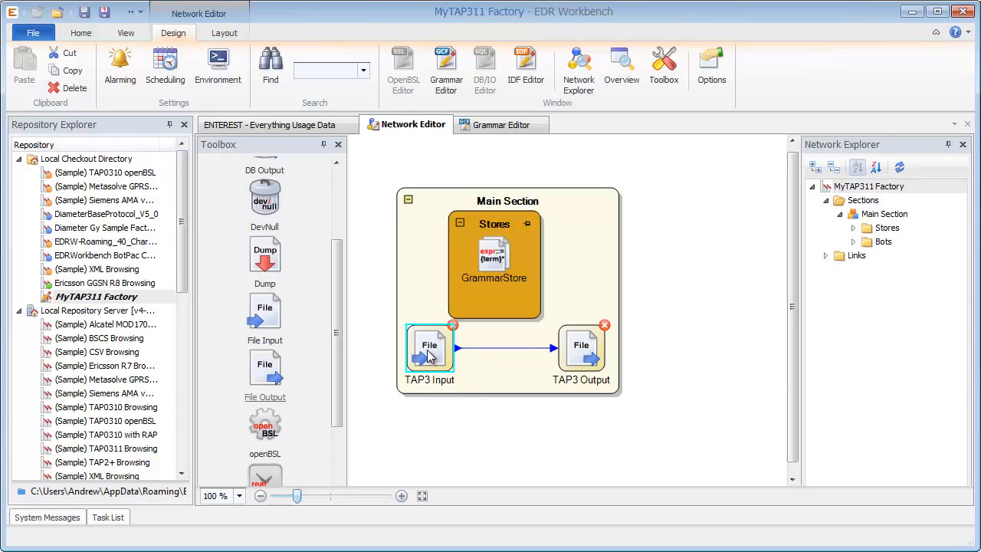
pyautogui.doubleClick(427, 355)
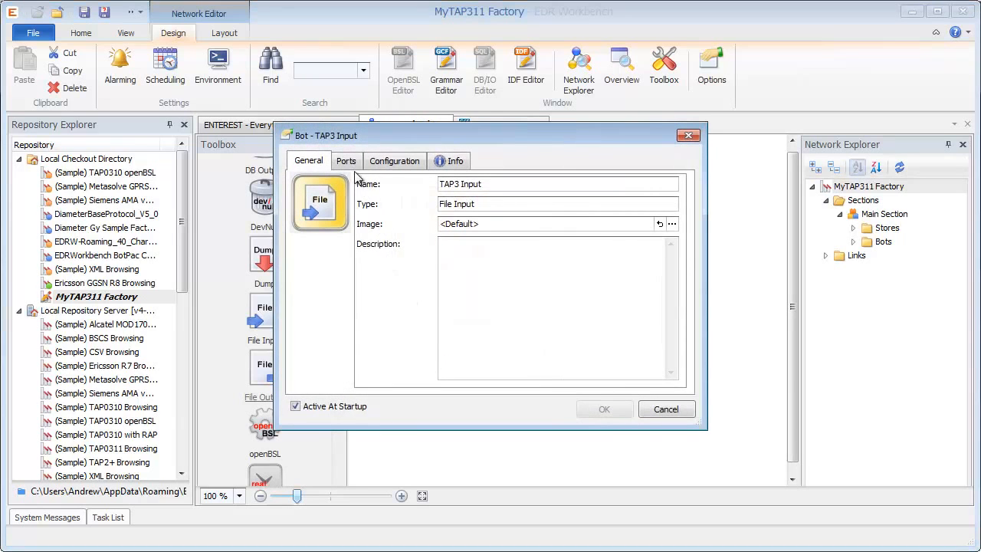
pyautogui.click(388, 162)
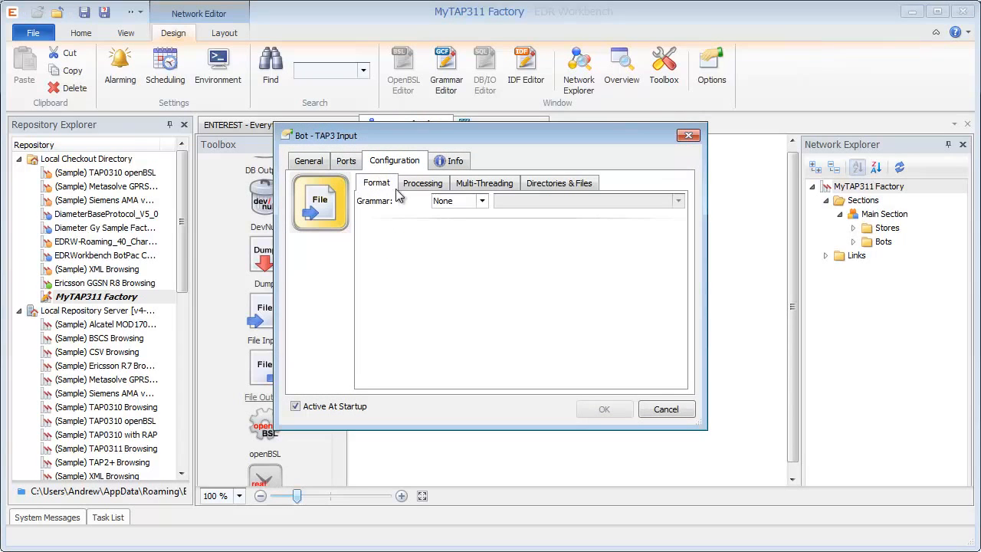
pyautogui.click(483, 201)
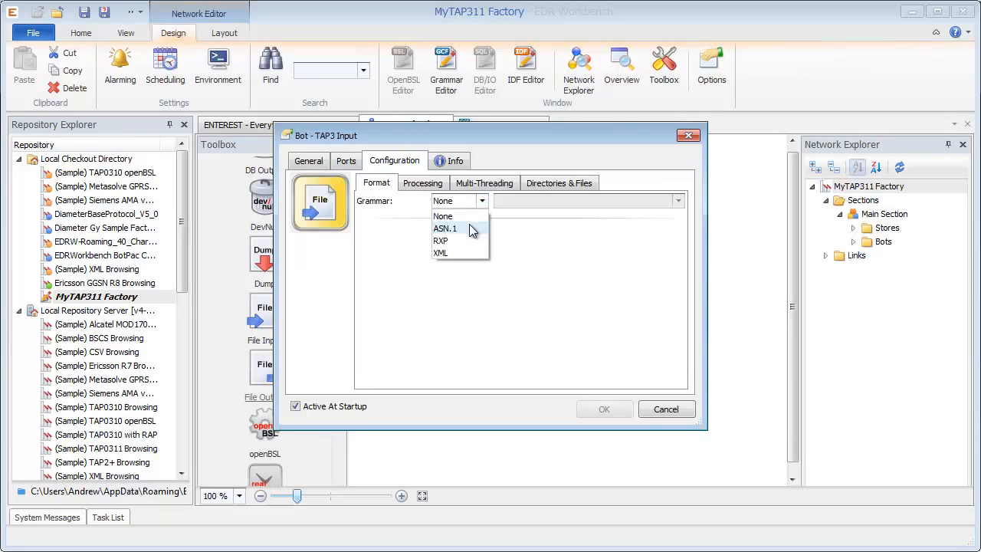
pyautogui.click(469, 227)
pyautogui.click(527, 200)
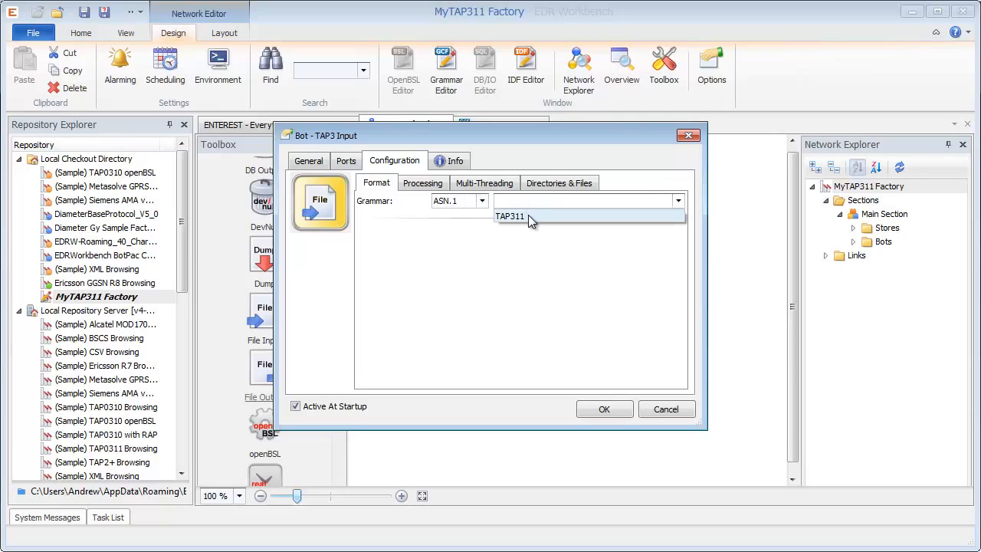
pyautogui.click(527, 216)
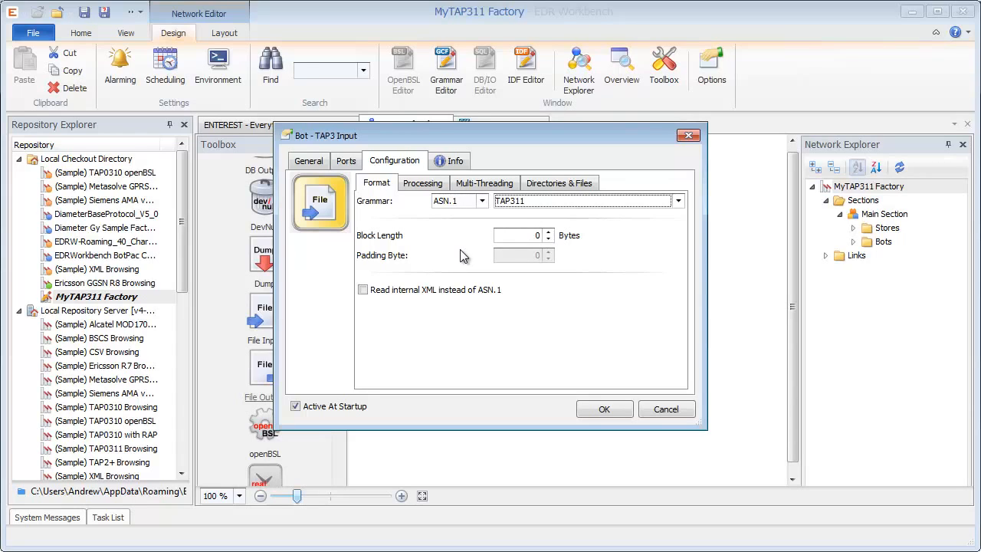
pyautogui.click(598, 411)
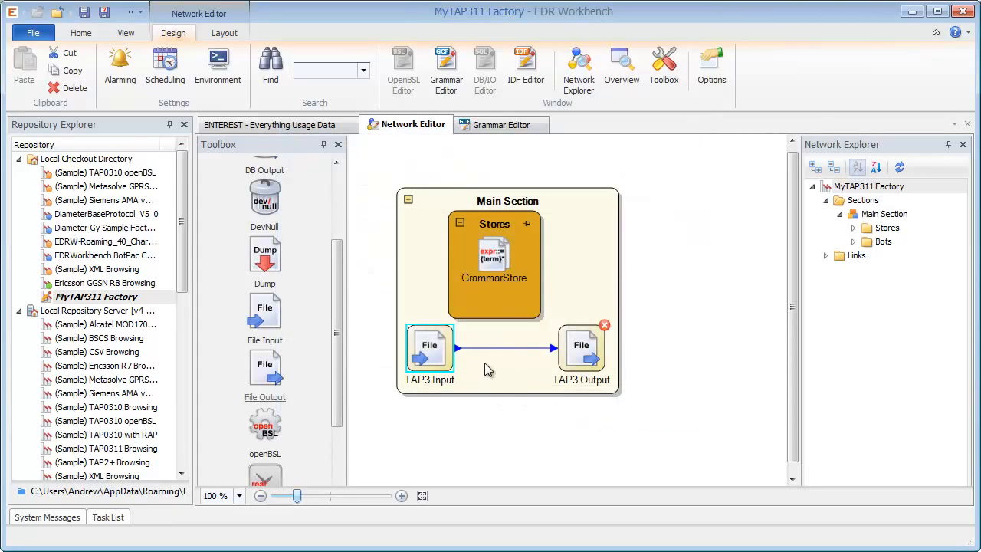
# Step: Configure the TAP3 Output bot's format to use the ASN.1 grammar TAP311, leaving the internal XML option off
pyautogui.click(484, 362)
pyautogui.click(584, 354)
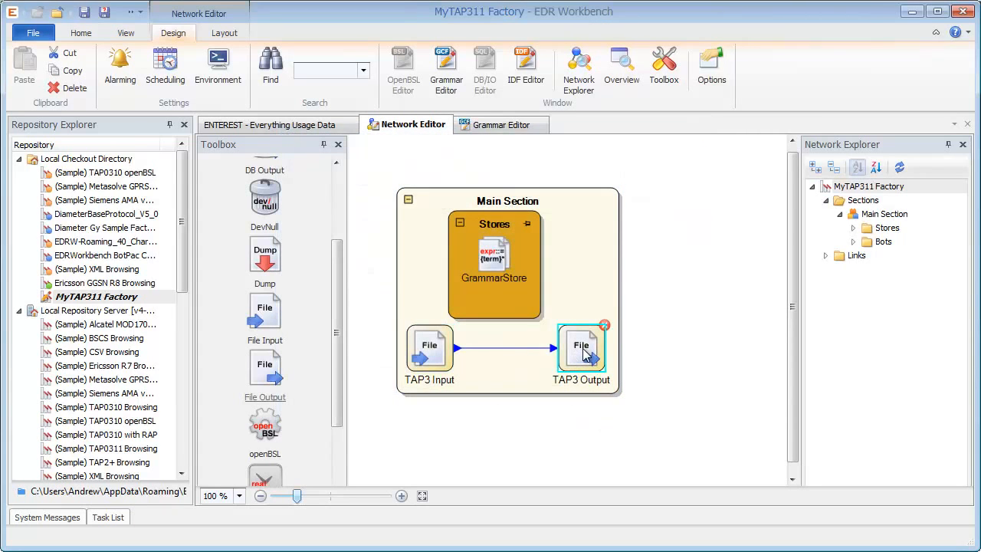
pyautogui.doubleClick(584, 354)
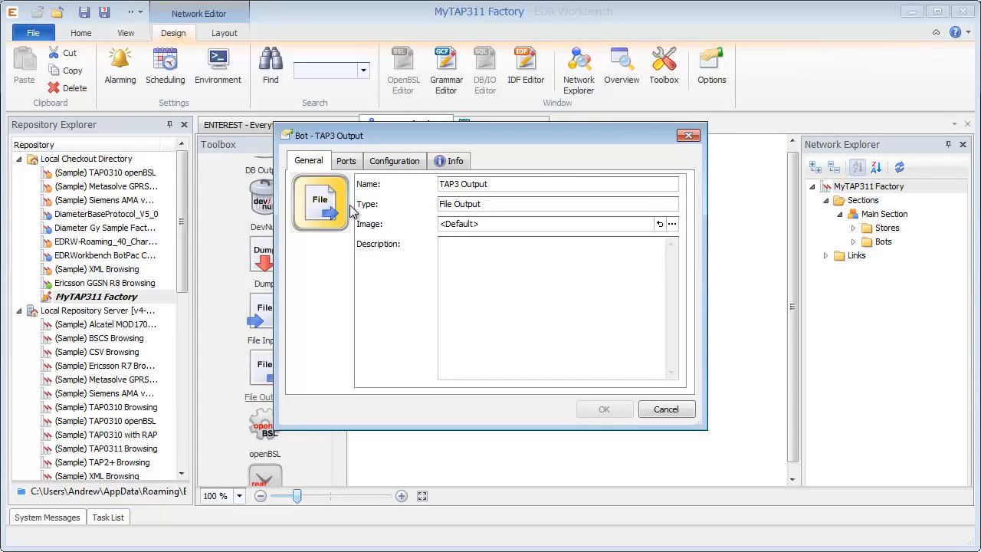
pyautogui.click(392, 164)
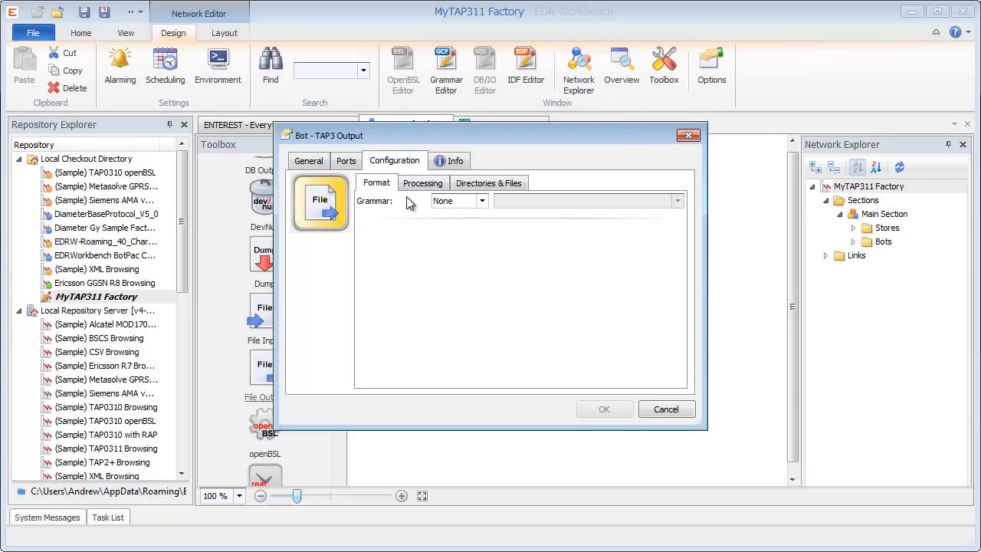
pyautogui.click(448, 202)
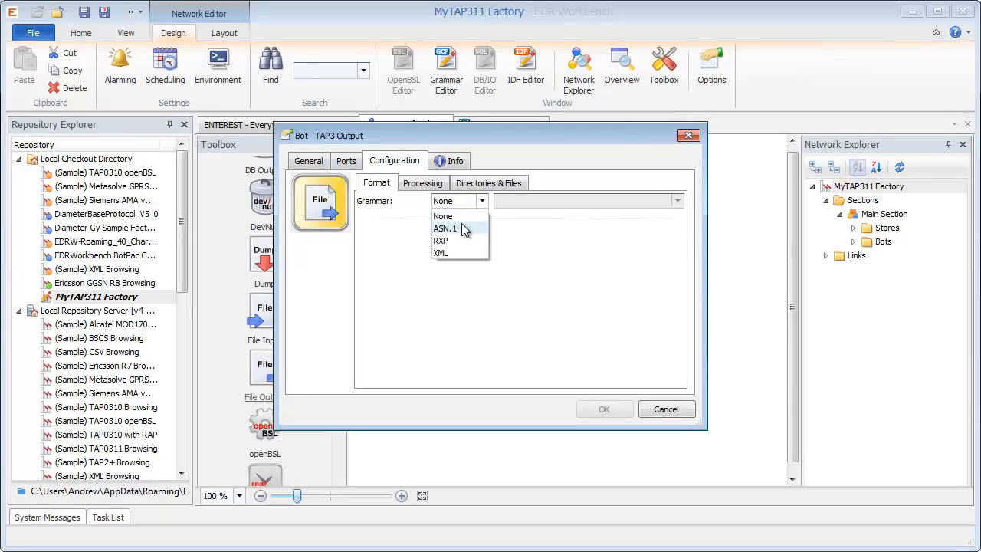
pyautogui.click(461, 228)
pyautogui.click(533, 202)
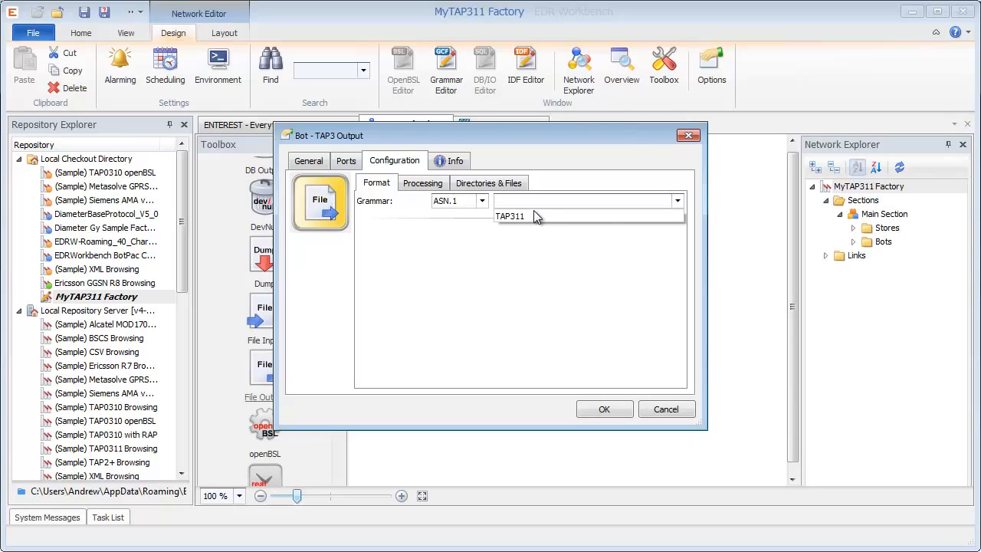
pyautogui.click(538, 215)
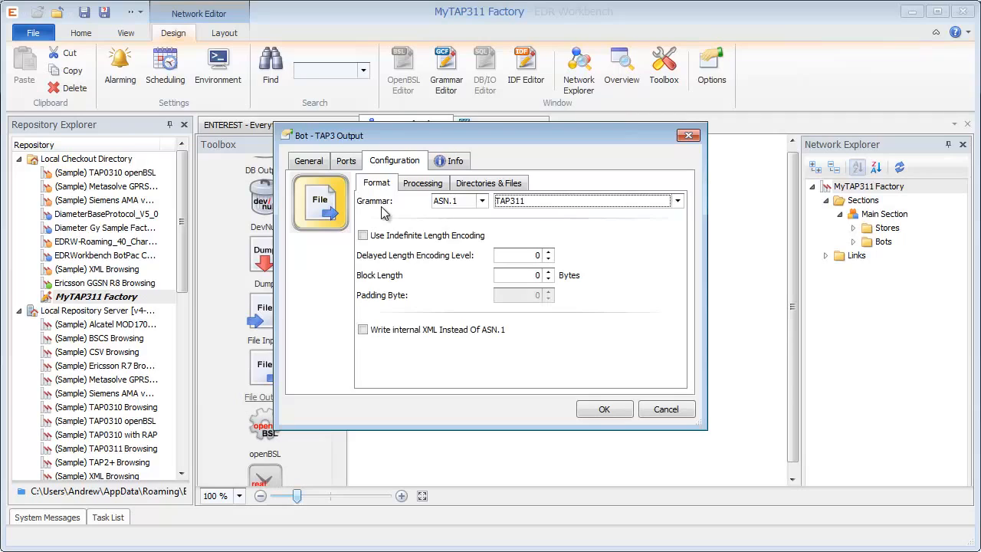
pyautogui.click(467, 202)
pyautogui.click(471, 228)
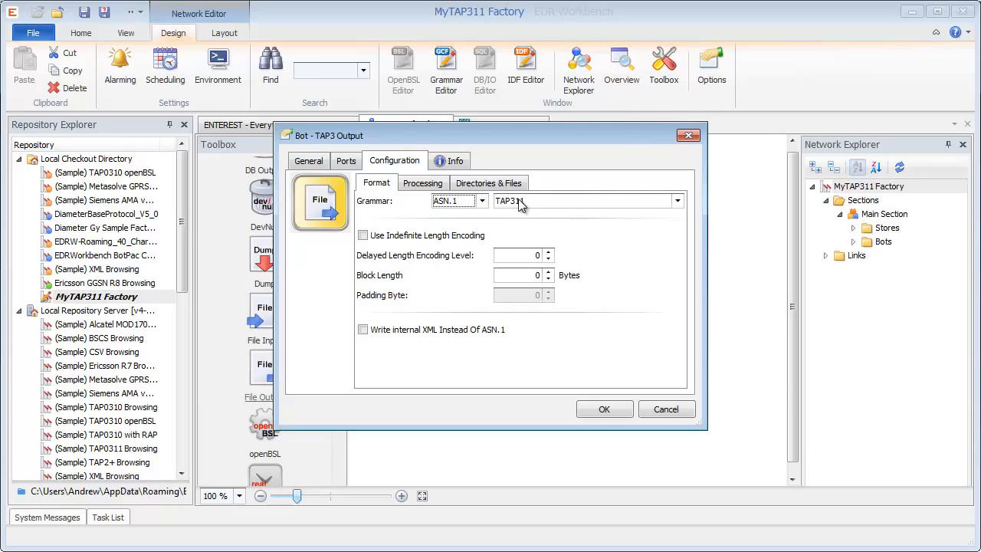
pyautogui.click(526, 202)
pyautogui.click(530, 212)
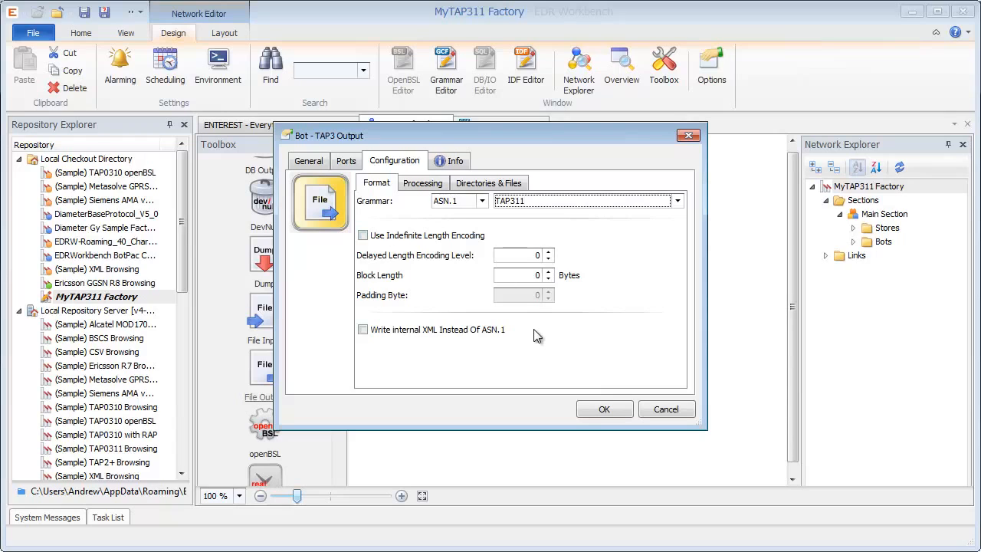
pyautogui.moveTo(532, 334)
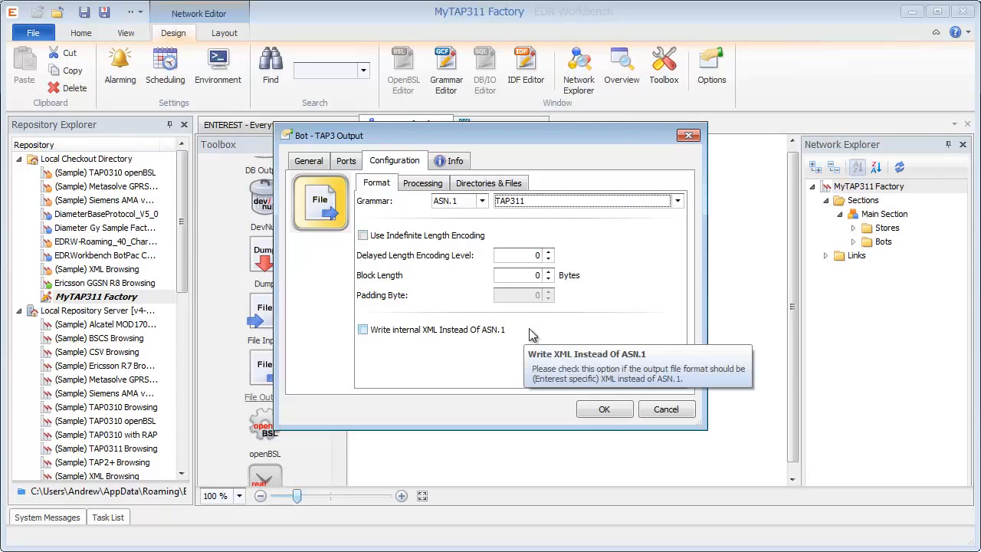
pyautogui.click(621, 410)
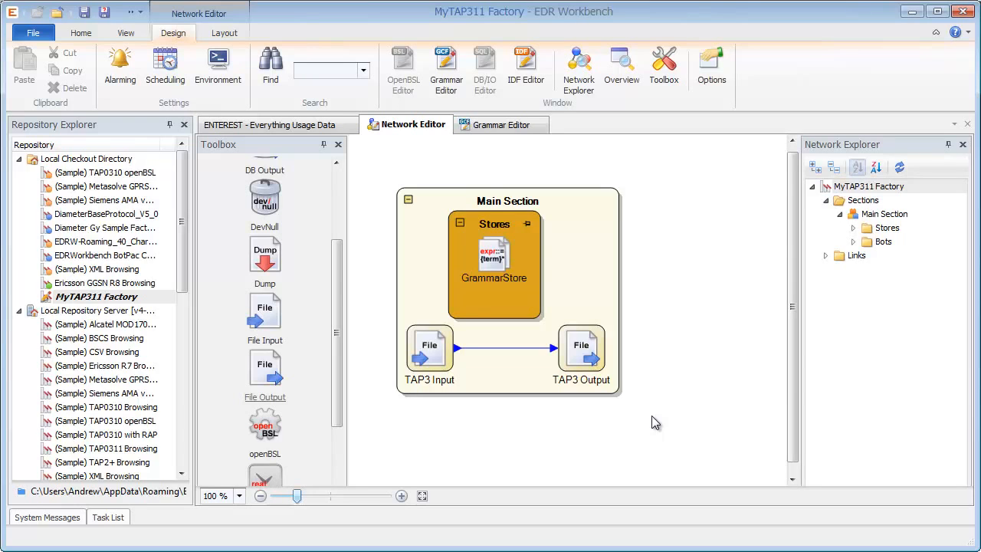
# Step: Close the current factory and widen the Repository Explorer so the full factory names fit
pyautogui.click(58, 12)
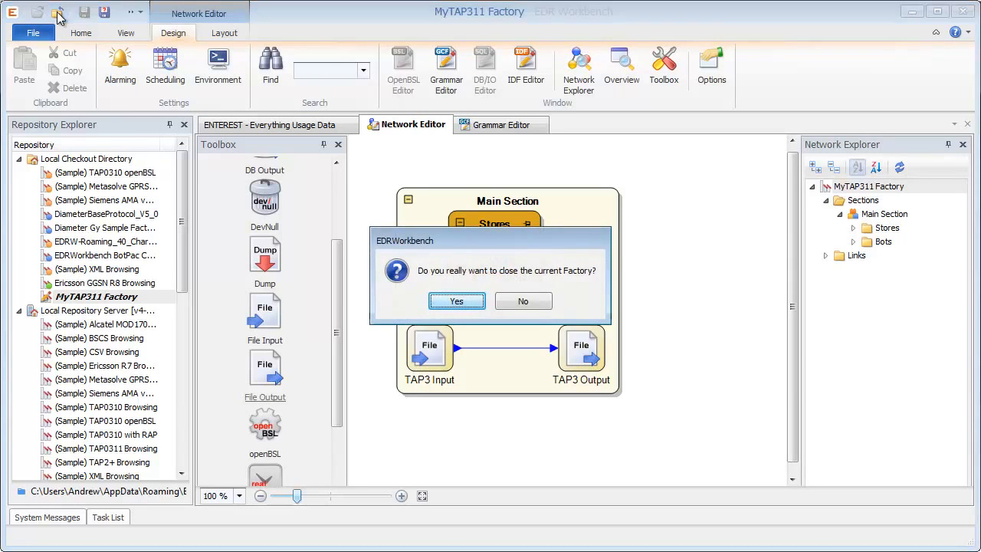
pyautogui.click(456, 300)
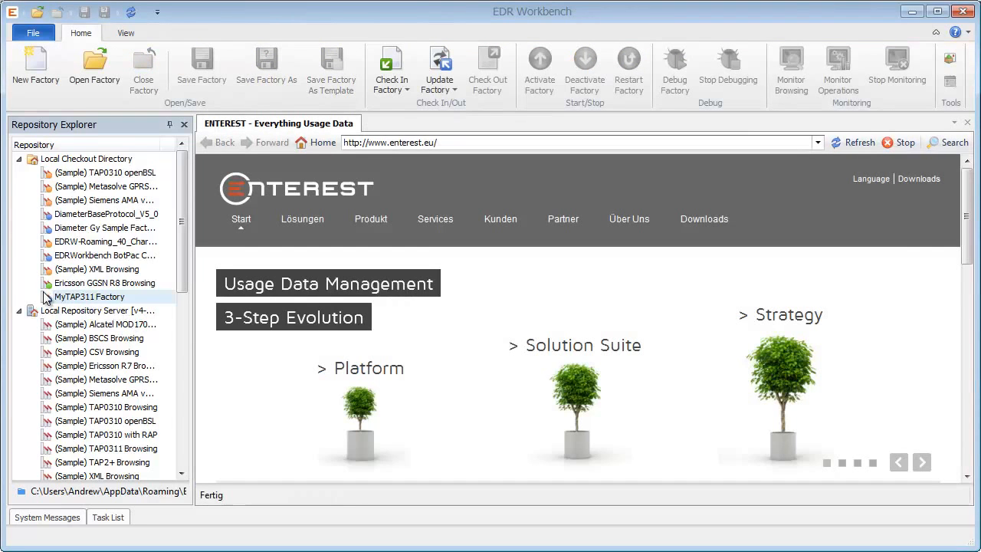
pyautogui.moveTo(48, 297); pyautogui.dragTo(285, 309)
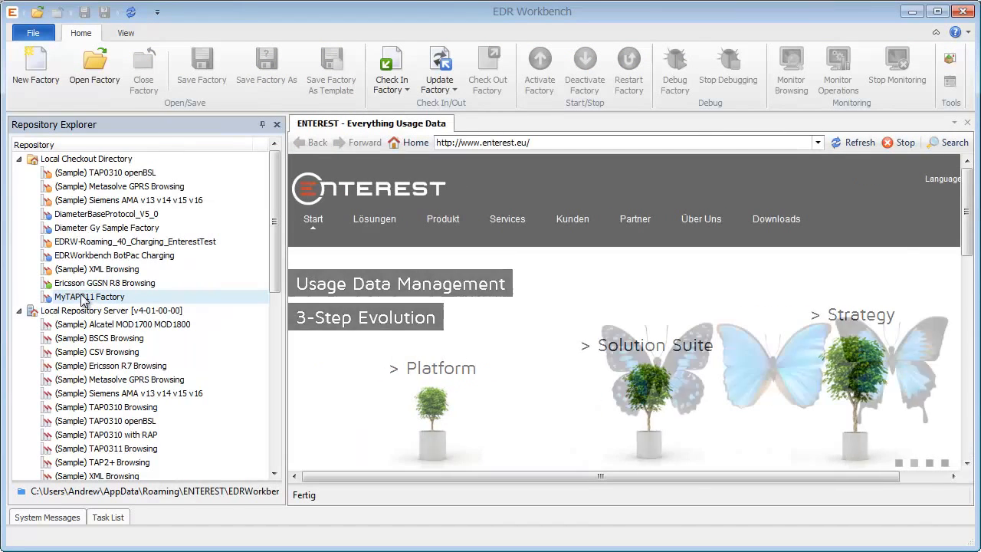
# Step: Collapse both repository servers, examine the connection details of Local Repository Server and Osaka, and expand Local Repository Server again
pyautogui.click(19, 310)
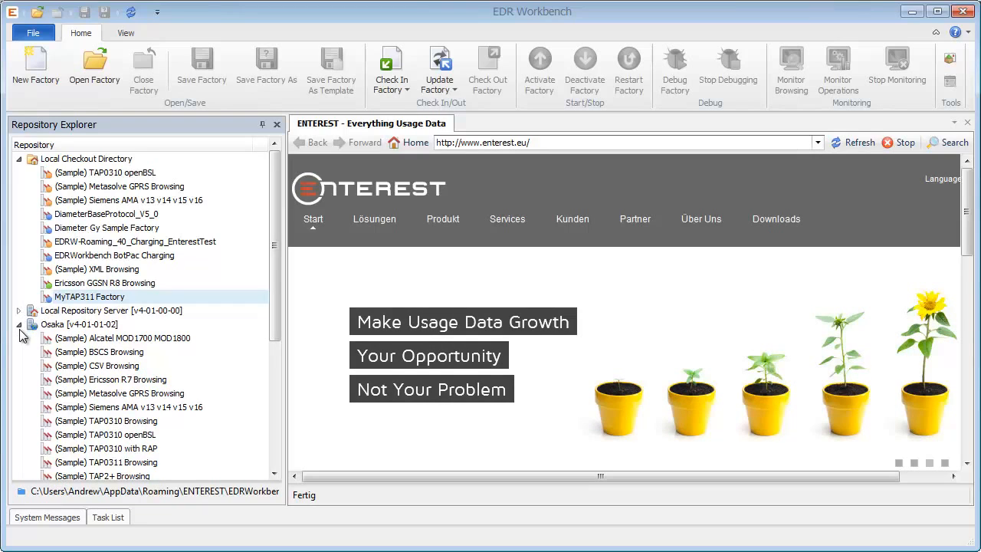
pyautogui.click(19, 324)
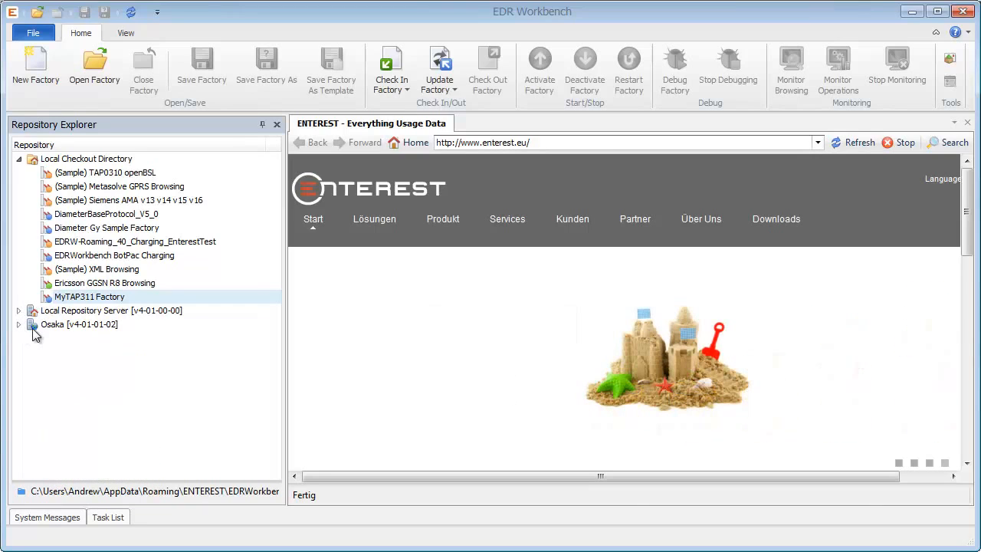
pyautogui.click(32, 314)
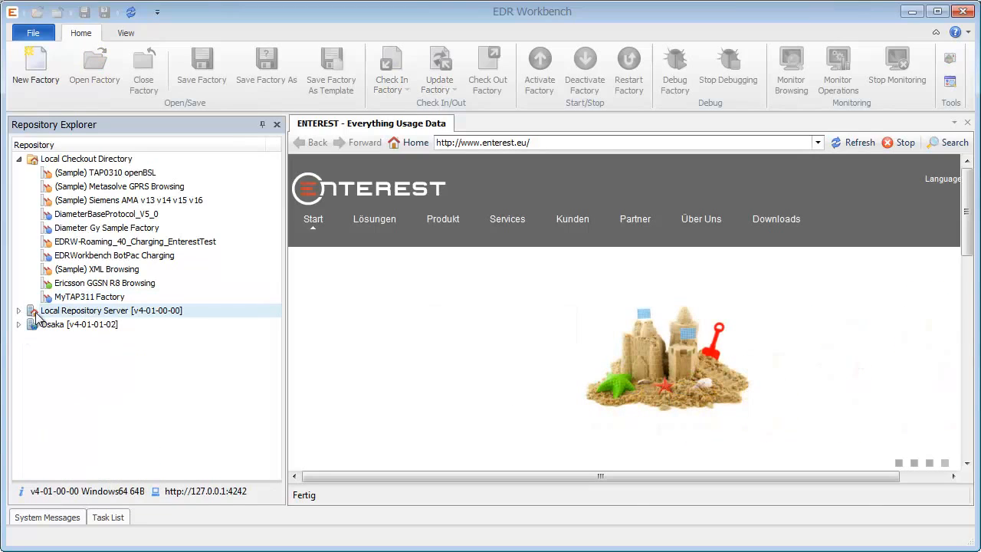
pyautogui.click(35, 327)
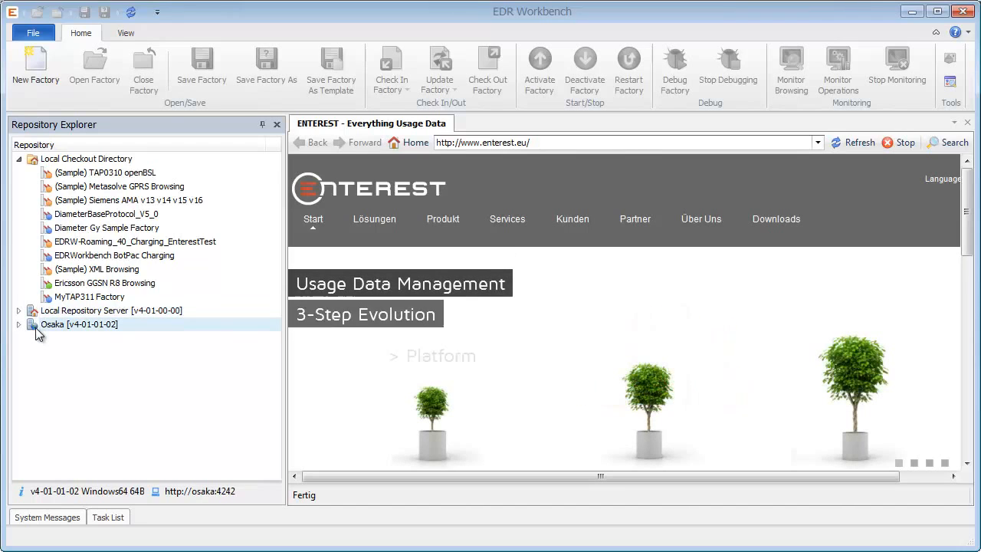
pyautogui.click(29, 314)
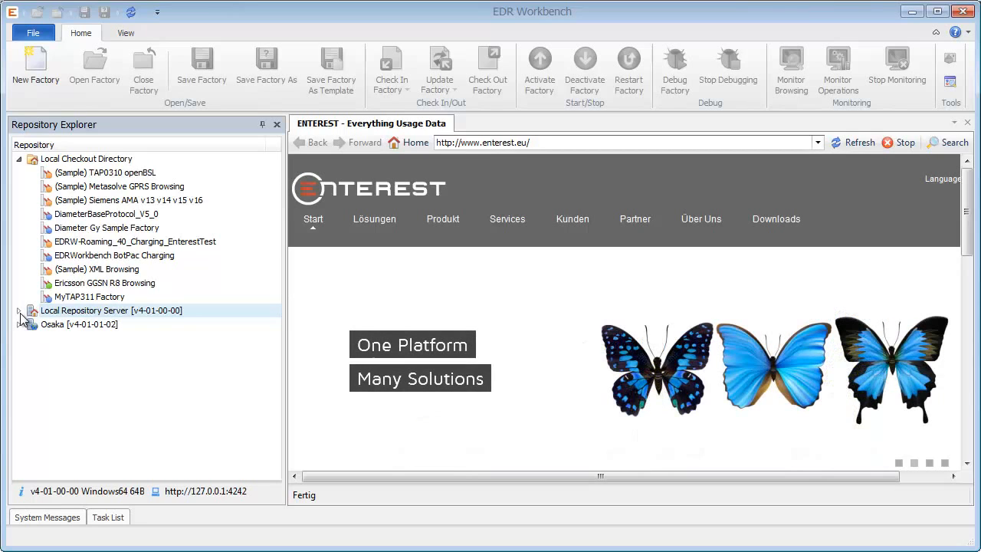
pyautogui.click(20, 312)
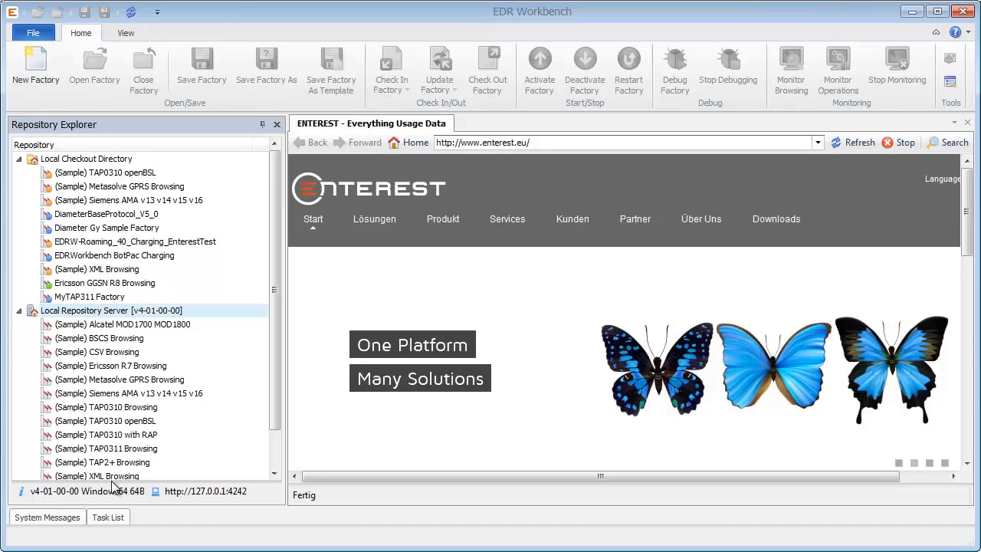
pyautogui.click(60, 301)
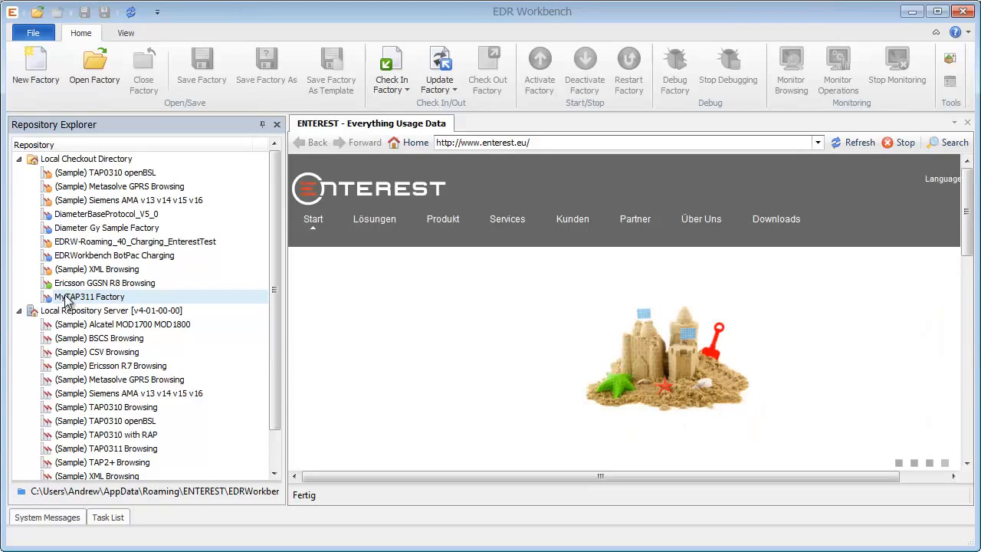
pyautogui.rightClick(68, 300)
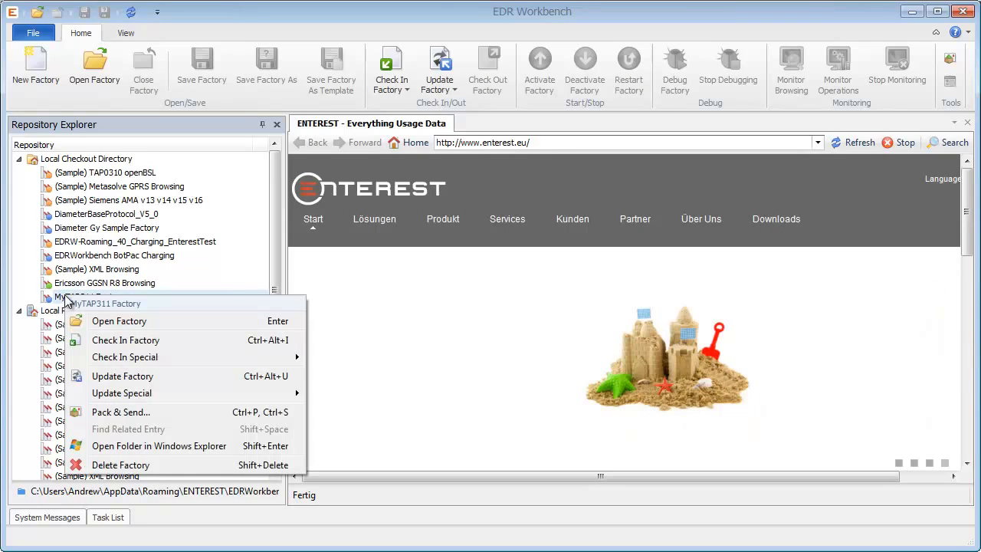
pyautogui.click(111, 340)
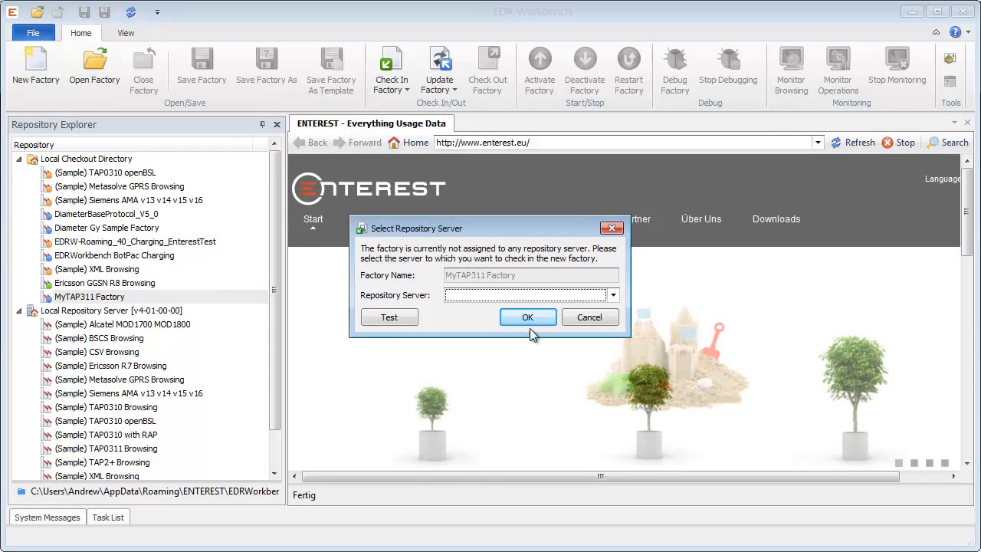
pyautogui.click(527, 296)
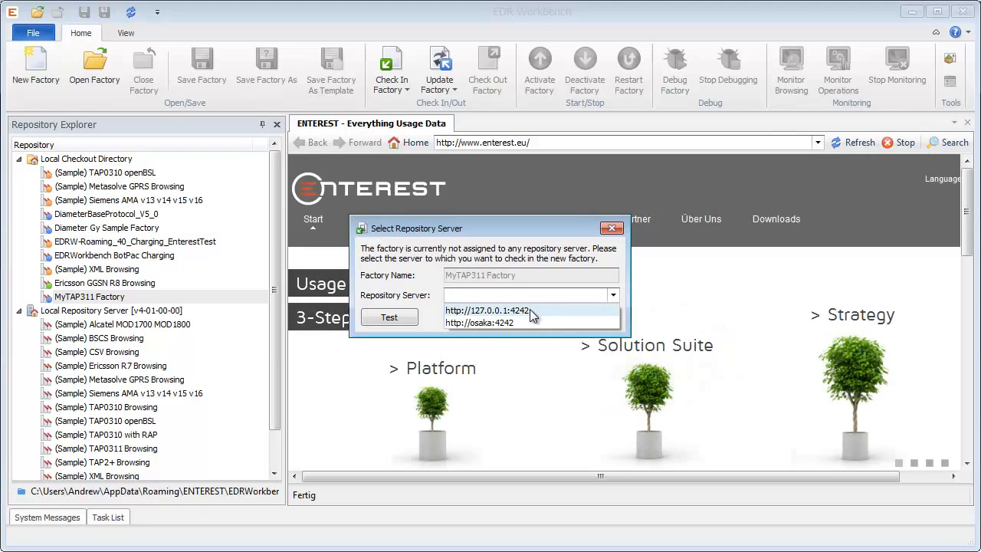
pyautogui.click(478, 311)
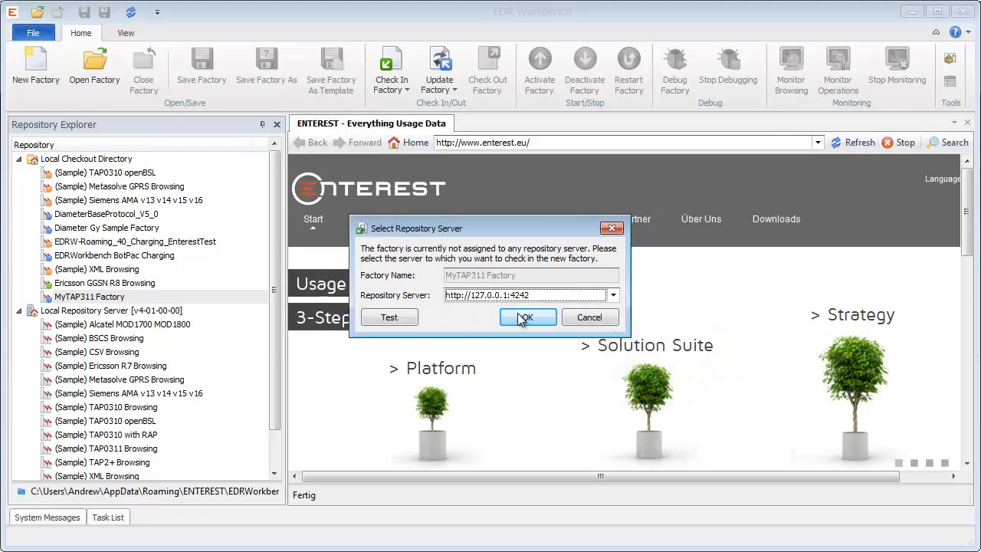
pyautogui.click(524, 318)
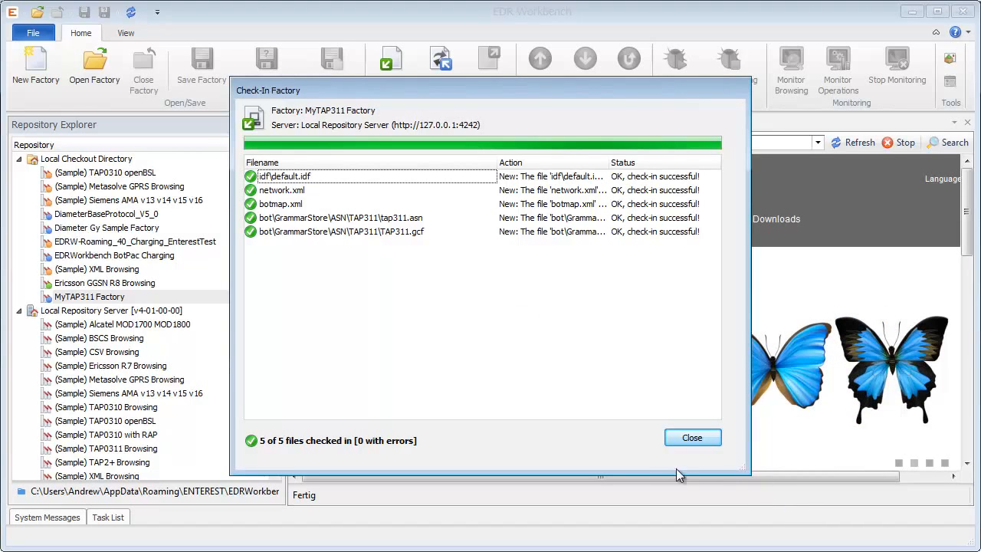
pyautogui.click(689, 437)
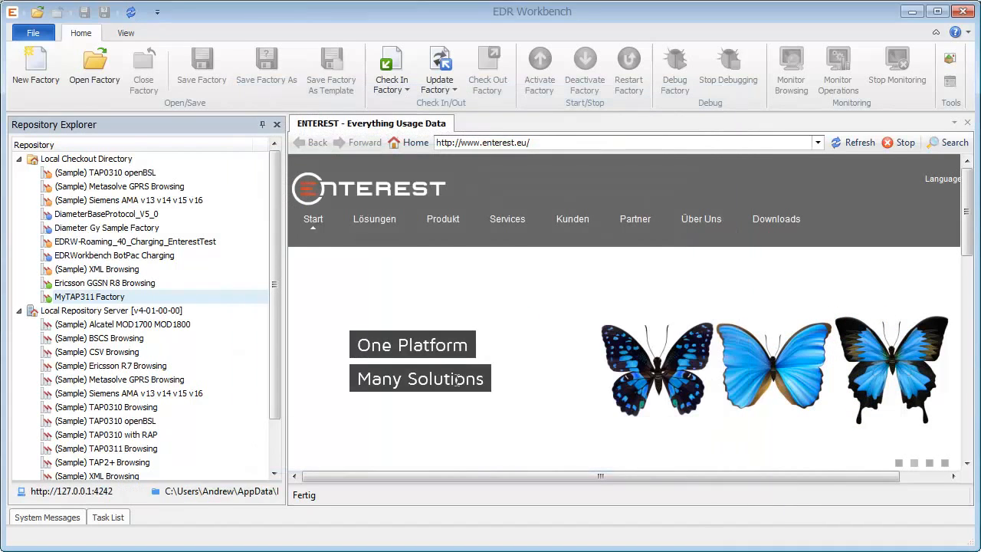
pyautogui.moveTo(278, 343); pyautogui.dragTo(284, 401)
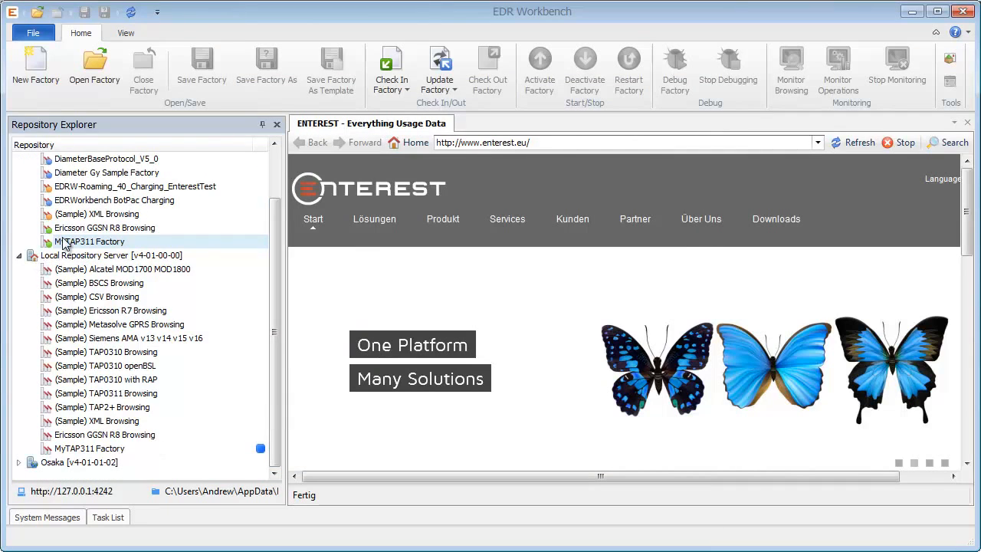
pyautogui.click(44, 256)
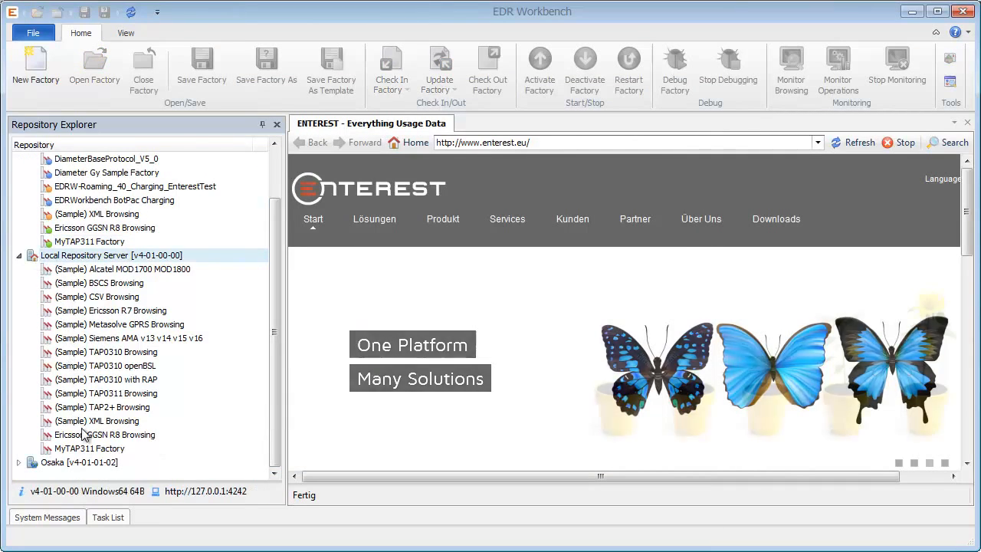
# Step: Try to activate MyTAP311 Factory on Local Repository Server and dismiss the resulting report
pyautogui.click(90, 449)
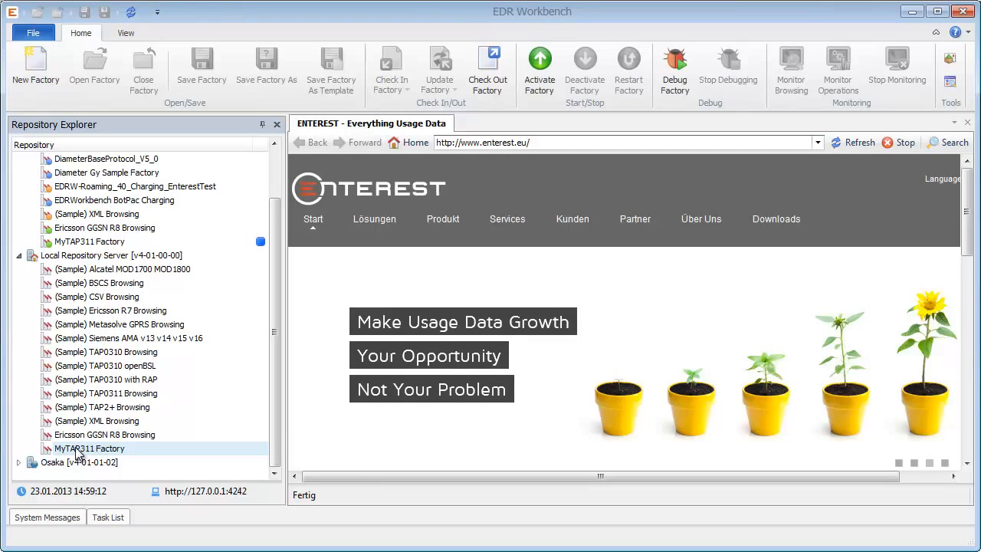
pyautogui.rightClick(77, 453)
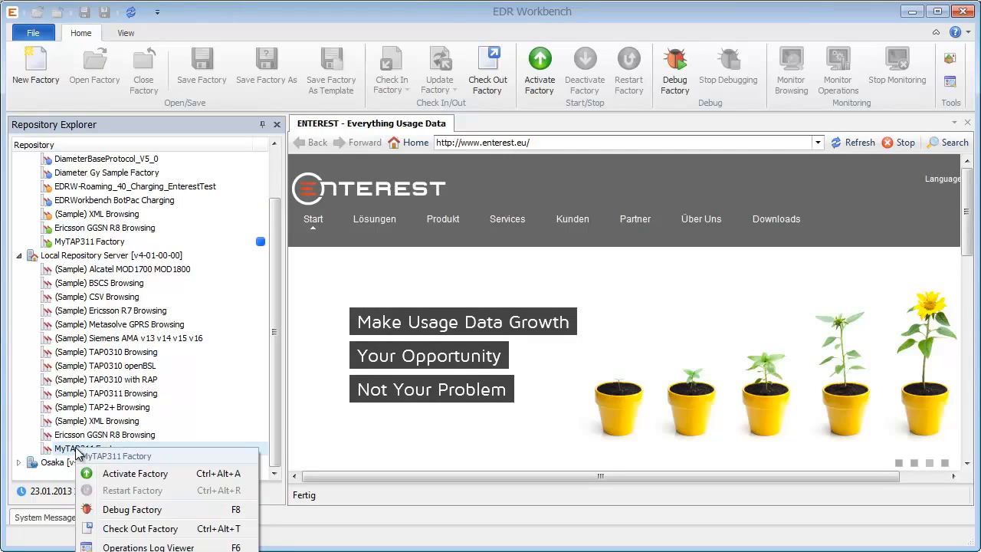
pyautogui.click(95, 473)
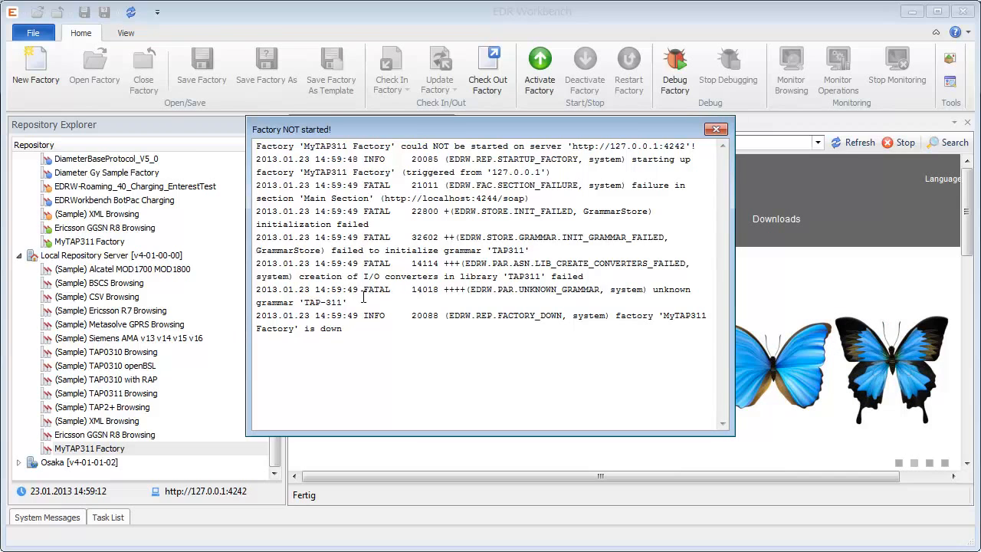
pyautogui.click(716, 128)
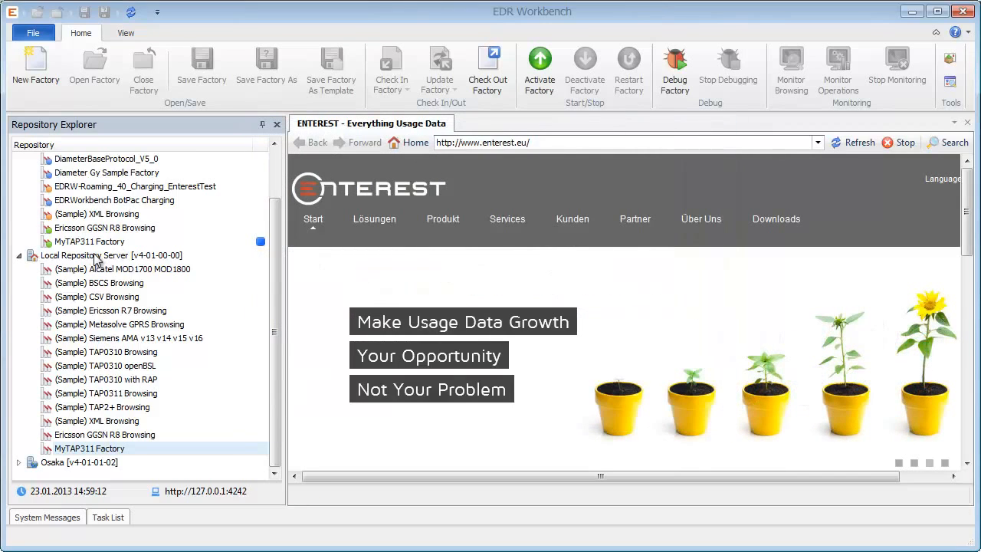
# Step: Open the locally checked-out MyTAP311 Factory in the Grammar Editor and examine the context names in the TAP311 mappings
pyautogui.click(89, 243)
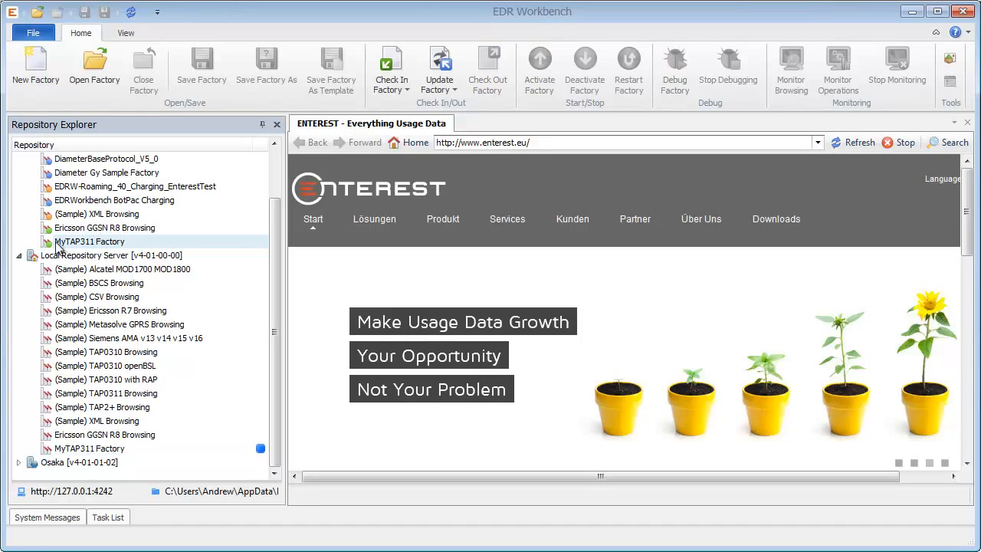
pyautogui.doubleClick(54, 241)
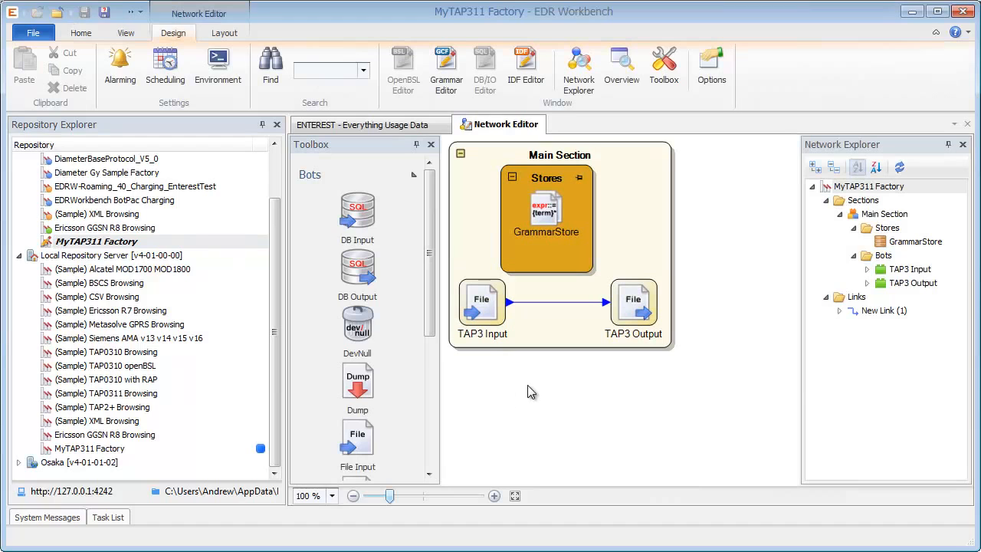
pyautogui.click(441, 70)
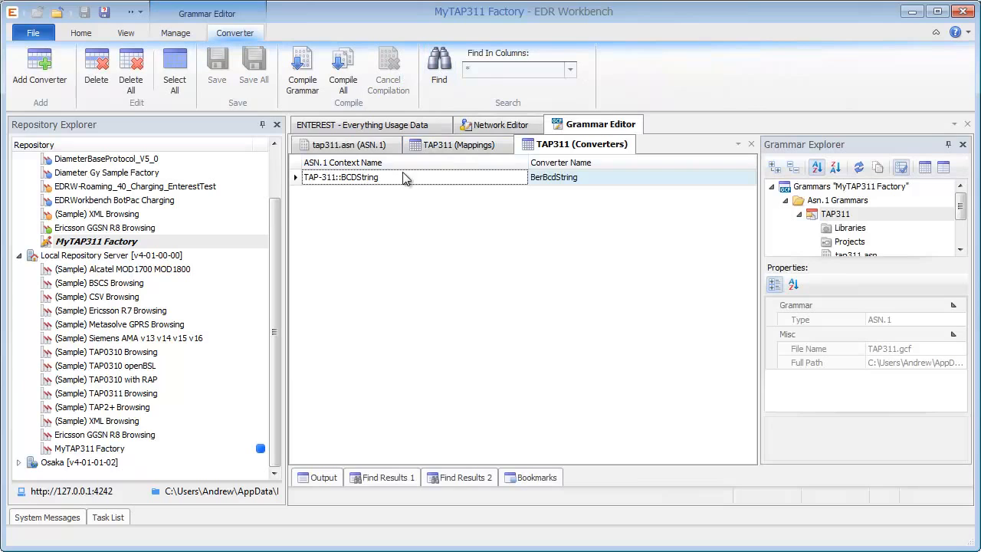
pyautogui.click(489, 144)
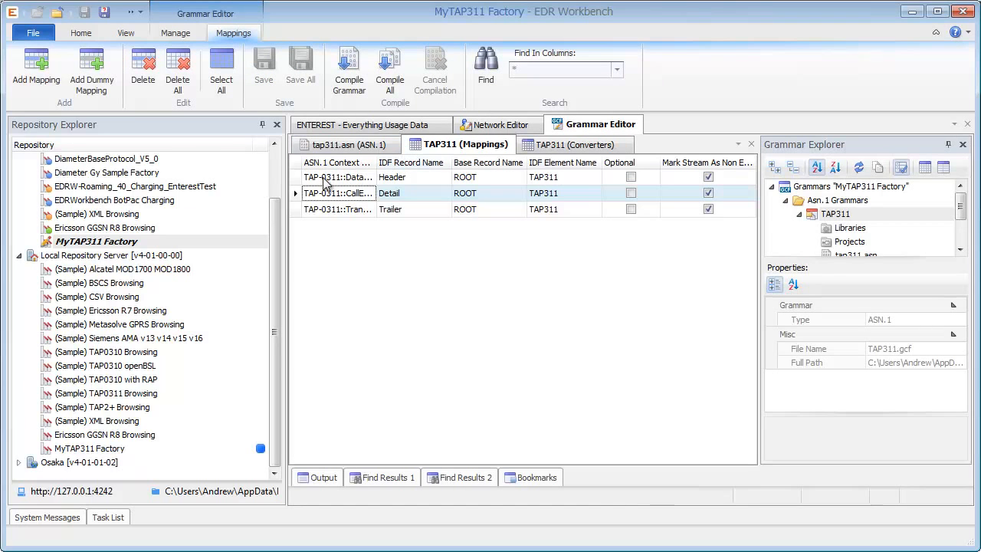
# Step: Set the TAP311 converter's ASN.1 context name to TAP-0311::BCDString and save the grammar changes
pyautogui.click(553, 145)
pyautogui.click(338, 179)
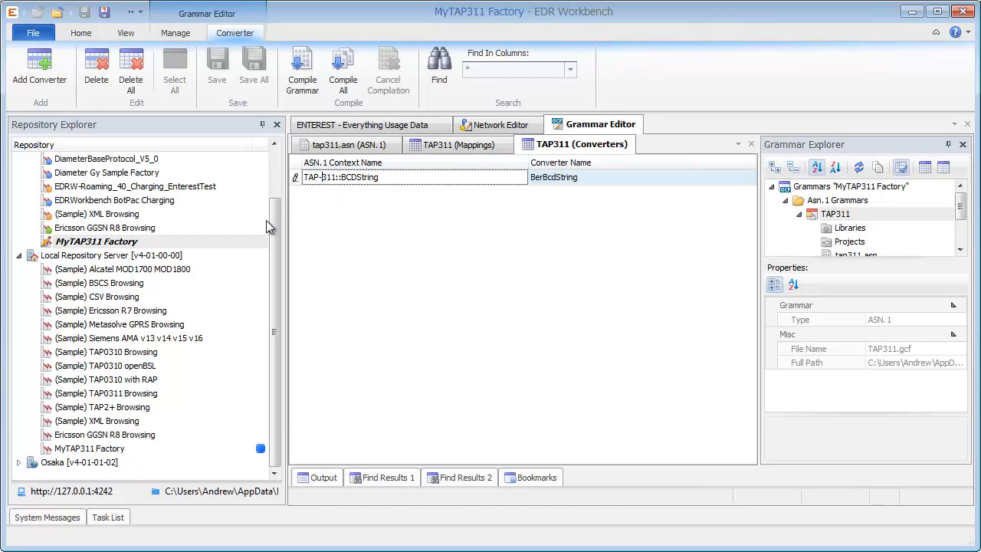
pyautogui.click(323, 180)
pyautogui.write('0')
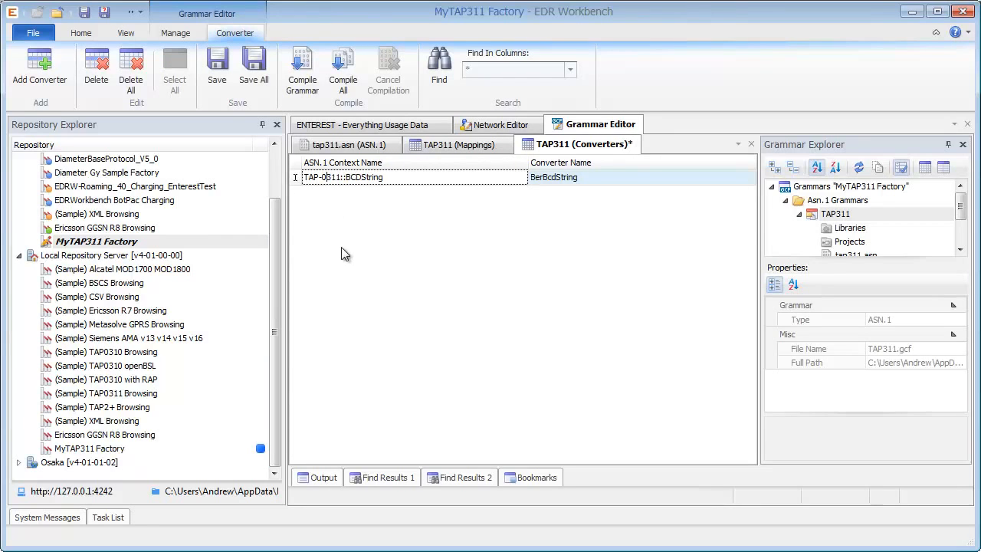
pyautogui.click(341, 247)
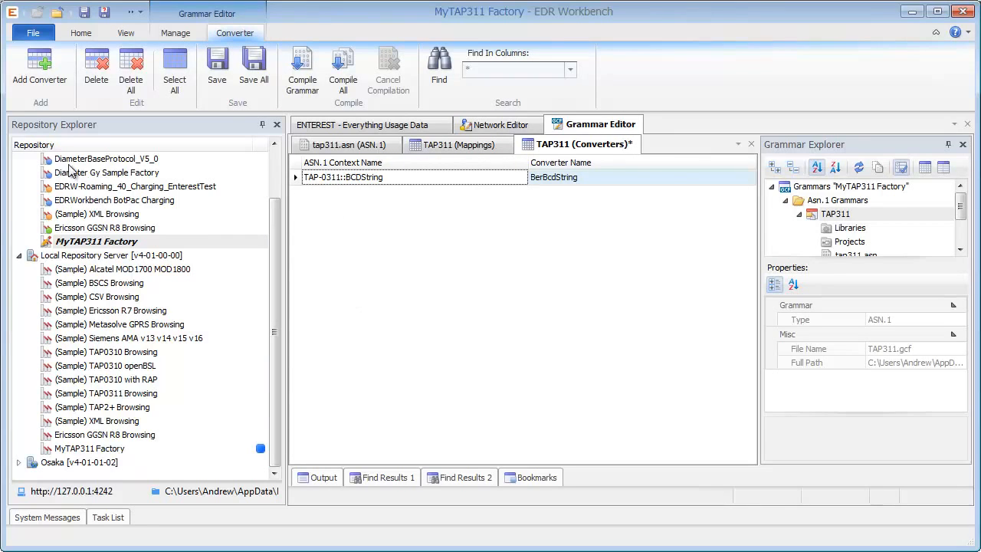
pyautogui.click(254, 65)
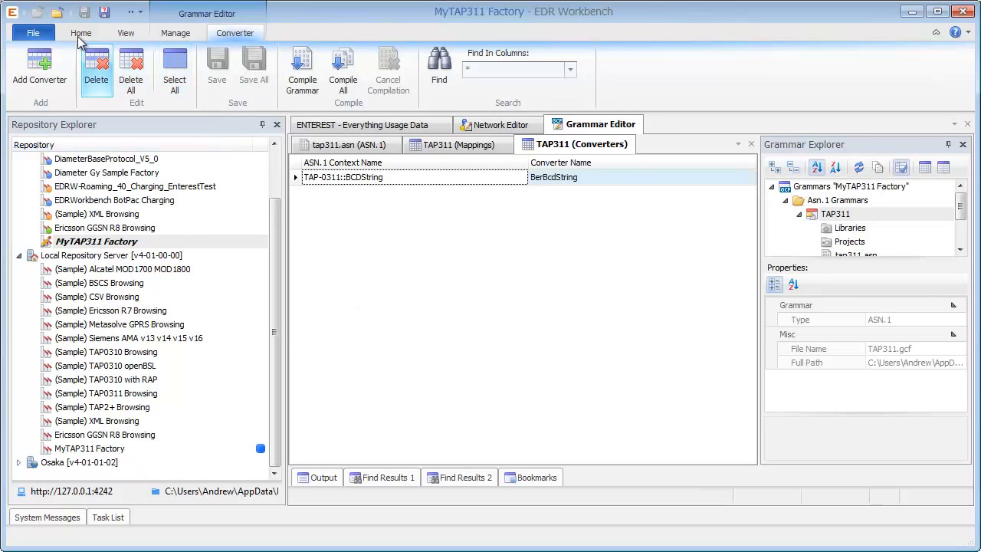
# Step: Close the current factory and check in the edited MyTAP311 Factory to Local Repository Server again
pyautogui.click(61, 17)
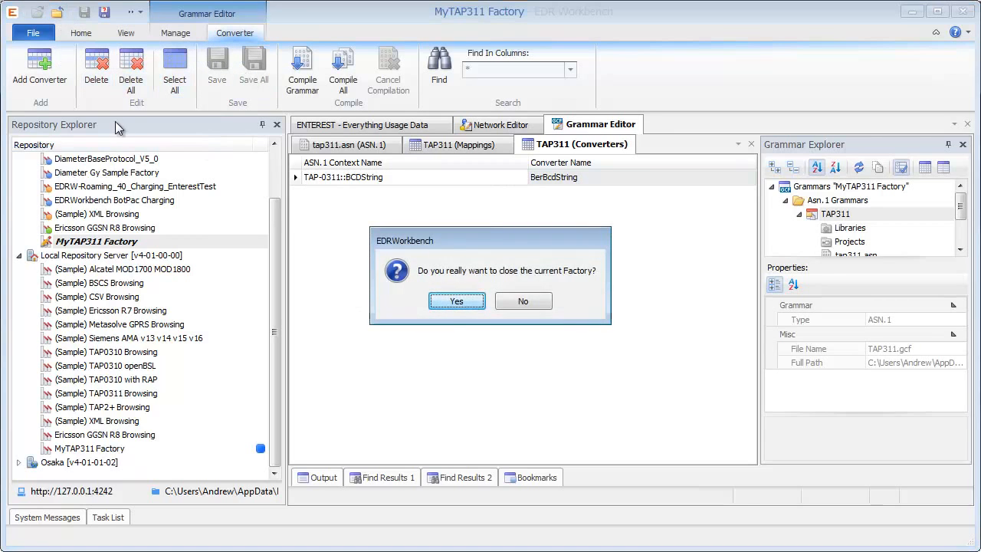
pyautogui.click(448, 302)
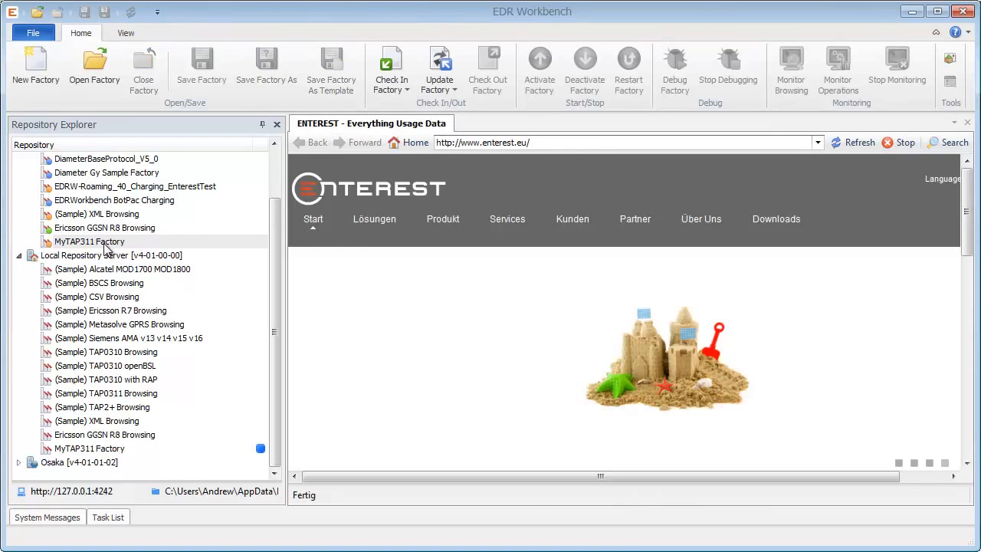
pyautogui.rightClick(106, 242)
pyautogui.click(132, 268)
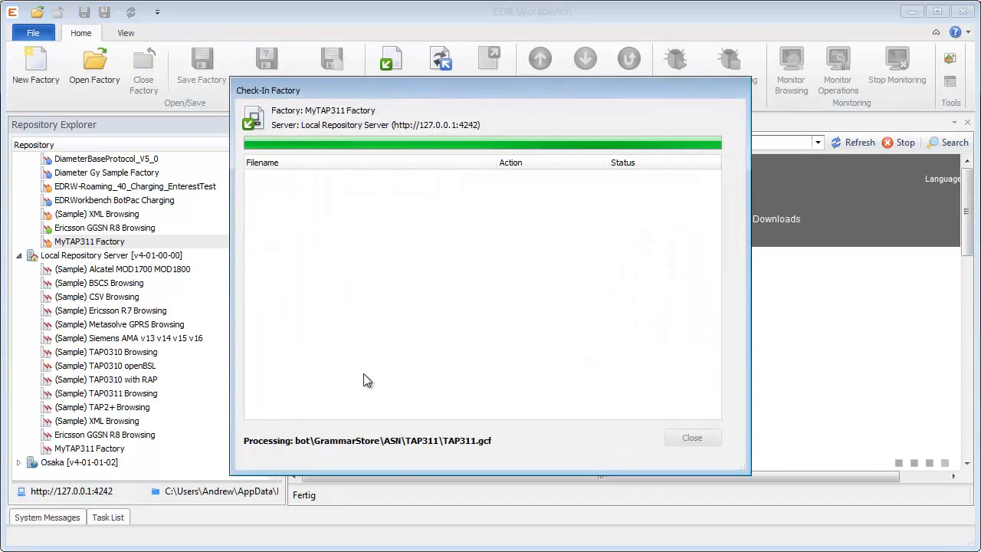
pyautogui.click(686, 434)
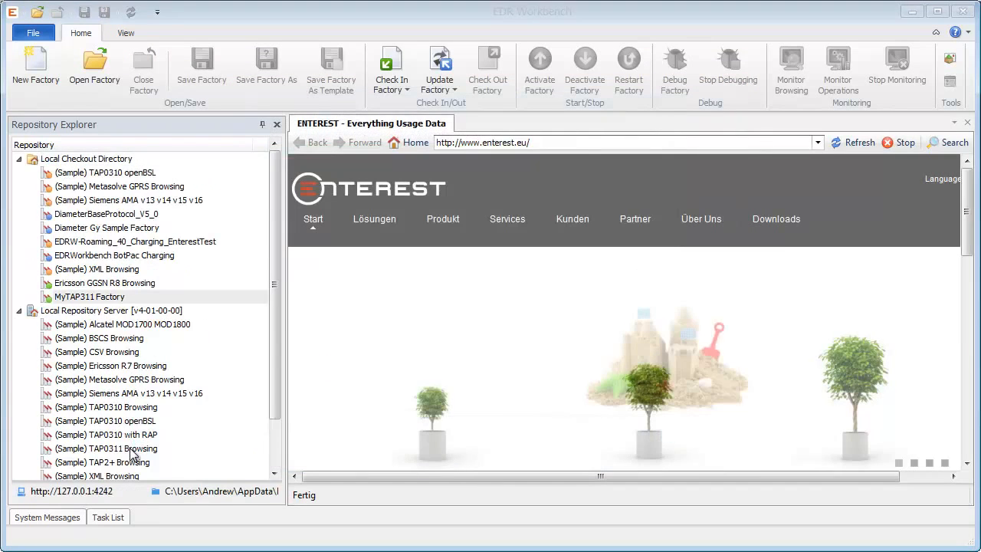
# Step: Activate the updated MyTAP311 Factory listed under Local Repository Server
pyautogui.moveTo(274, 380); pyautogui.dragTo(277, 413)
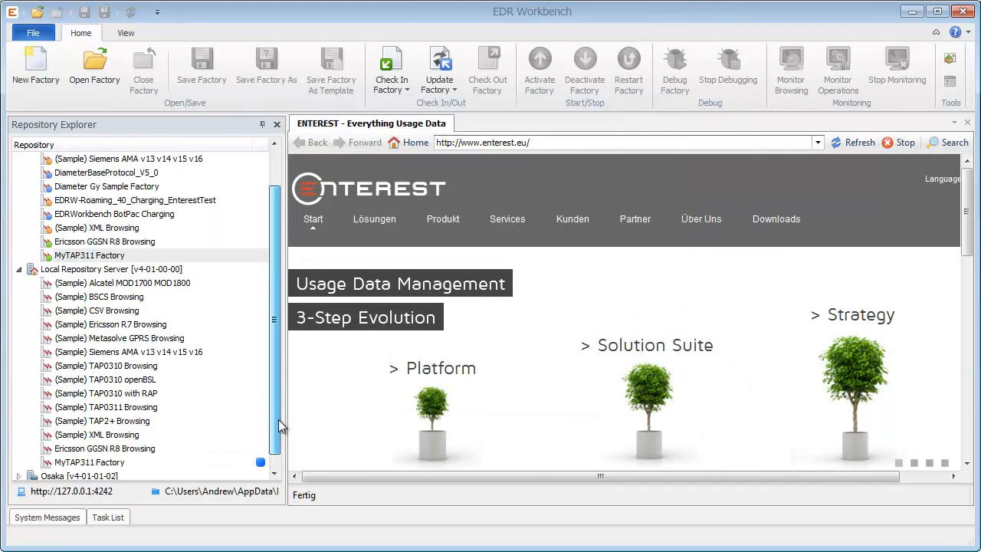
pyautogui.click(100, 465)
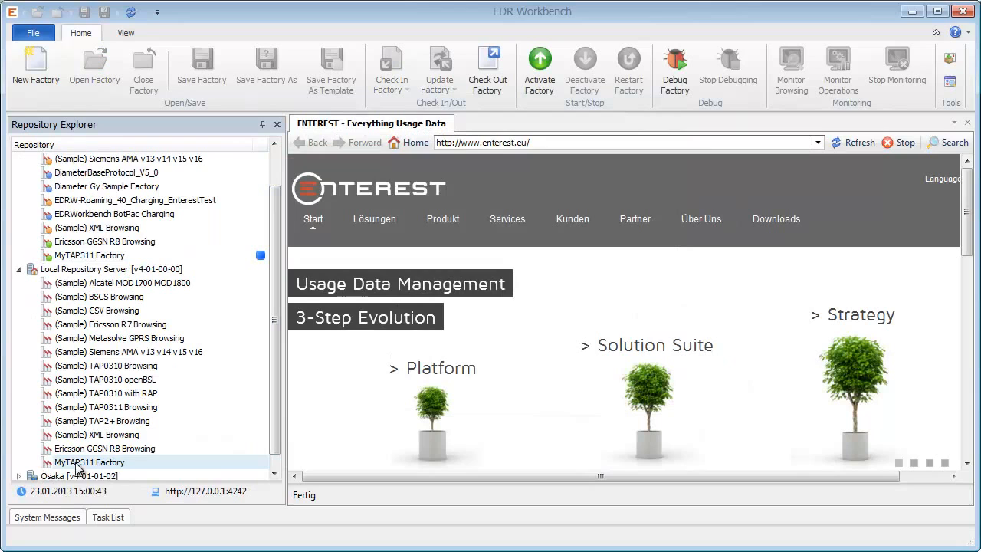
pyautogui.rightClick(84, 467)
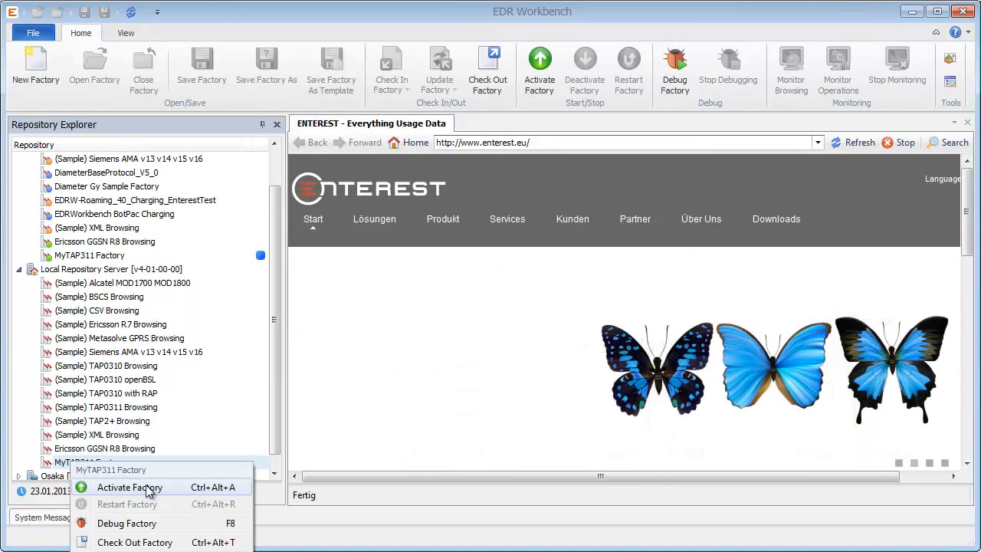
pyautogui.click(108, 487)
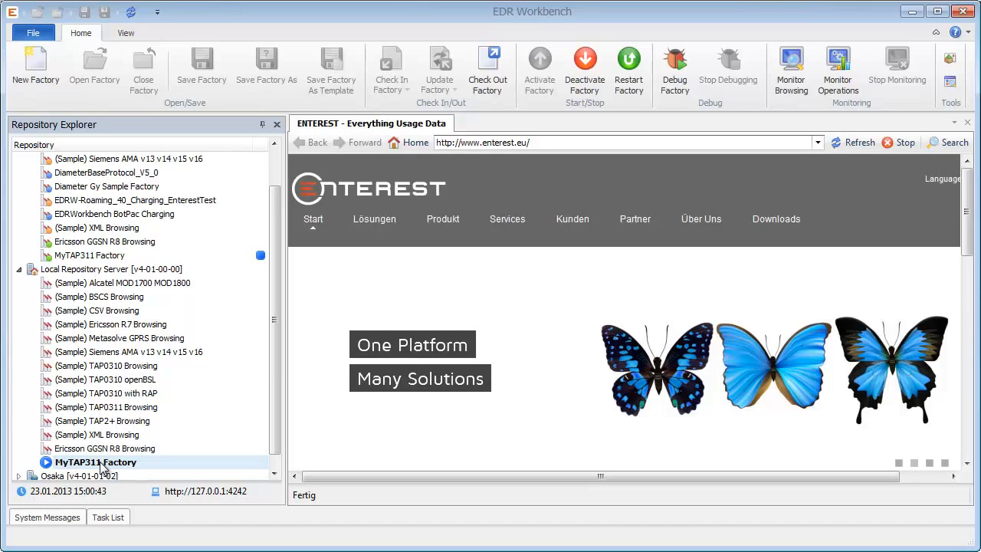
# Step: Start browsing monitoring for the active MyTAP311 Factory and choose TAP3 Input as the new batch's input bot
pyautogui.rightClick(59, 464)
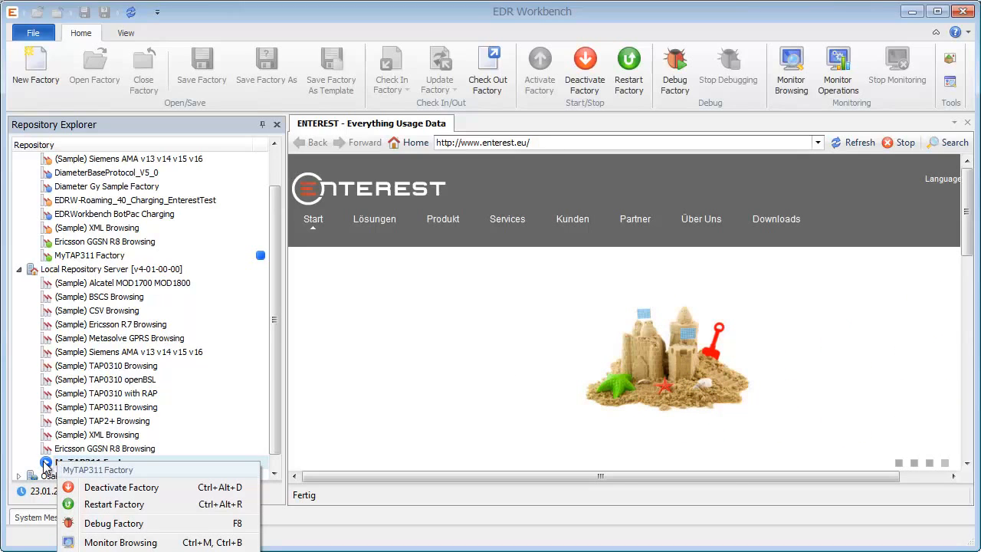
pyautogui.click(93, 543)
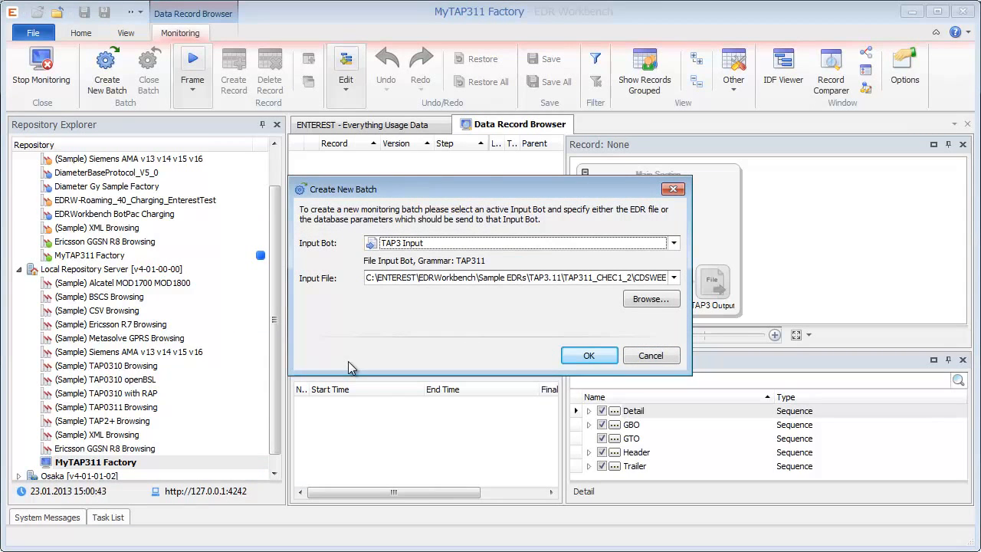
pyautogui.moveTo(381, 193); pyautogui.dragTo(379, 225)
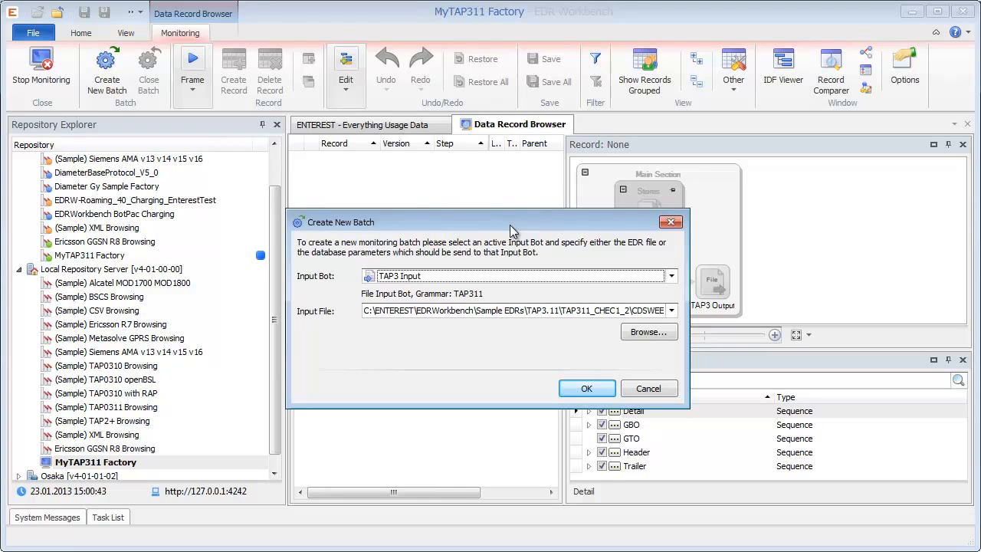
pyautogui.moveTo(509, 224); pyautogui.dragTo(534, 230)
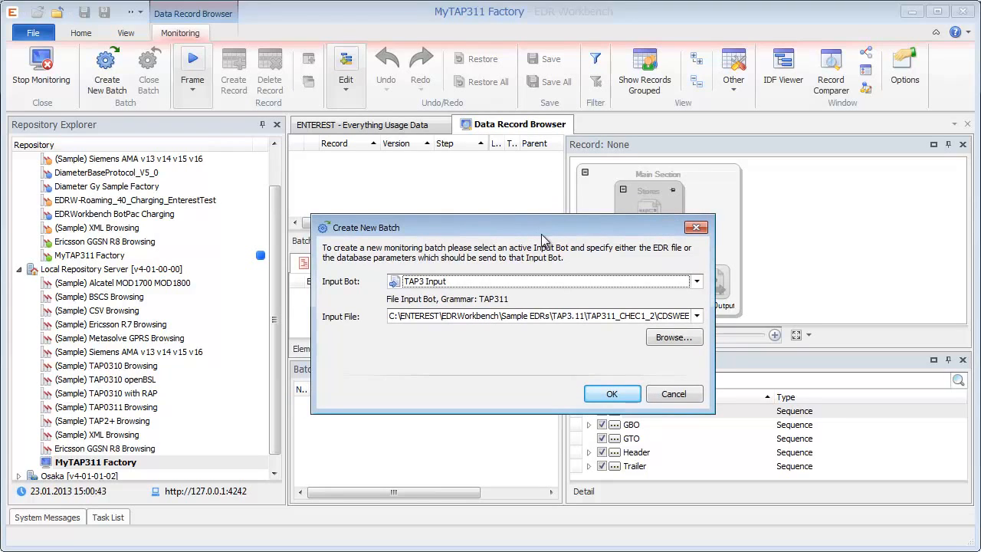
pyautogui.click(527, 282)
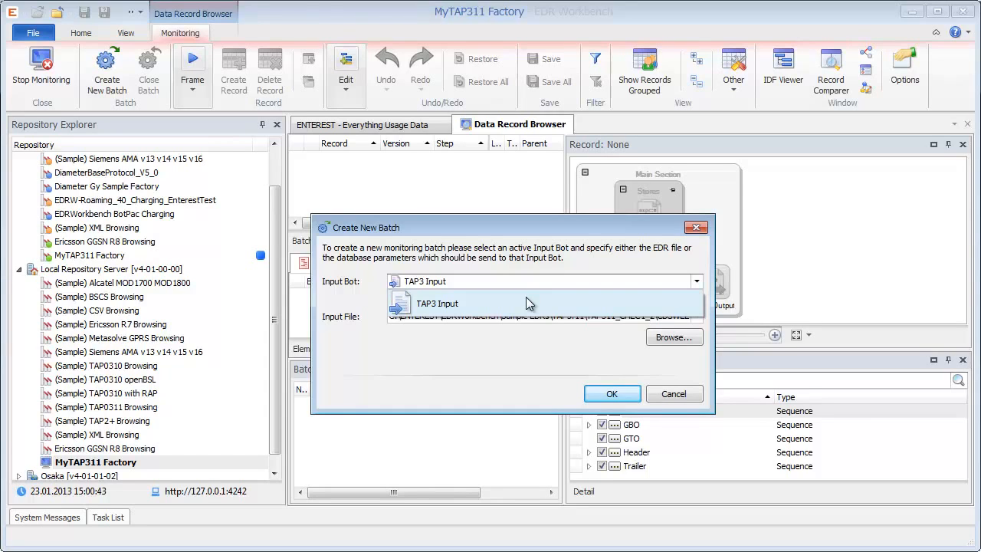
pyautogui.click(432, 307)
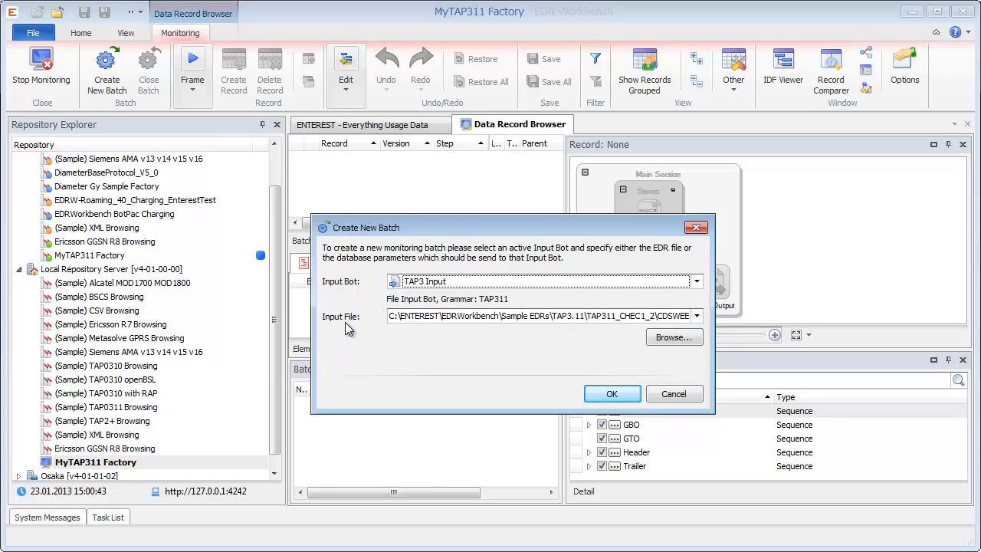
# Step: Create the monitoring batch with the input file CDESPTECHEC112476 from the TAP3.11 subfolder TAP311_CHEC1_1
pyautogui.click(693, 339)
pyautogui.click(706, 360)
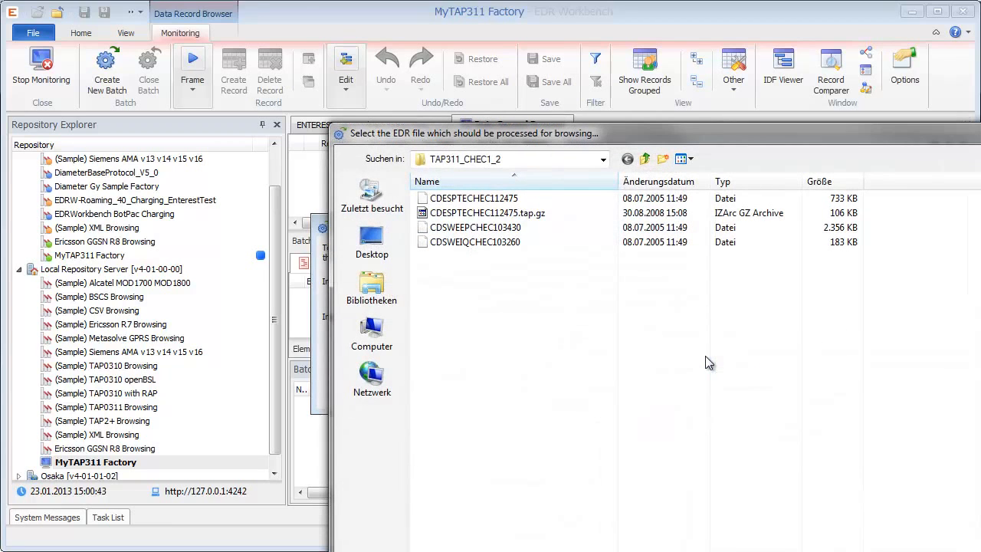
pyautogui.click(645, 160)
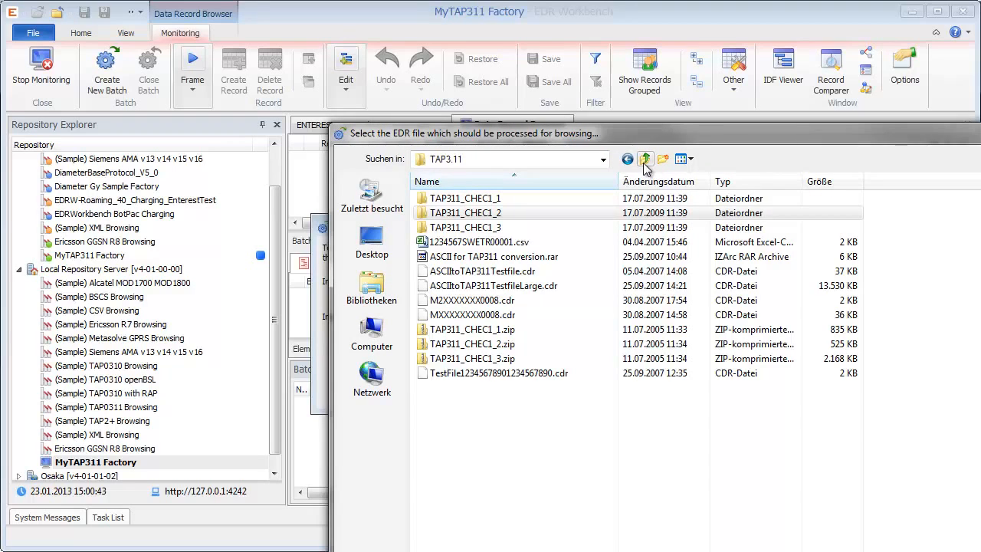
pyautogui.doubleClick(448, 199)
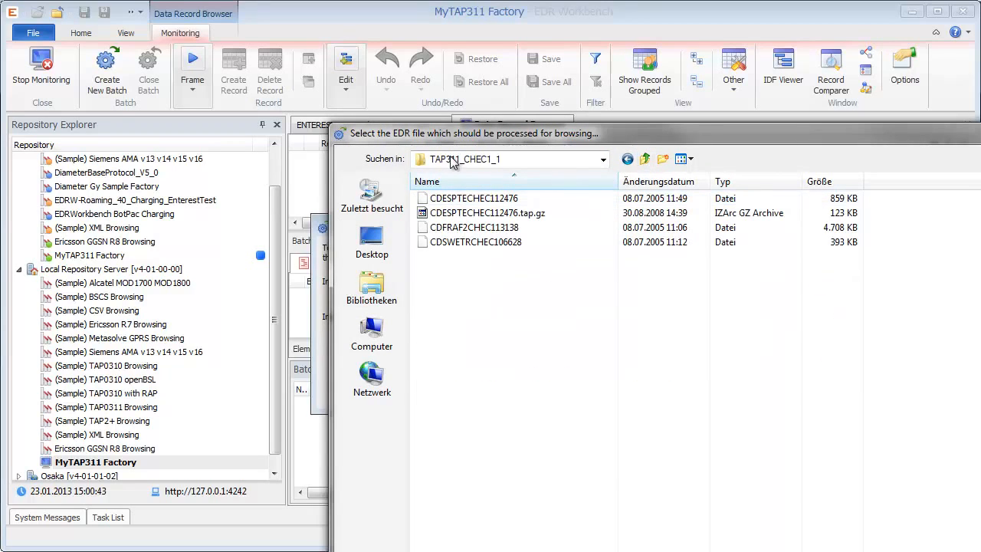
pyautogui.click(479, 201)
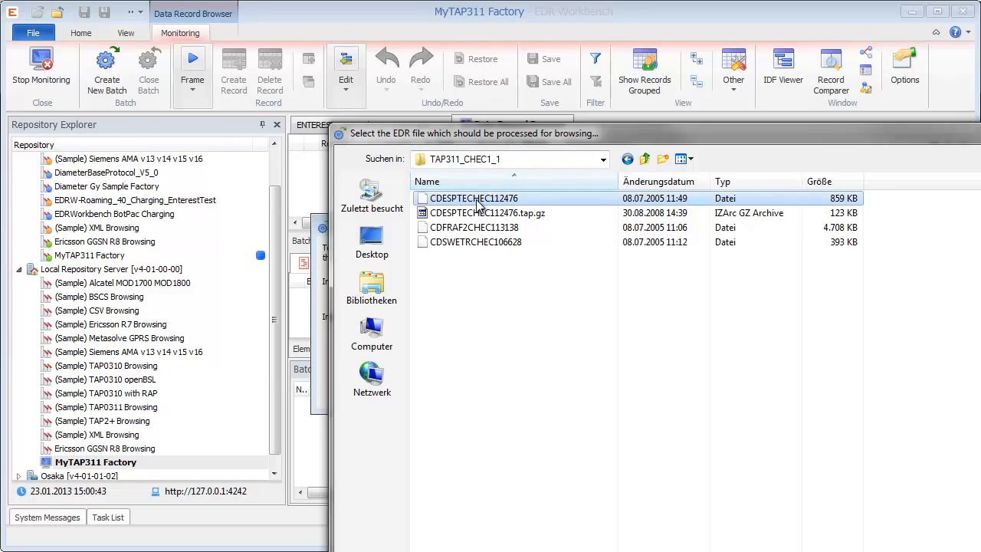
pyautogui.doubleClick(479, 200)
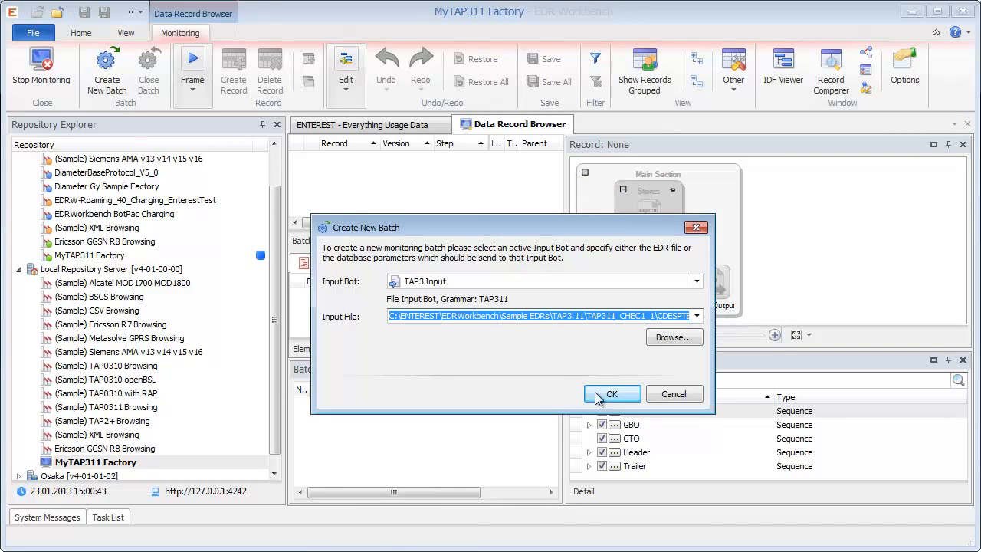
pyautogui.click(604, 394)
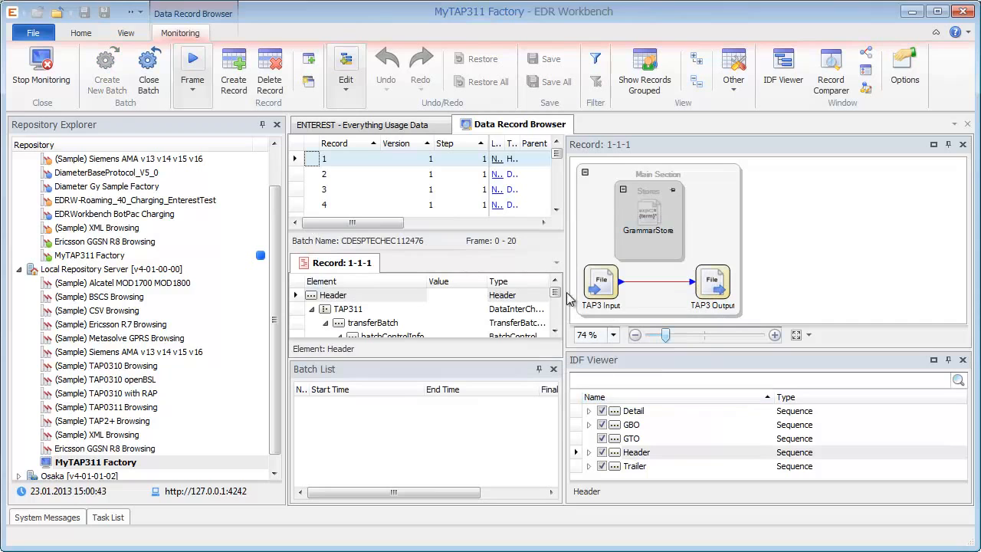
# Step: Auto-hide the Repository Explorer and shrink the Batch List to enlarge the record list and the record details
pyautogui.click(276, 125)
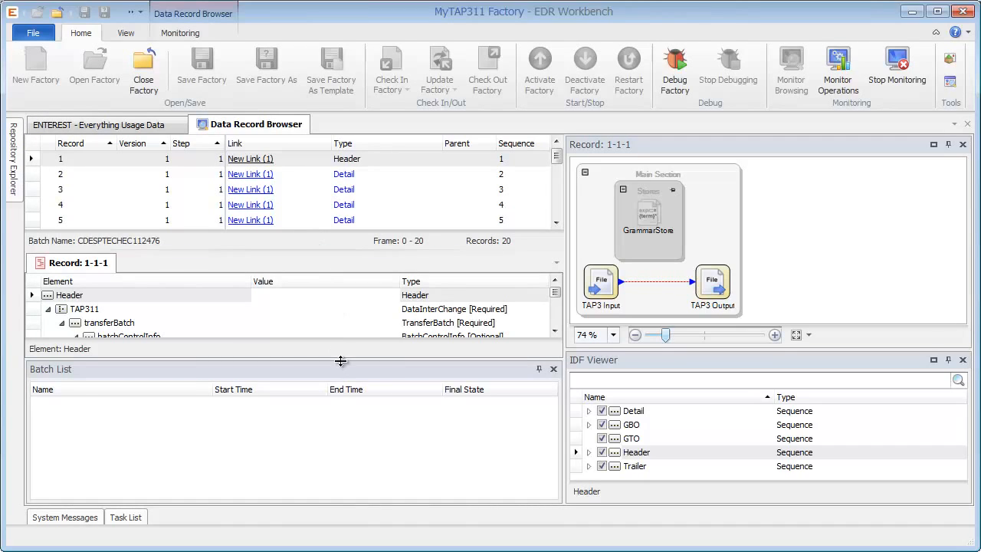
pyautogui.moveTo(342, 363); pyautogui.dragTo(332, 475)
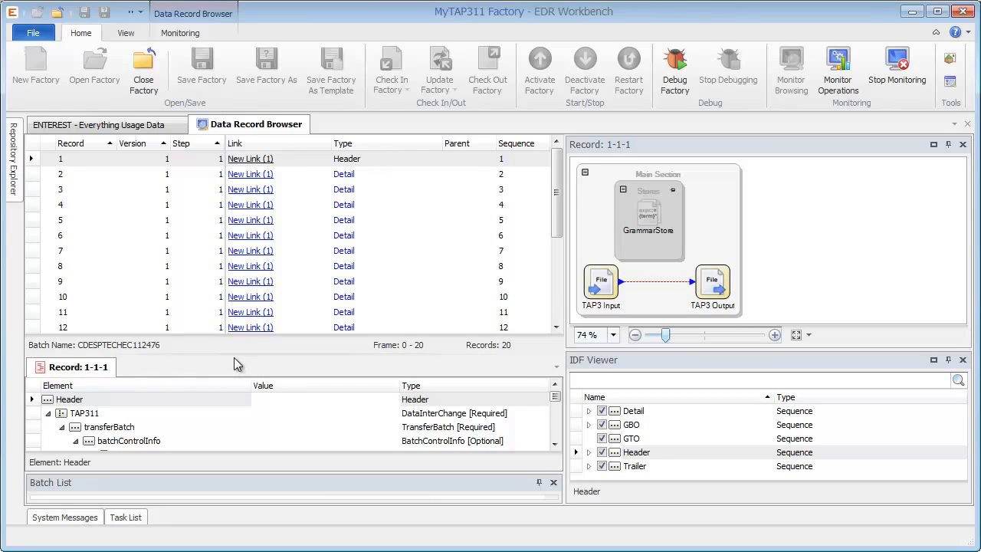
pyautogui.moveTo(234, 355); pyautogui.dragTo(239, 283)
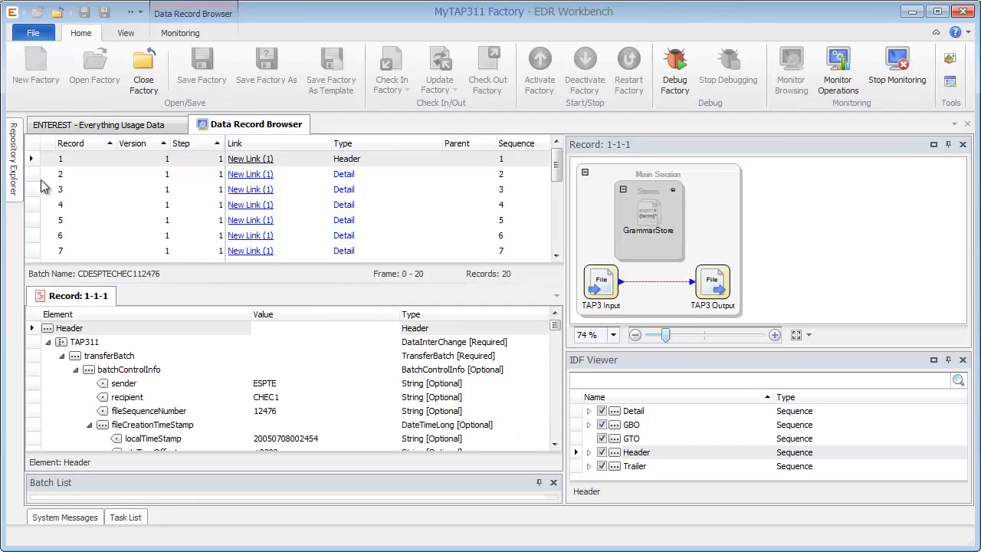
# Step: View the details of records 1 to 7 in the record list one after another
pyautogui.click(37, 162)
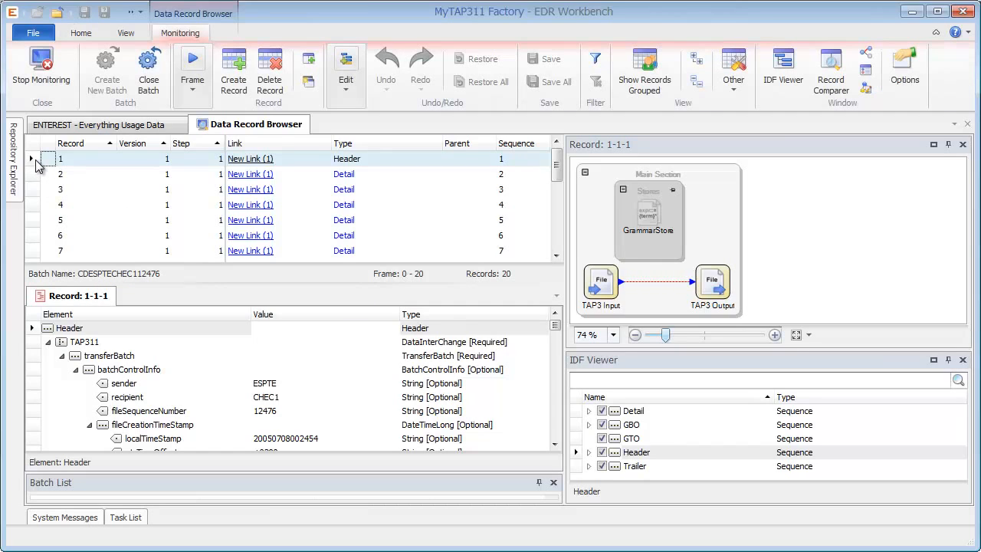
pyautogui.click(36, 173)
pyautogui.click(34, 189)
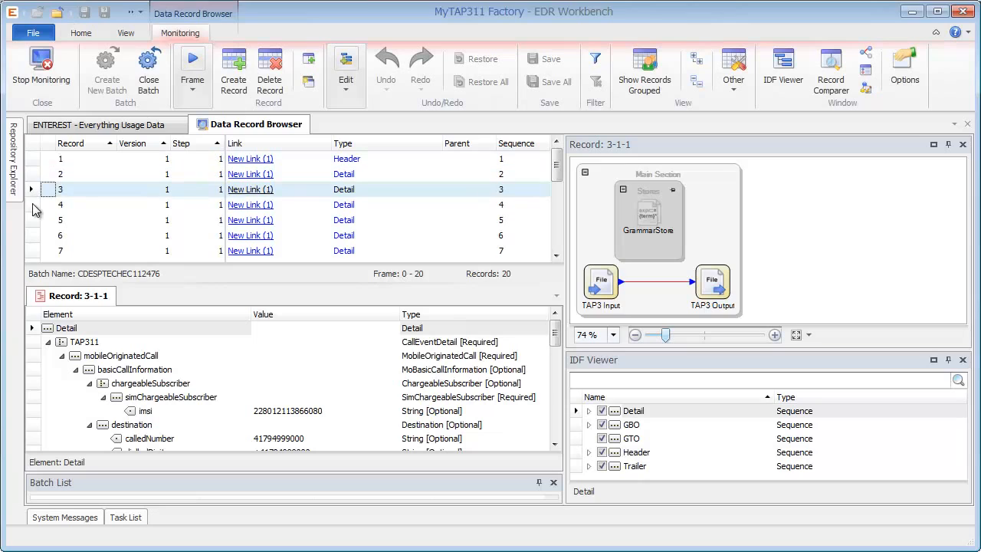
pyautogui.click(34, 206)
pyautogui.click(36, 221)
pyautogui.click(35, 236)
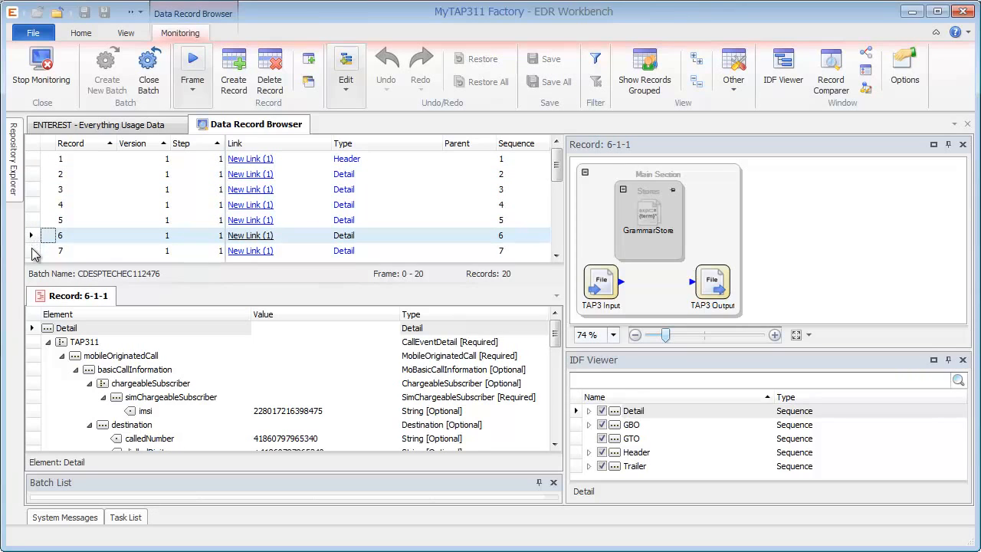
pyautogui.click(33, 251)
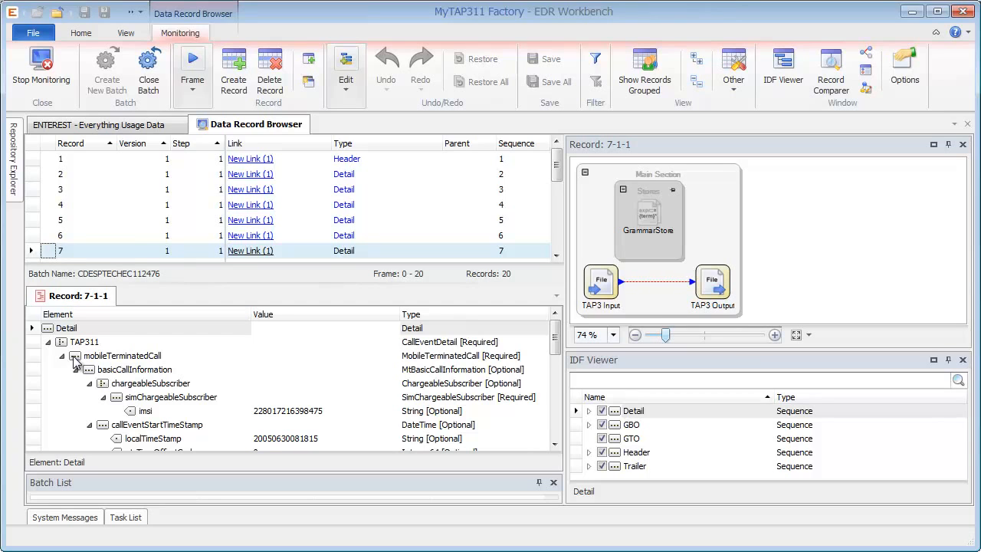
# Step: Follow record 7's elements from TAP311 through mobileTerminatedCall, basicCallInformation and chargeableSubscriber down to imsi
pyautogui.click(63, 343)
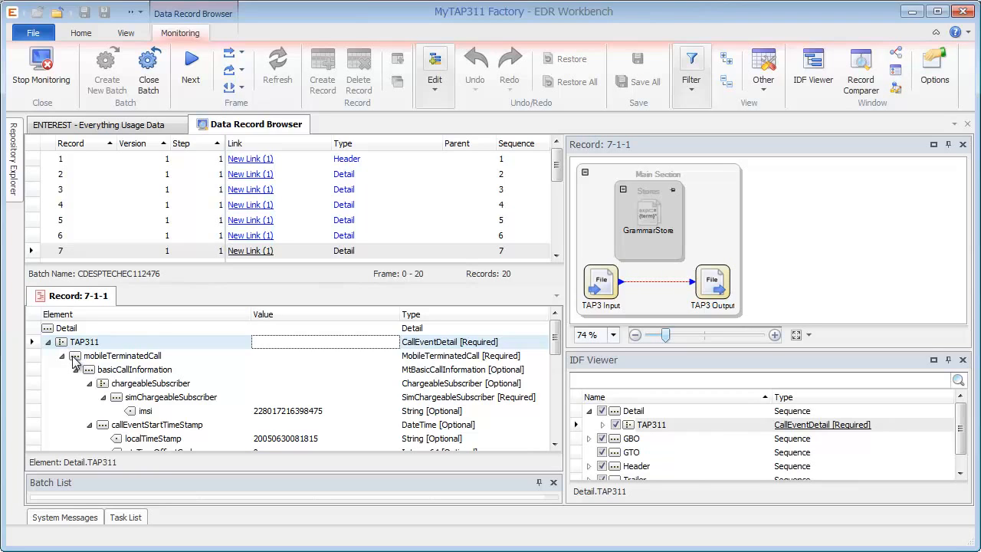
pyautogui.click(74, 357)
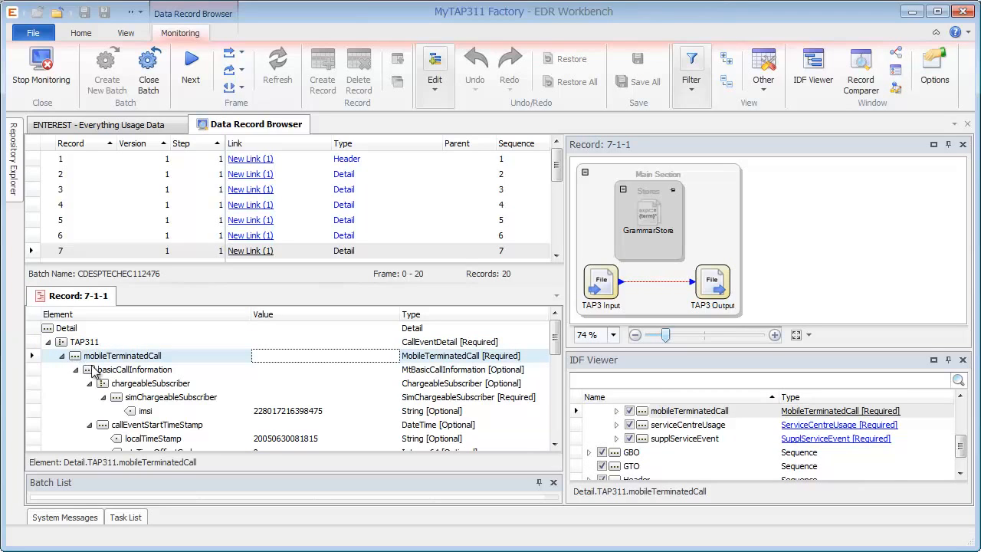
pyautogui.click(93, 370)
pyautogui.click(108, 387)
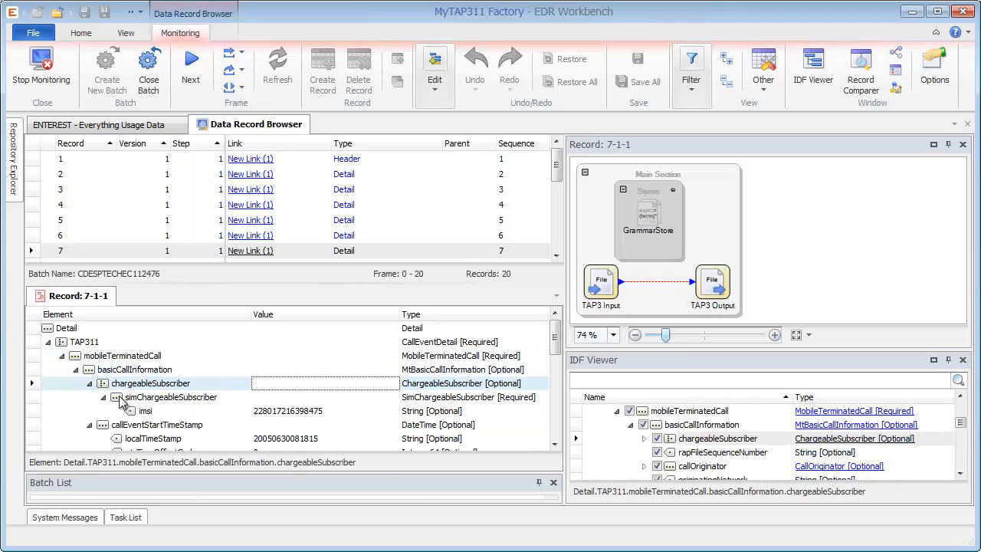
pyautogui.click(129, 399)
pyautogui.click(144, 414)
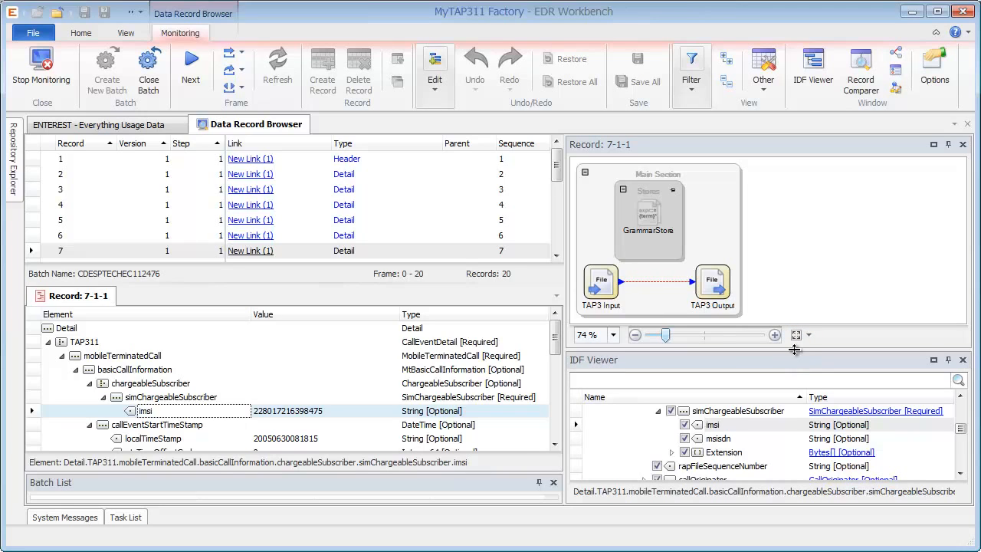
# Step: Enlarge the IDF Viewer and expand minChargeableSubscriber within mobileTerminatedCall's chargeableSubscriber structure
pyautogui.moveTo(793, 344); pyautogui.dragTo(784, 278)
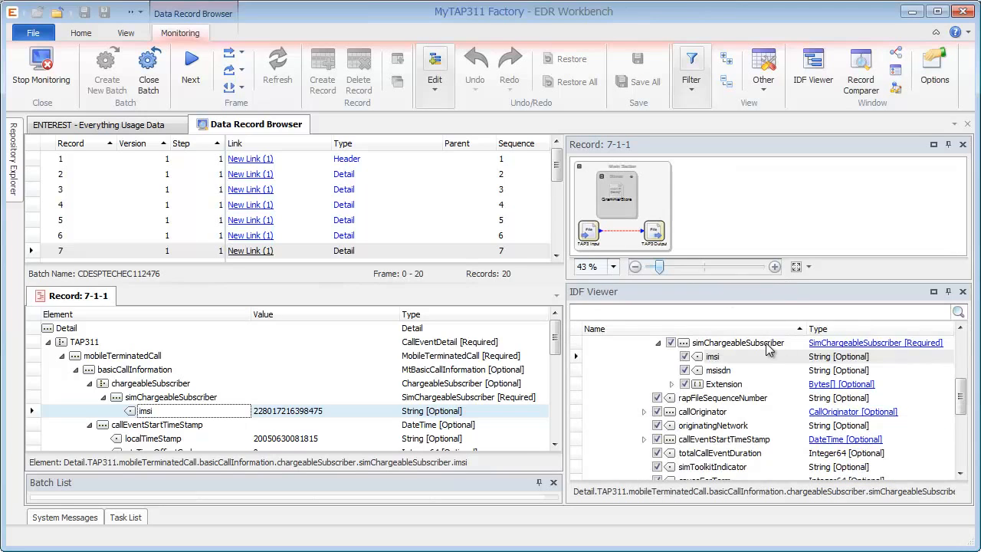
pyautogui.moveTo(962, 389); pyautogui.dragTo(967, 354)
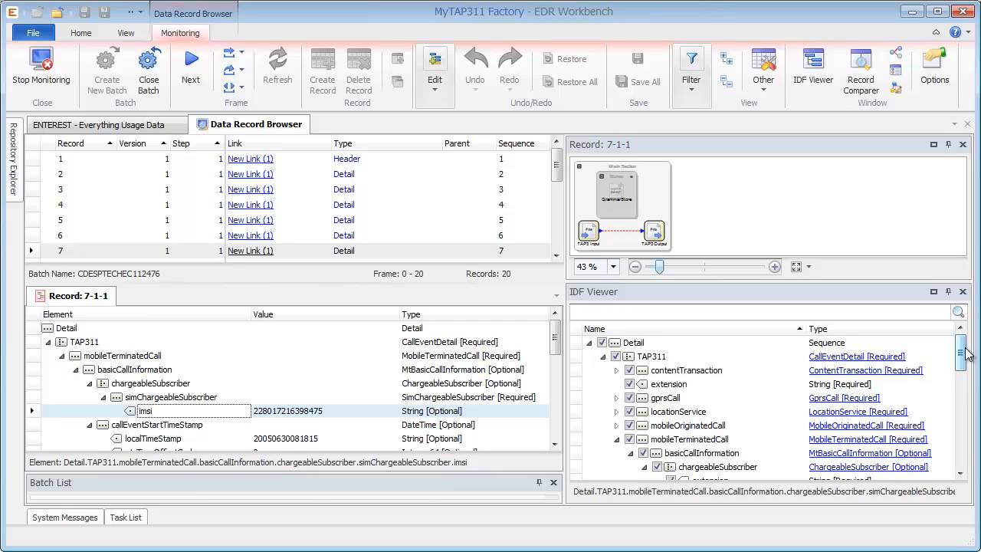
pyautogui.click(616, 439)
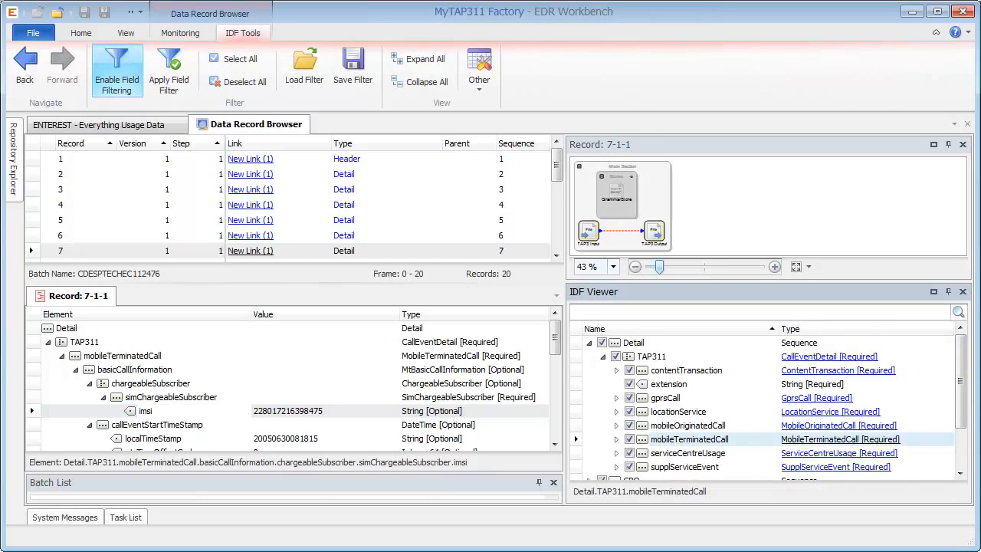
pyautogui.moveTo(959, 397); pyautogui.dragTo(963, 420)
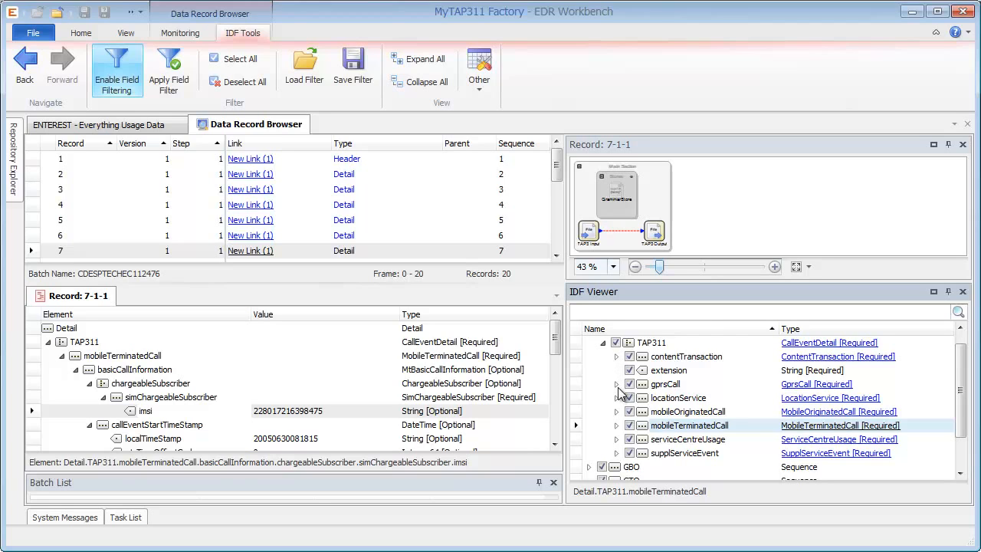
pyautogui.click(618, 427)
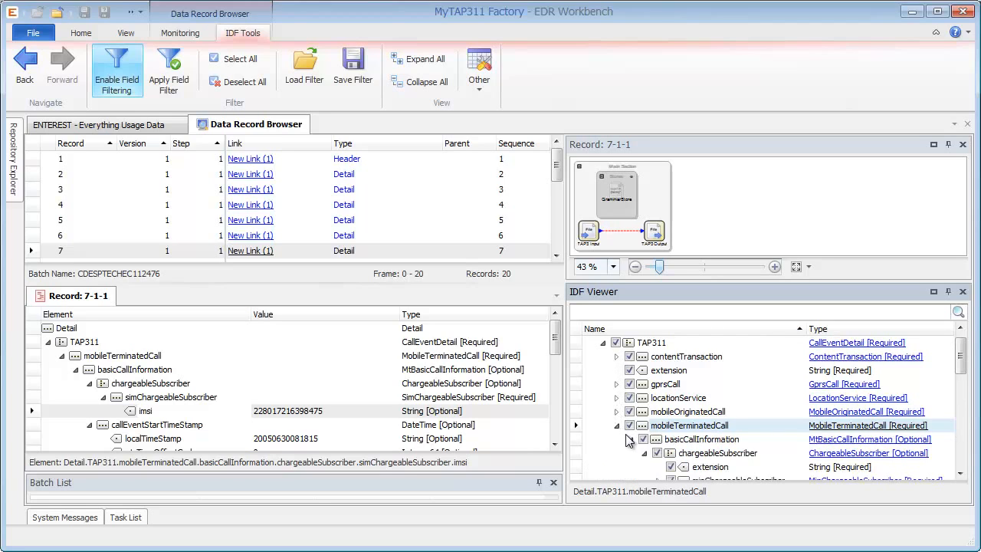
pyautogui.scroll(-1, 632, 443)
pyautogui.click(657, 453)
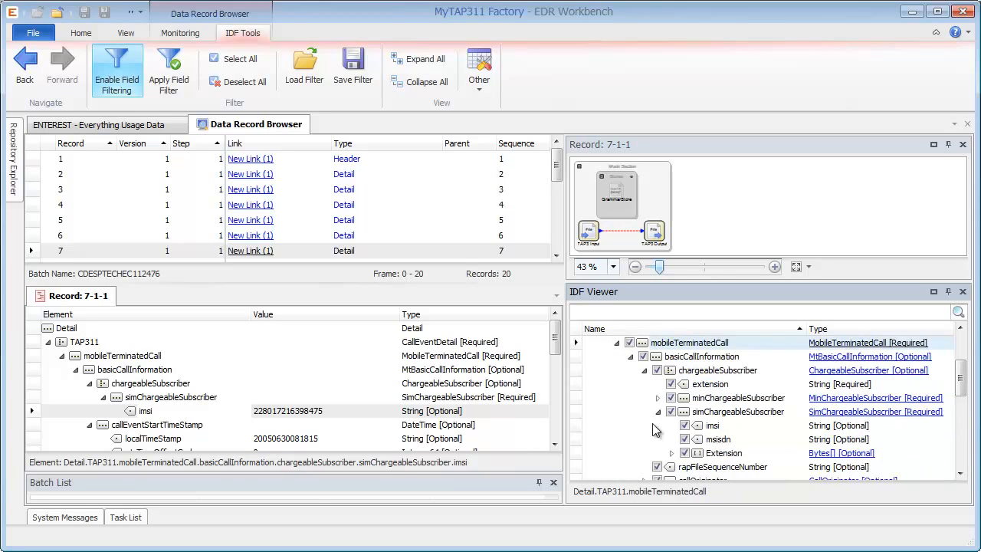
pyautogui.click(657, 398)
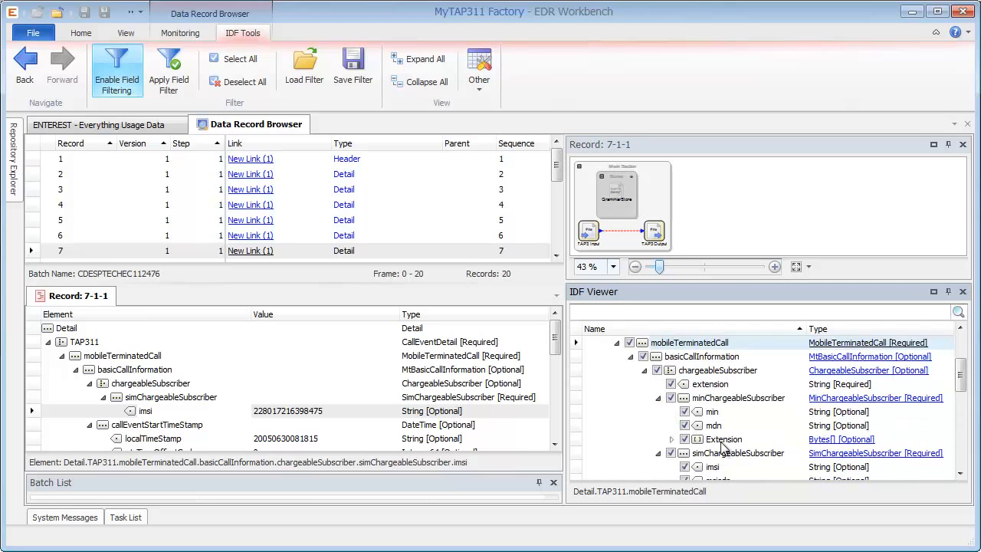
# Step: Look at the fields directly under mobileOriginatedCall in the IDF Viewer, then collapse it again
pyautogui.moveTo(962, 393); pyautogui.dragTo(960, 371)
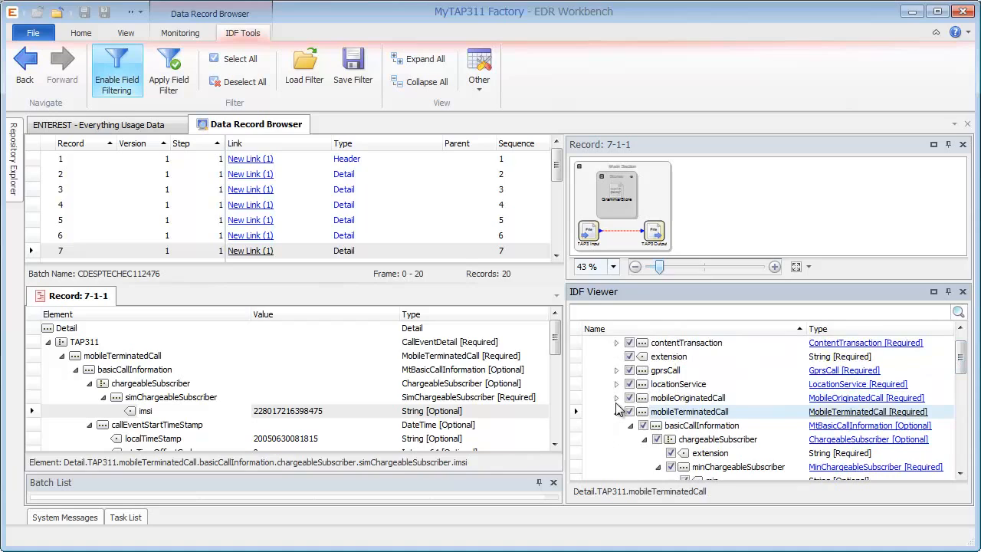
pyautogui.click(616, 398)
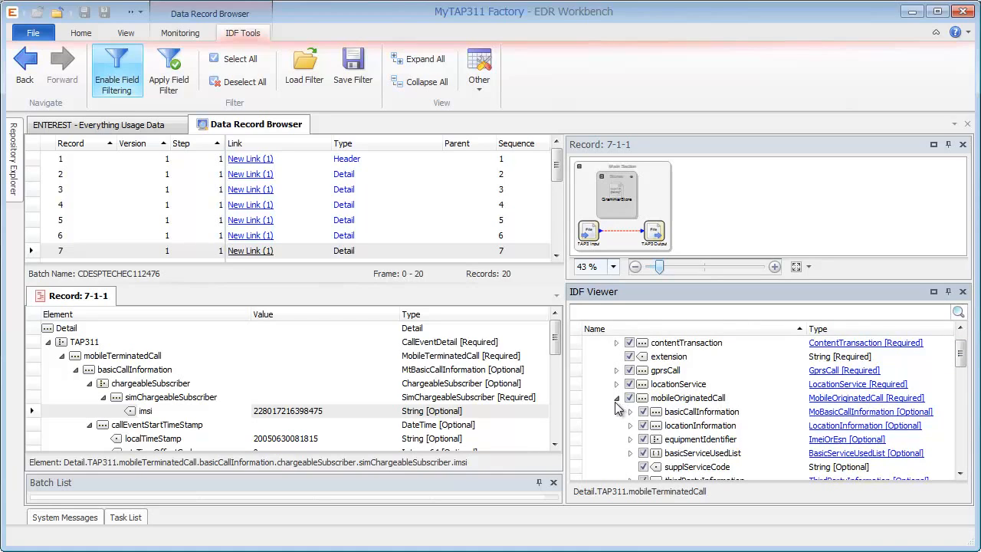
pyautogui.click(616, 398)
pyautogui.click(615, 411)
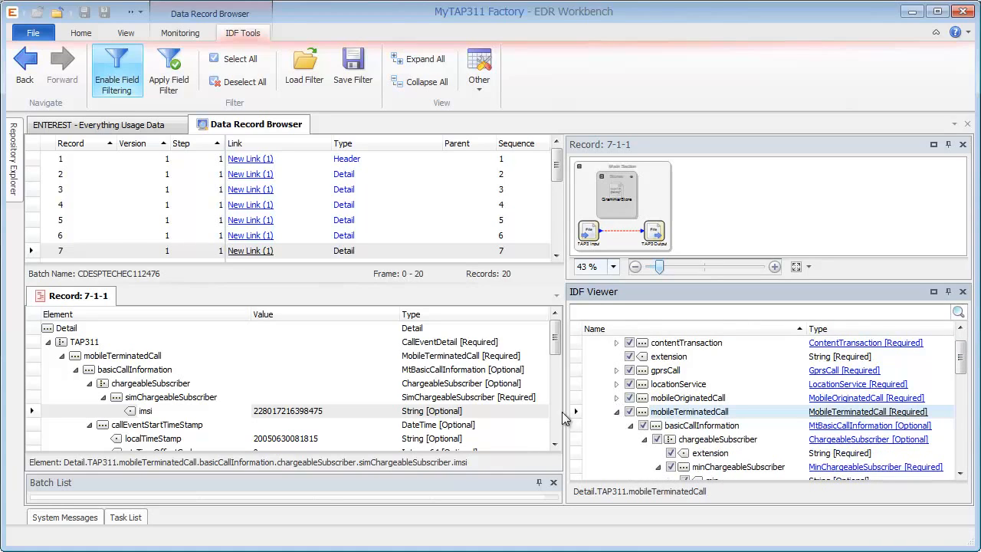
# Step: View records 8 to 10 and examine record 10's call details alongside the IDF structure
pyautogui.scroll(-1, 557, 190)
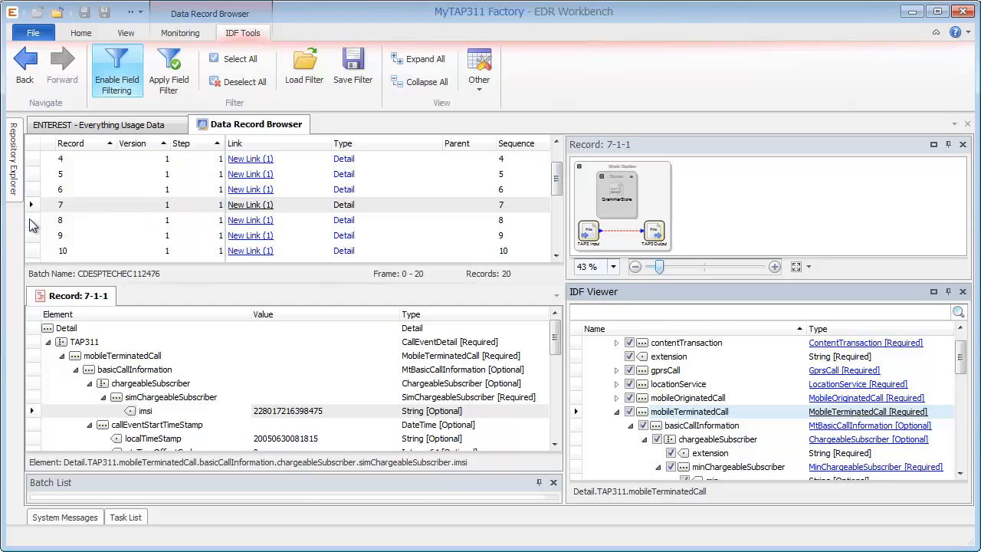
pyautogui.click(31, 227)
pyautogui.click(32, 235)
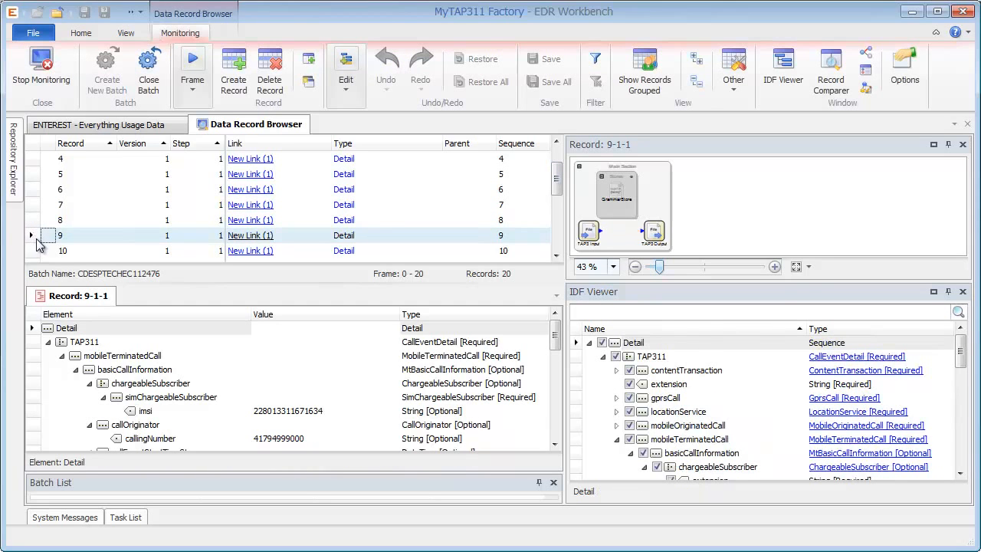
pyautogui.click(39, 250)
pyautogui.scroll(-2, 35, 251)
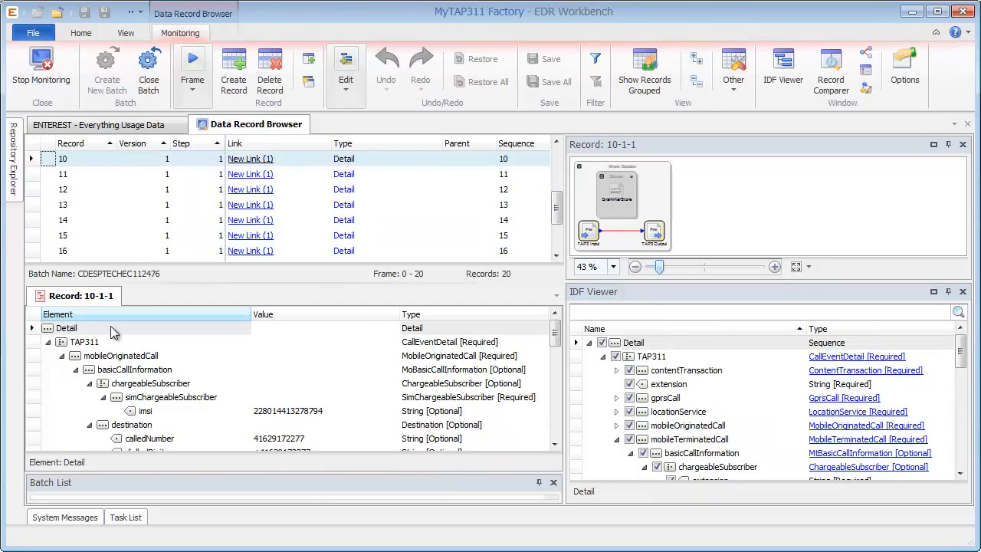
pyautogui.moveTo(560, 337); pyautogui.dragTo(553, 360)
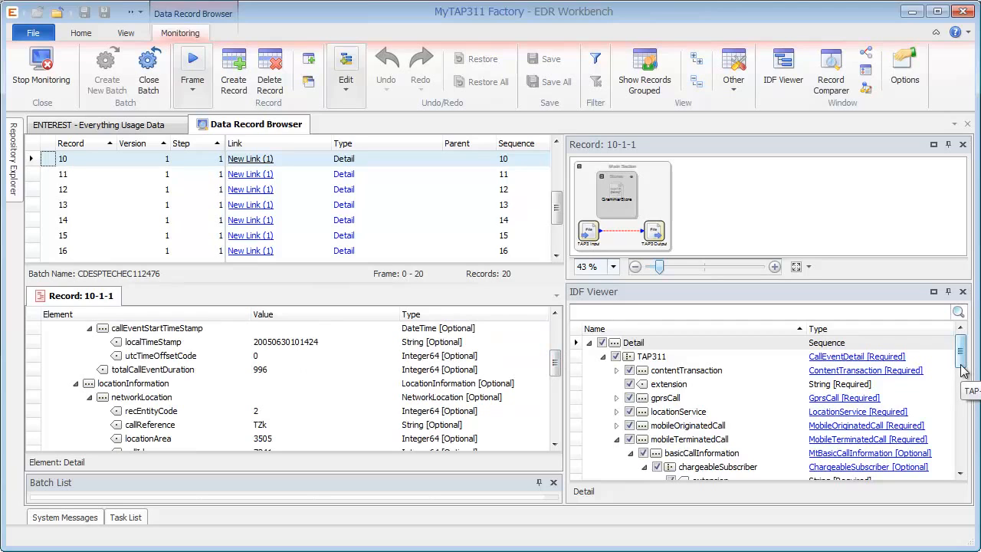
pyautogui.moveTo(960, 360); pyautogui.dragTo(960, 359)
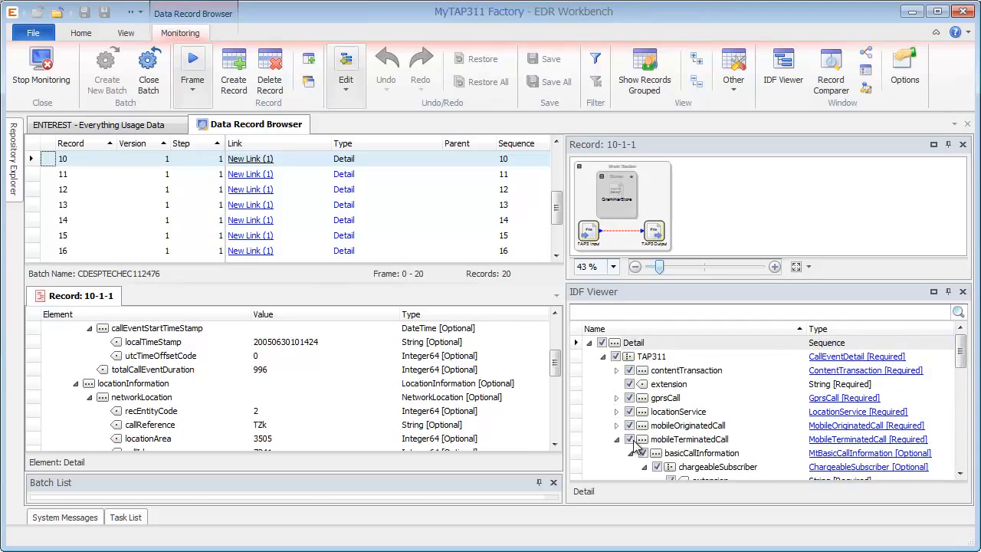
pyautogui.moveTo(555, 363); pyautogui.dragTo(557, 338)
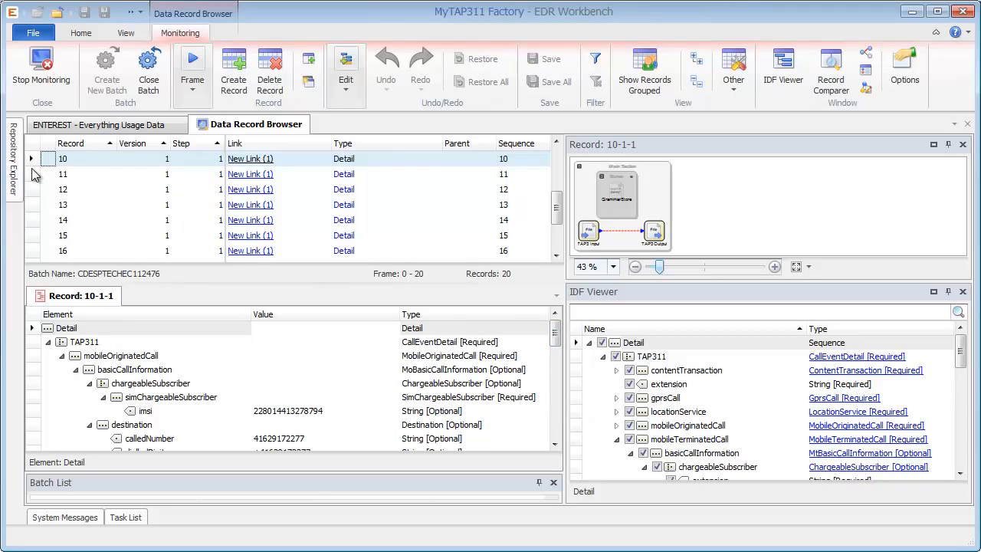
# Step: Open record 11 and filter its mobileTerminatedCall fields to show only imsi under simChargeableSubscriber
pyautogui.click(35, 175)
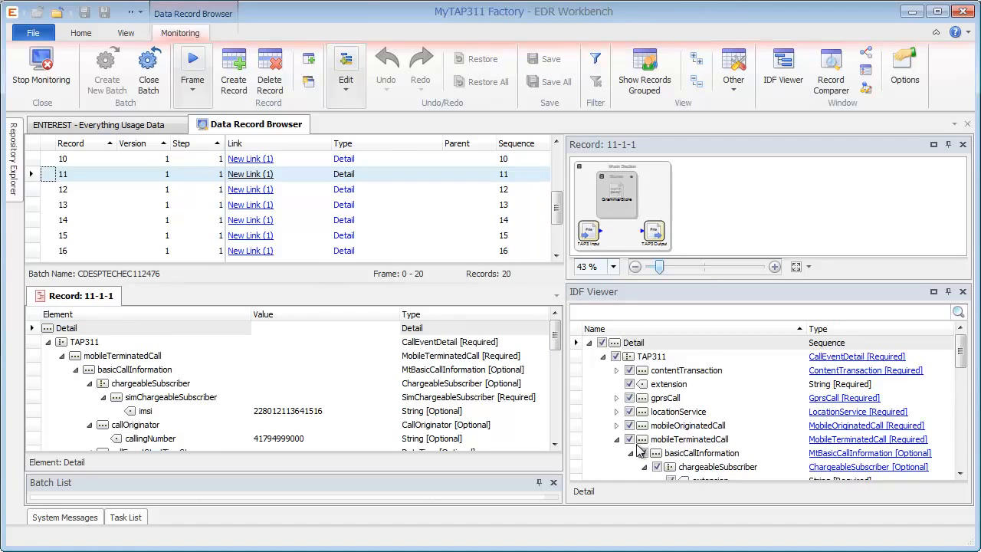
pyautogui.scroll(-1, 967, 363)
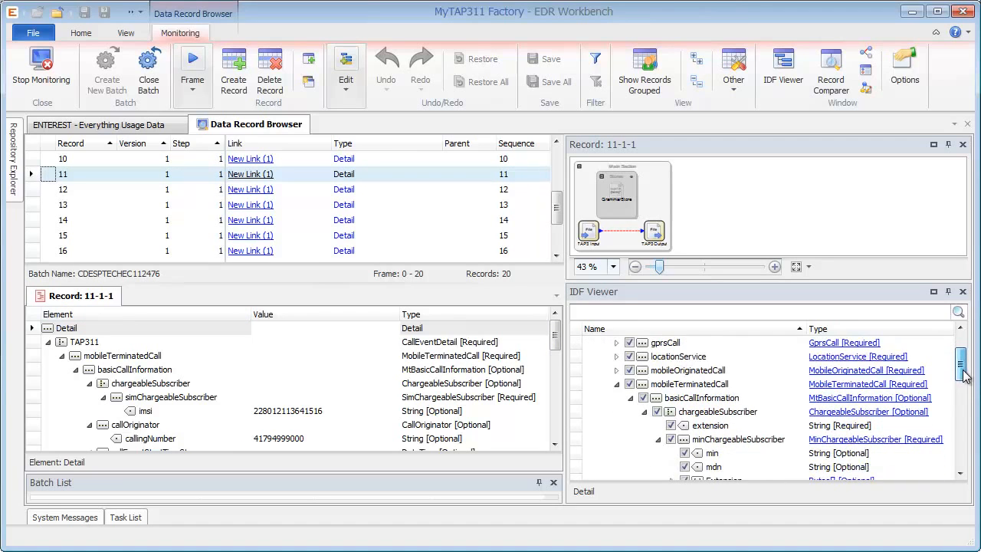
pyautogui.click(628, 384)
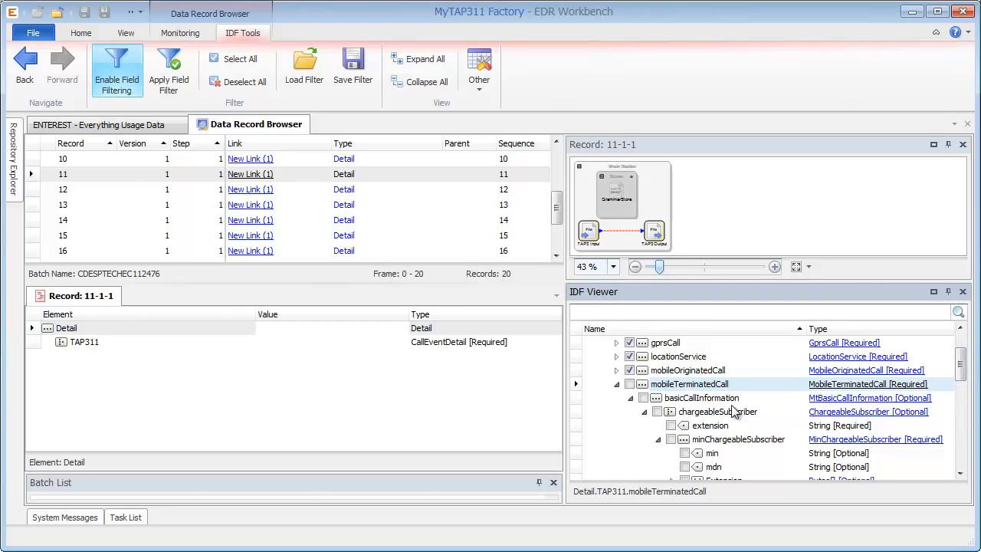
pyautogui.moveTo(962, 372); pyautogui.dragTo(962, 390)
pyautogui.click(686, 426)
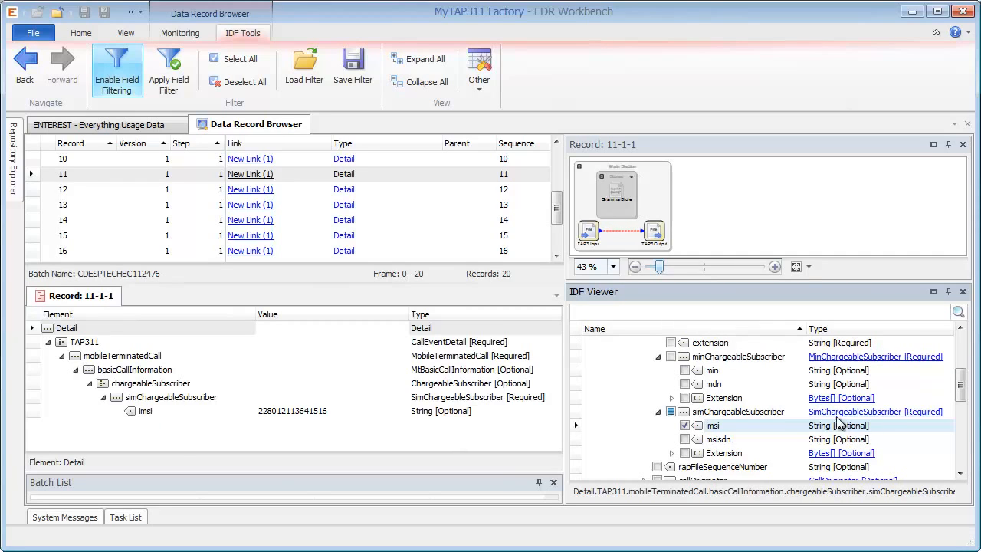
pyautogui.scroll(2, 959, 379)
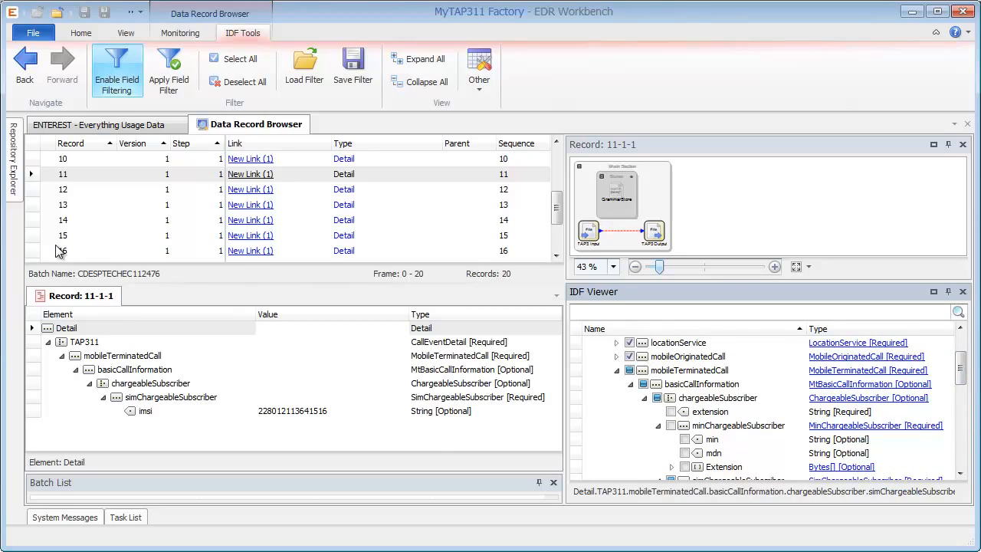
# Step: Open record 10 and examine its mobileOriginatedCall fields with the field filter in effect
pyautogui.click(42, 160)
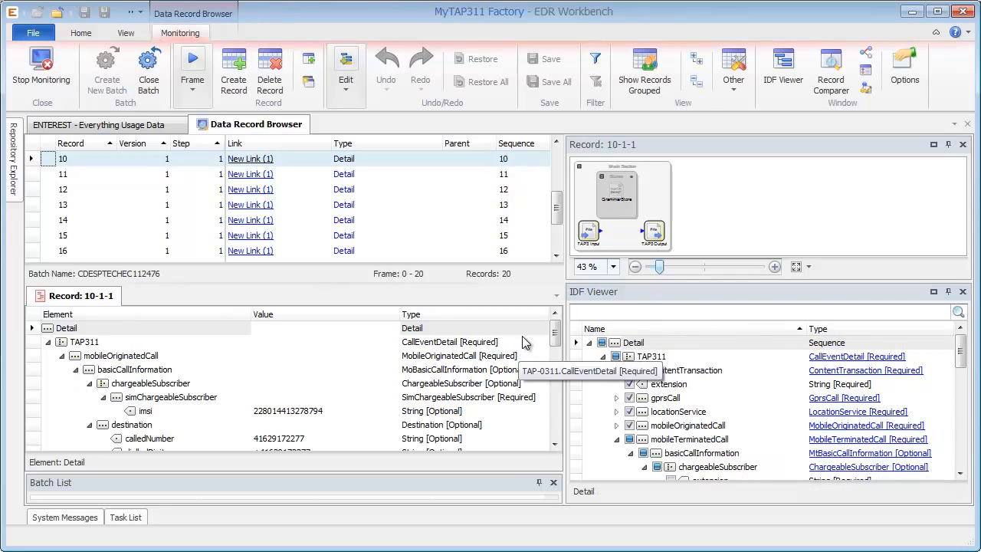
pyautogui.moveTo(554, 334)
pyautogui.mouseDown()
pyautogui.moveTo(561, 364)
pyautogui.moveTo(565, 336)
pyautogui.mouseUp()
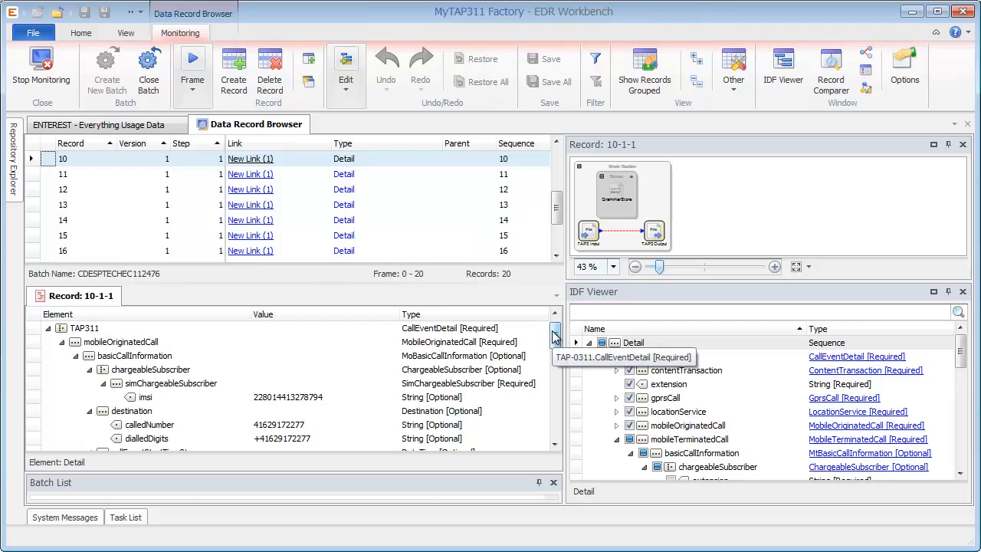
pyautogui.scroll(-1, 555, 335)
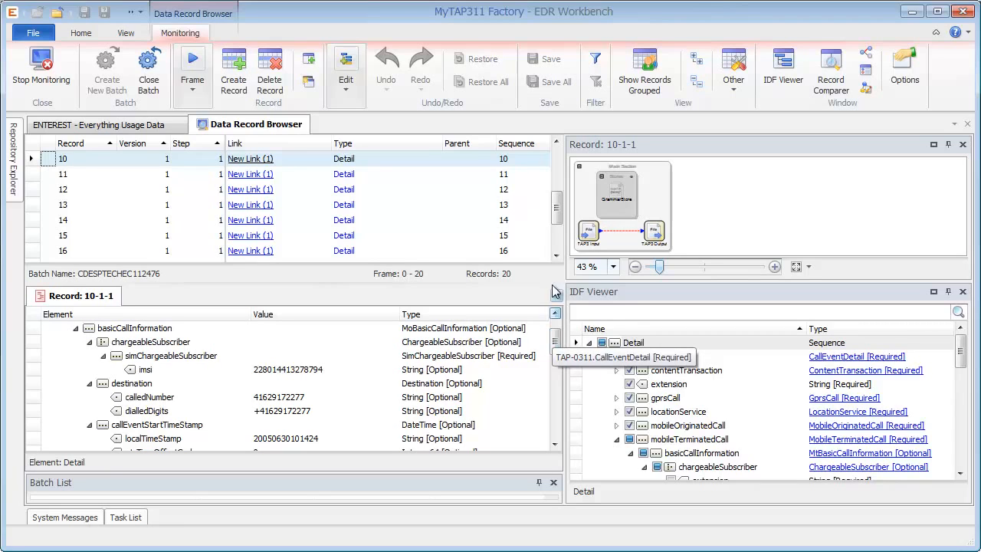
# Step: Open record 2 and select the value of its imsi element under simChargeableSubscriber
pyautogui.moveTo(560, 207); pyautogui.dragTo(558, 169)
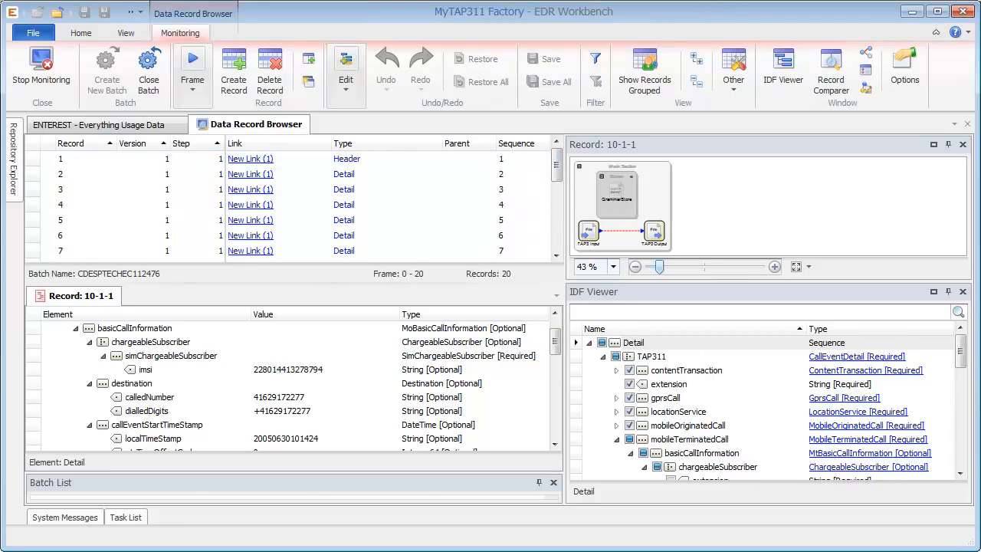
pyautogui.click(32, 176)
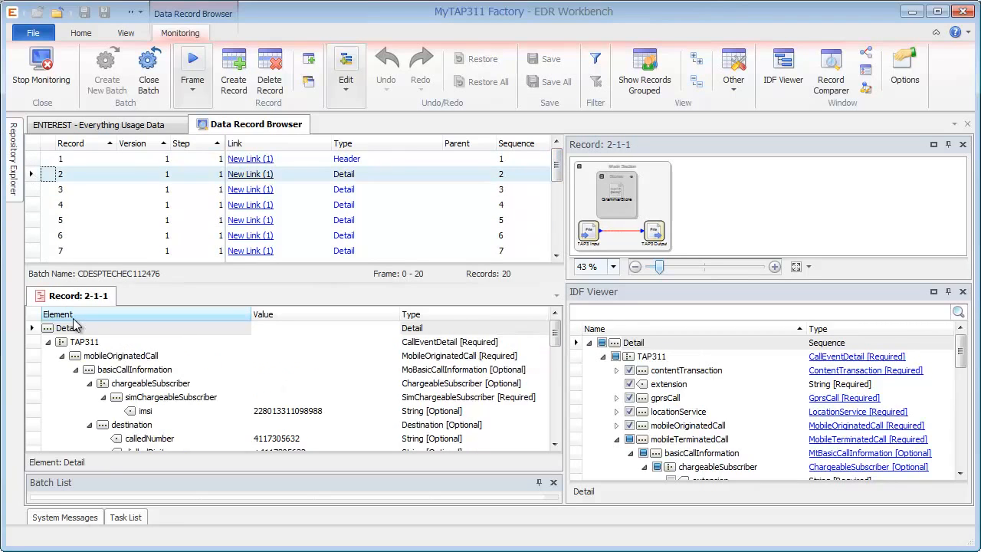
pyautogui.click(268, 414)
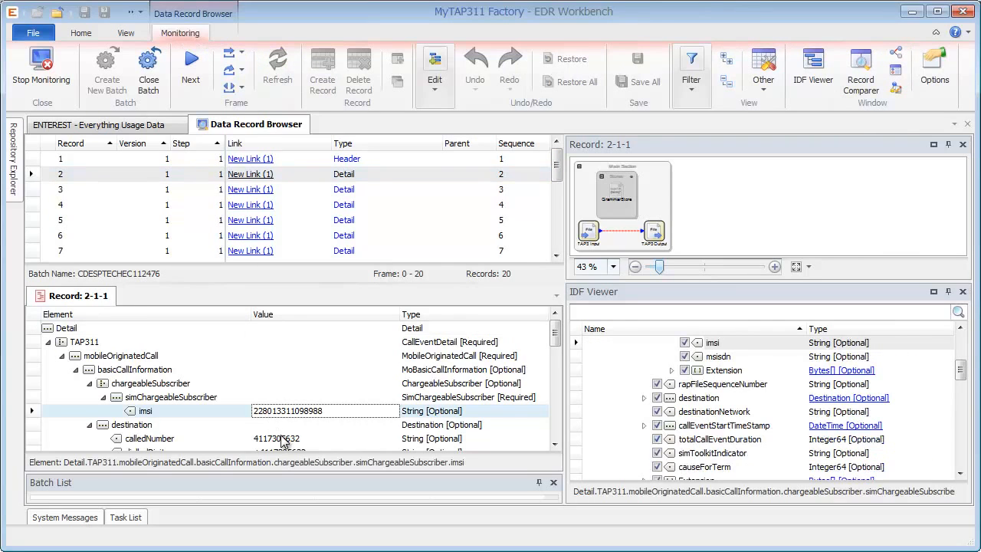
# Step: Replace the calledNumber value under destination in record 2 with another phone number and save the edited record
pyautogui.click(281, 439)
pyautogui.doubleClick(310, 439)
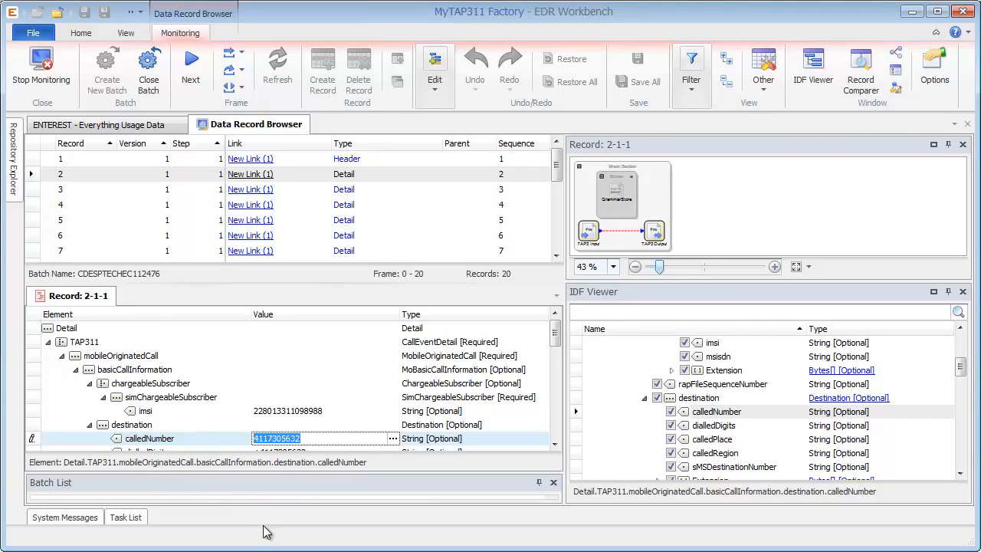
pyautogui.write('0')
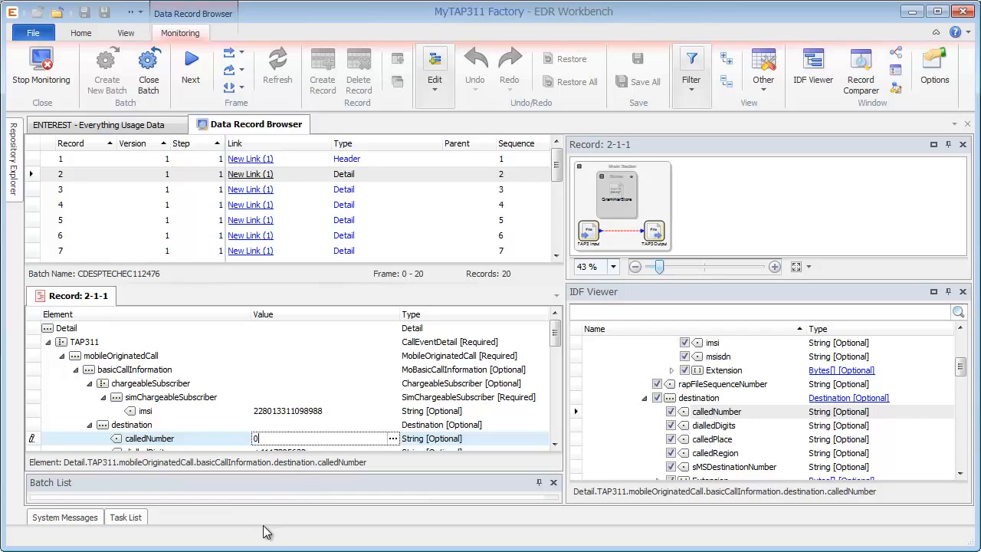
pyautogui.write('1')
pyautogui.press('BackSpace')
pyautogui.press('BackSpace')
pyautogui.write('4')
pyautogui.press('Return')
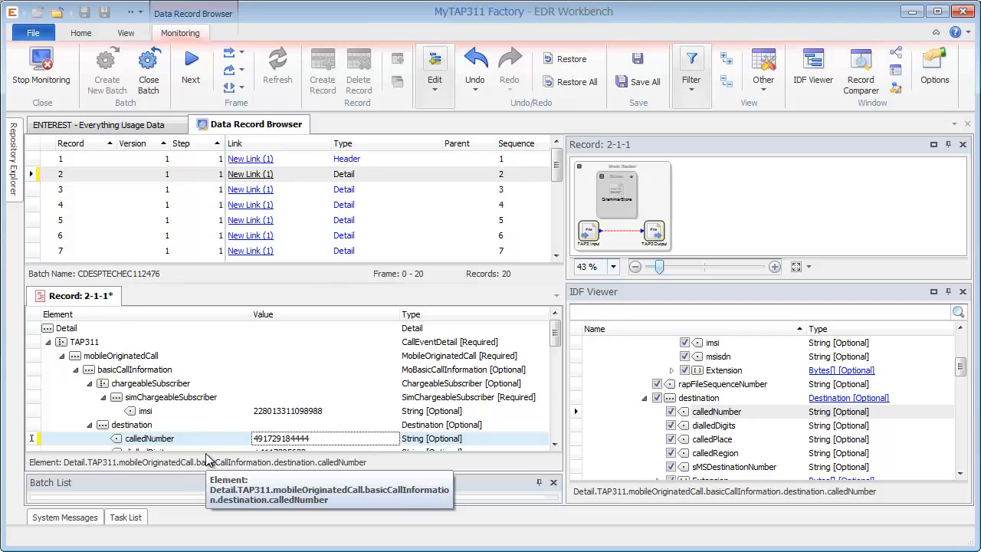
pyautogui.press('Down')
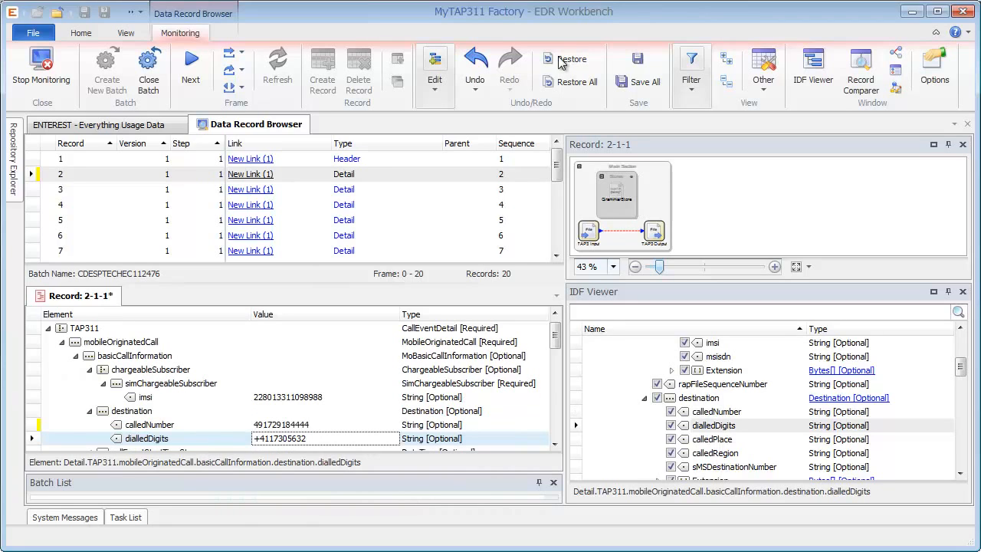
pyautogui.click(646, 60)
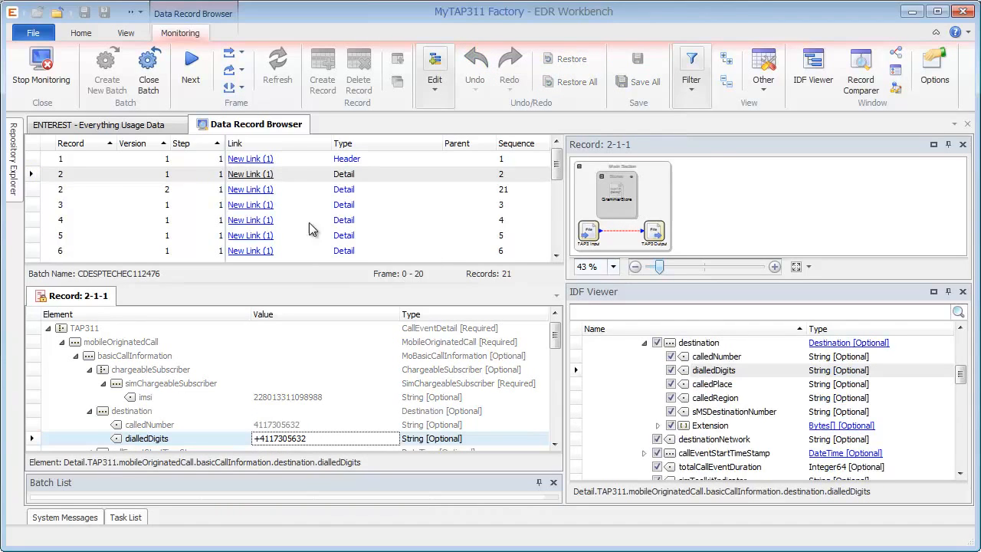
# Step: Compare the calledNumber value between version 1 and version 2 of record 2
pyautogui.click(32, 174)
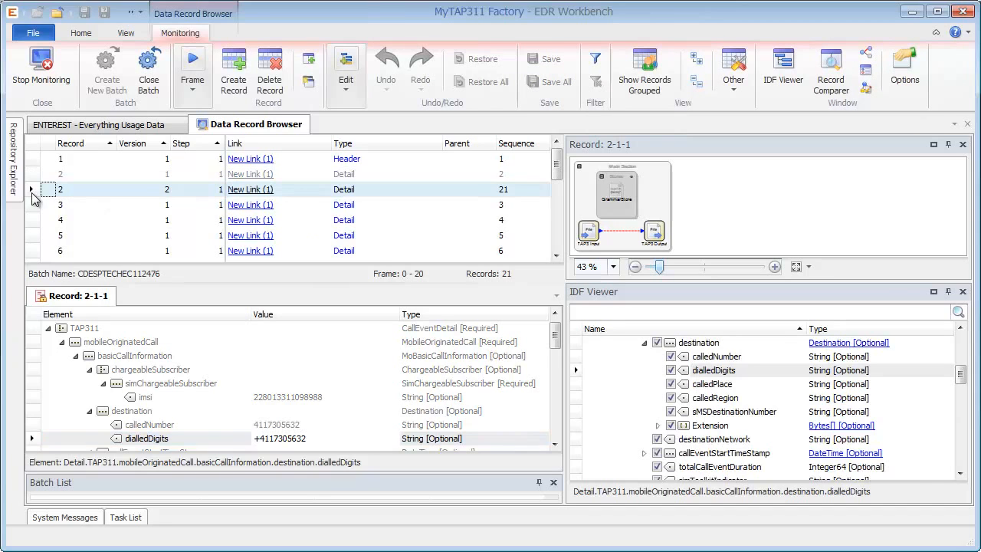
pyautogui.click(32, 189)
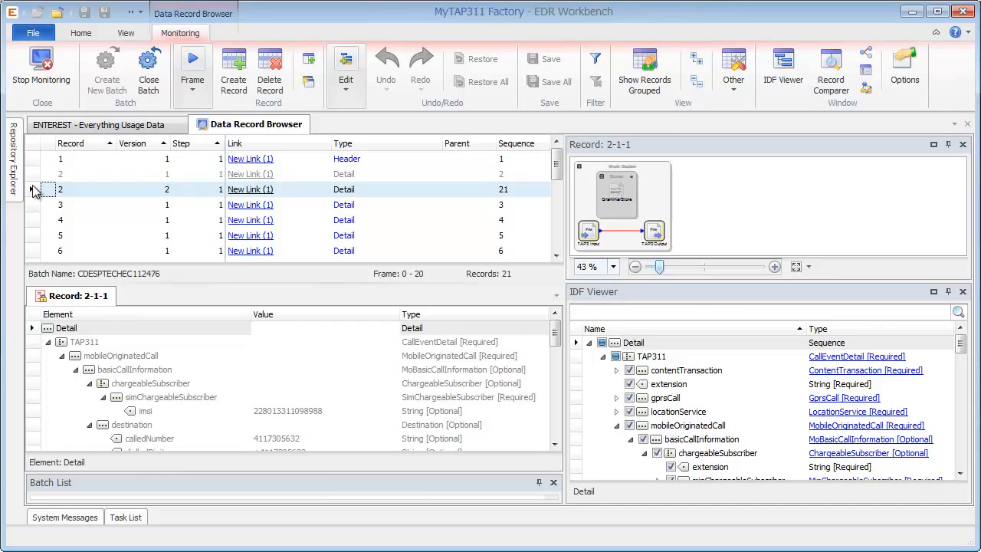
pyautogui.click(32, 174)
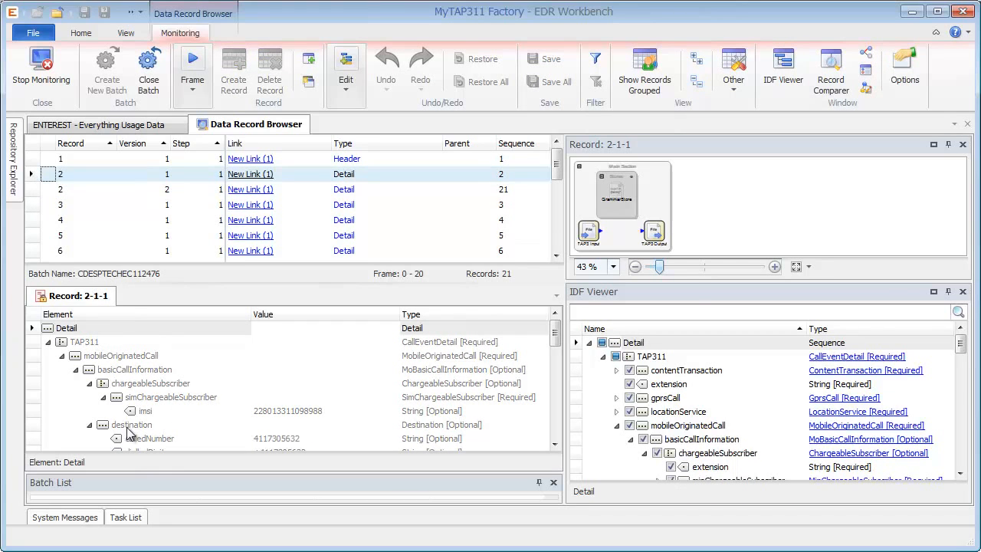
pyautogui.click(265, 441)
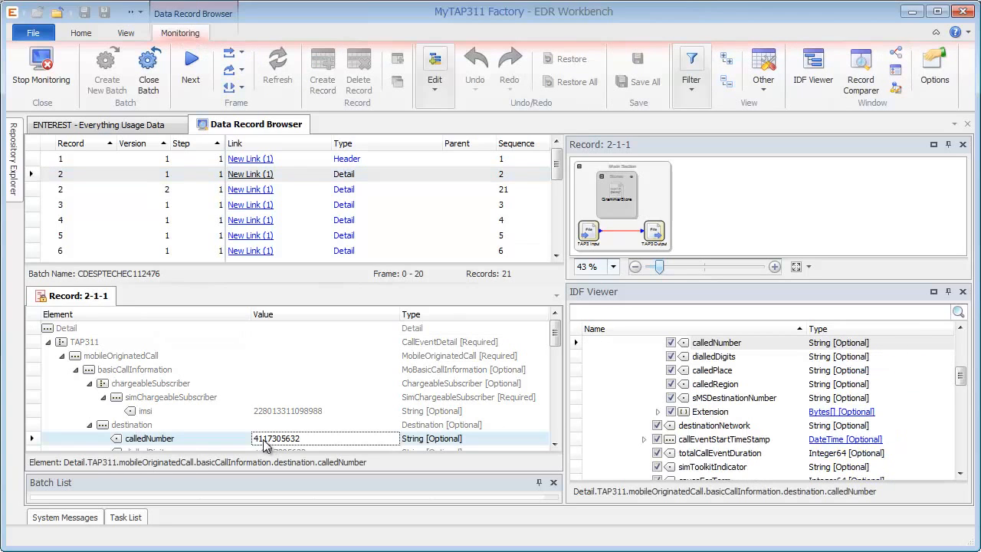
pyautogui.click(32, 189)
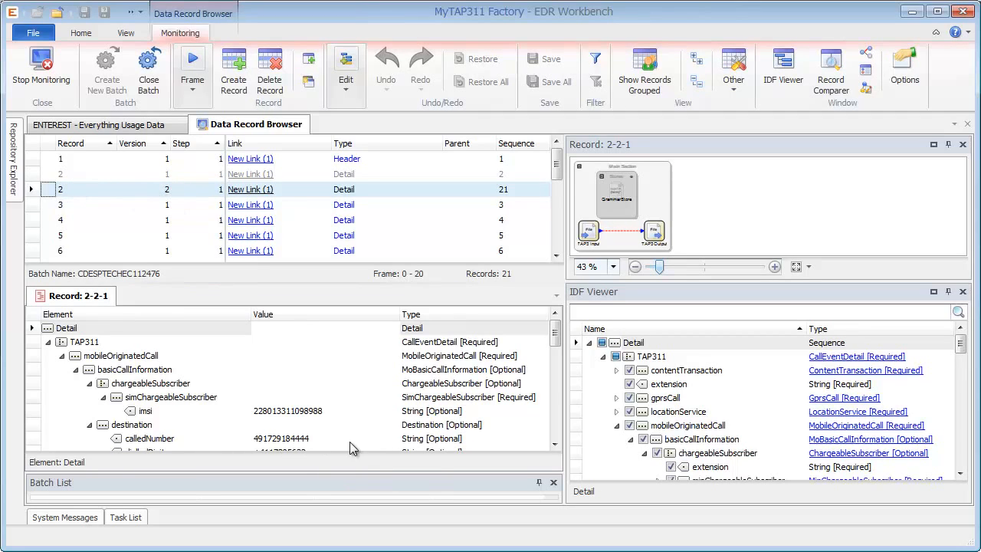
pyautogui.click(117, 440)
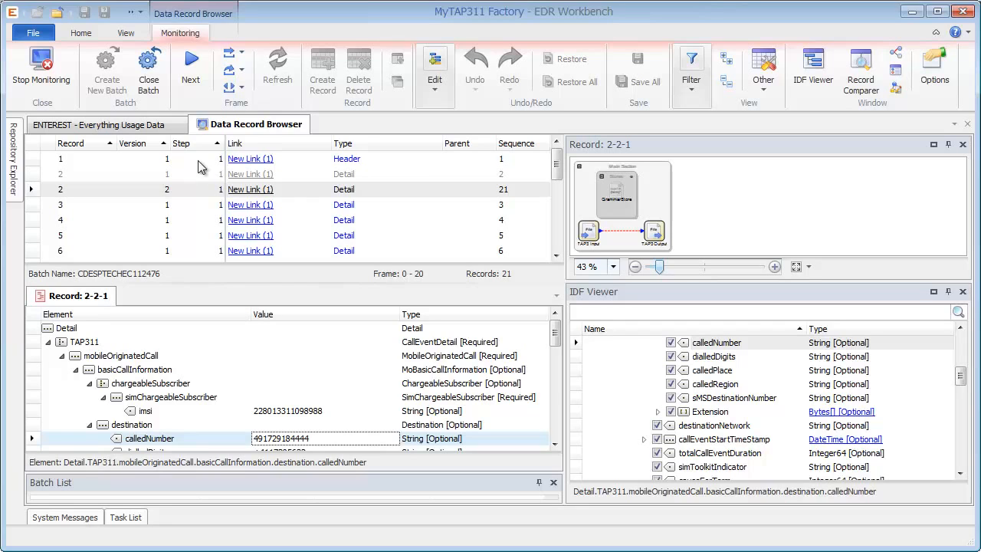
# Step: Close the current batch and create a new one for TAP3 Input from CDESPTECHEC112475 in the TAP311_CHEC1_2 folder
pyautogui.click(150, 80)
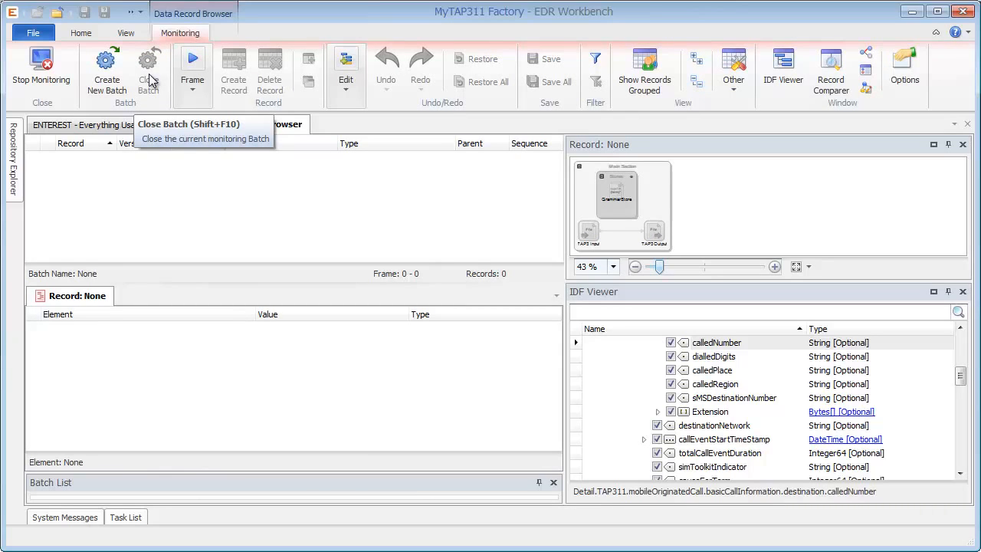
pyautogui.click(101, 84)
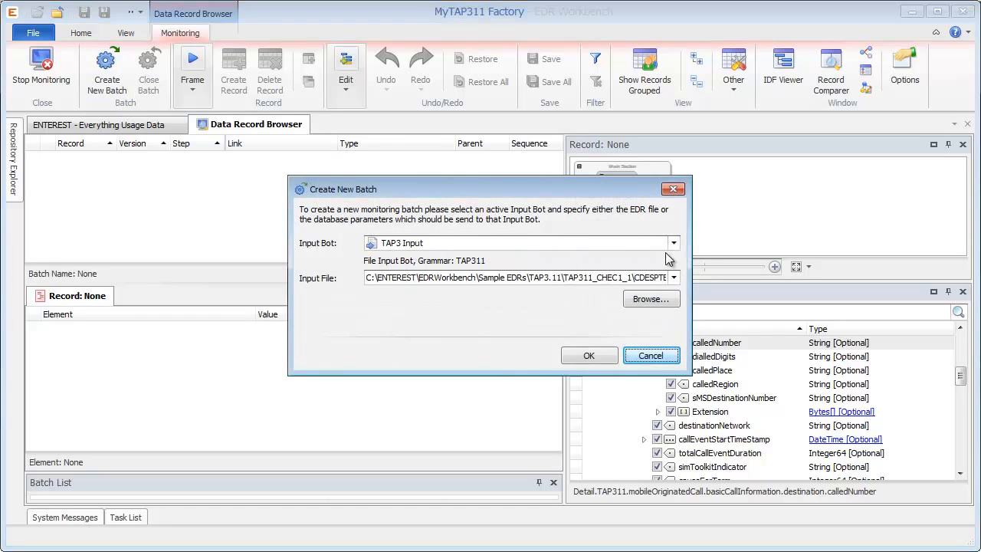
pyautogui.click(673, 278)
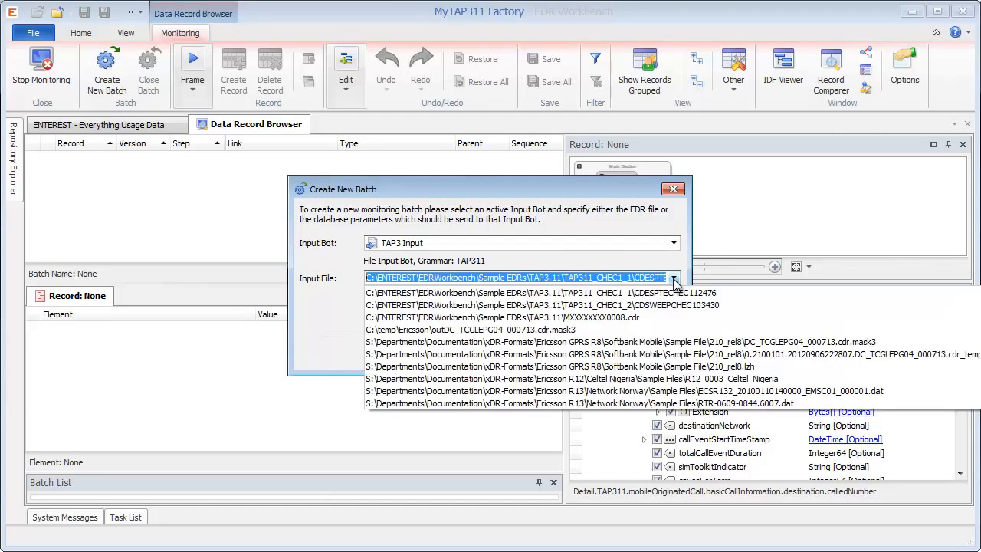
pyautogui.click(655, 289)
pyautogui.click(640, 300)
pyautogui.click(651, 326)
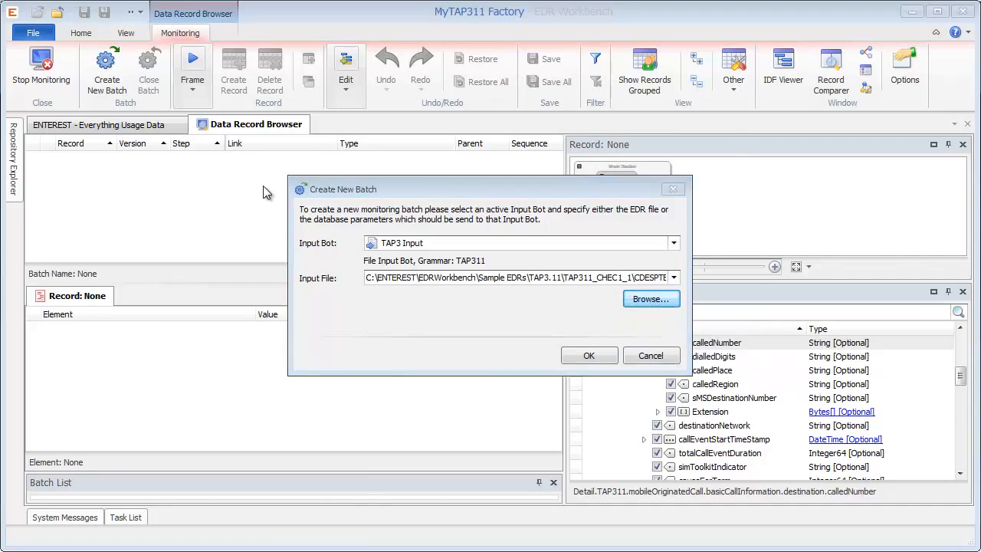
pyautogui.click(644, 160)
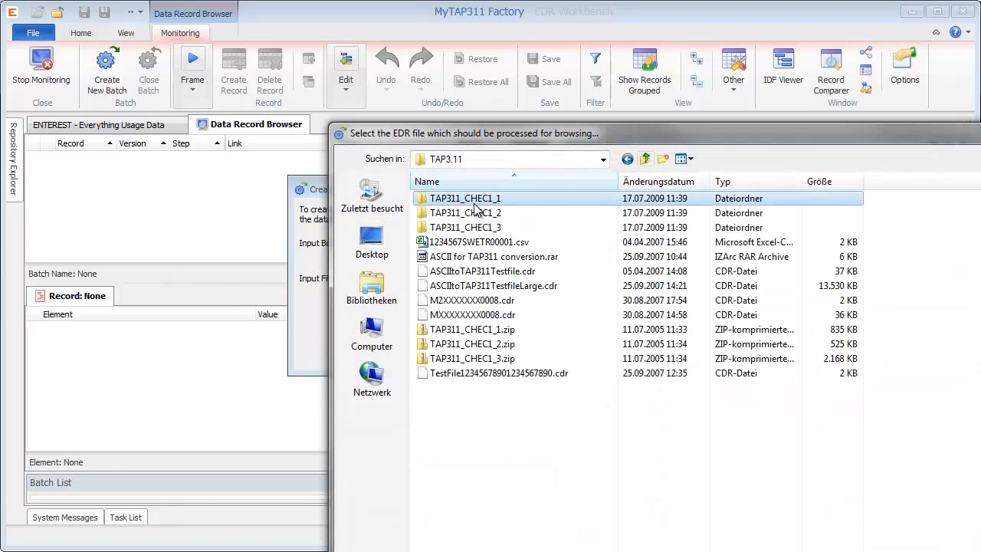
pyautogui.doubleClick(476, 214)
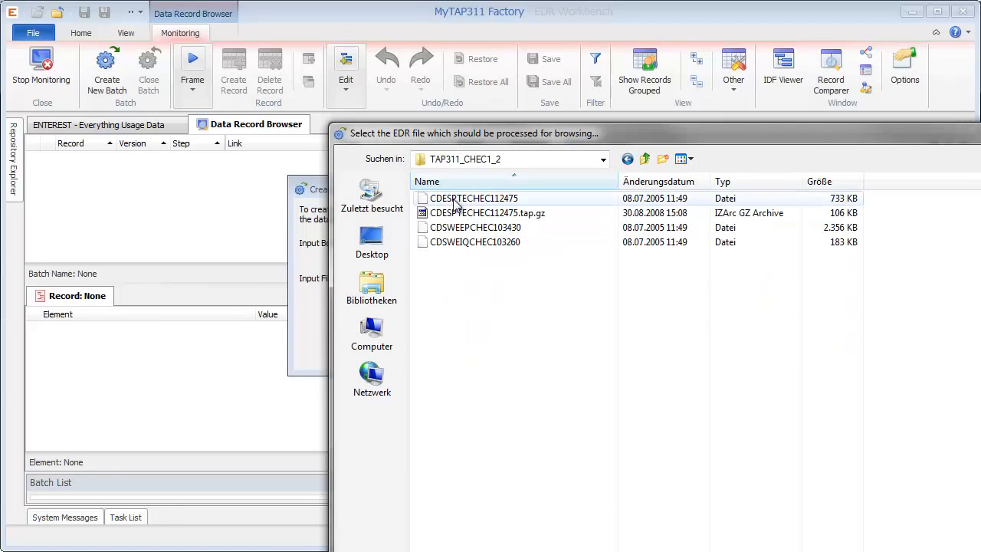
pyautogui.doubleClick(455, 200)
pyautogui.click(588, 355)
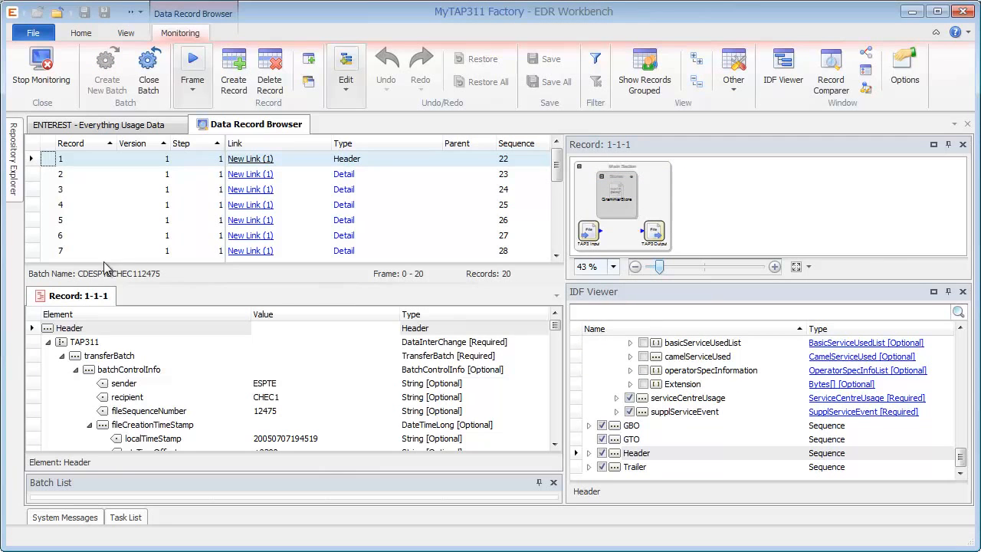
# Step: Browse detail records 2 to 7 of the new batch, ending on record 6
pyautogui.click(39, 175)
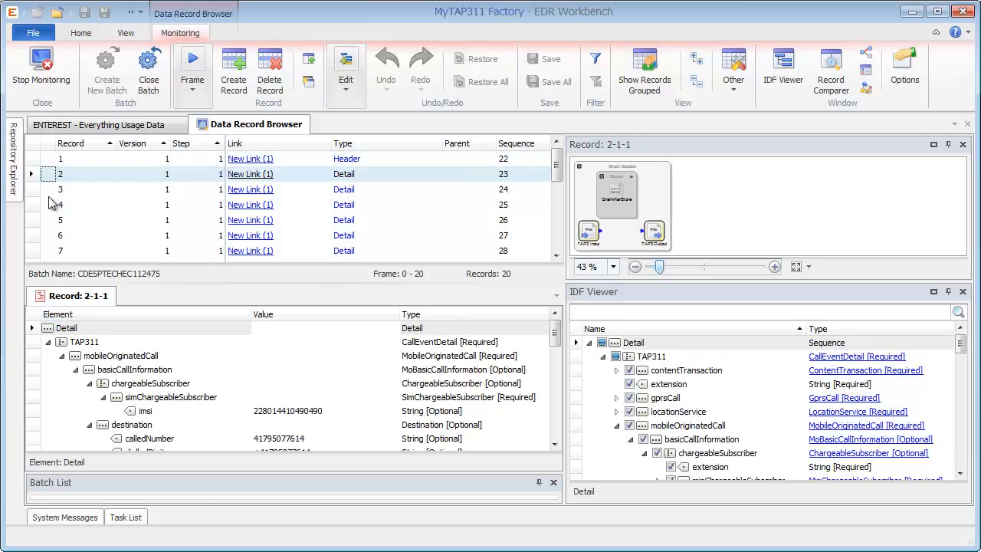
pyautogui.click(36, 191)
pyautogui.click(36, 205)
pyautogui.click(36, 221)
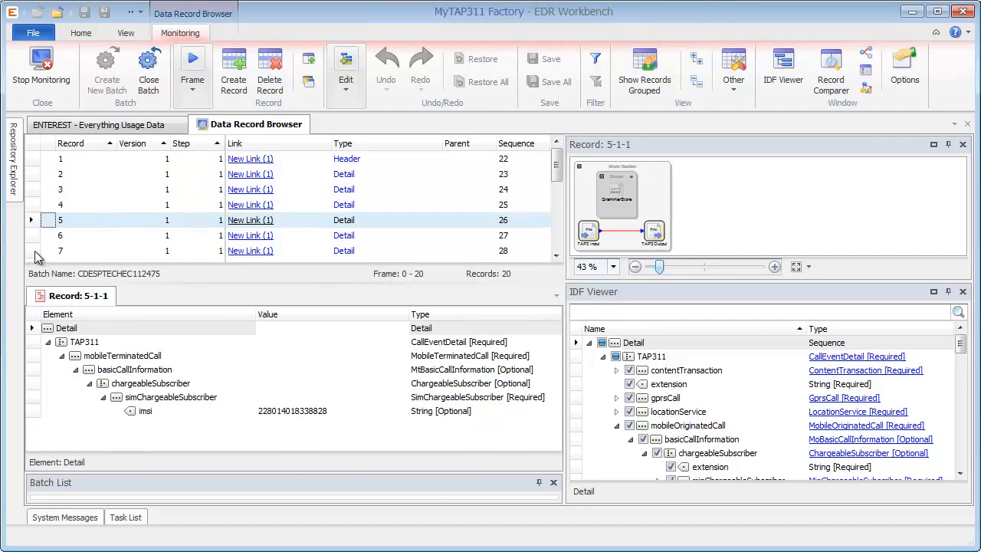
pyautogui.click(35, 249)
pyautogui.click(35, 236)
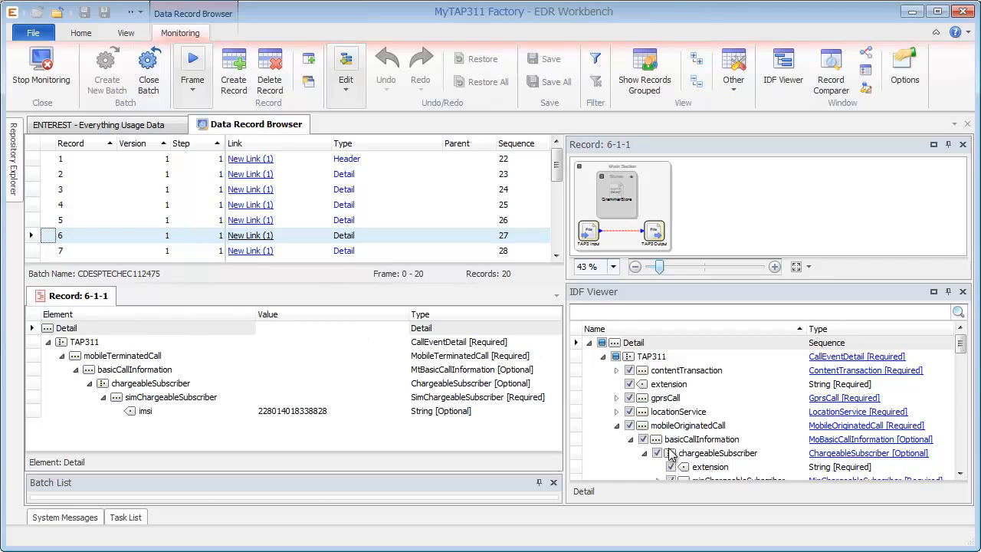
# Step: Include all mobileTerminatedCall fields in the field filter and examine record 6 with them shown
pyautogui.moveTo(959, 344); pyautogui.dragTo(957, 348)
pyautogui.click(617, 384)
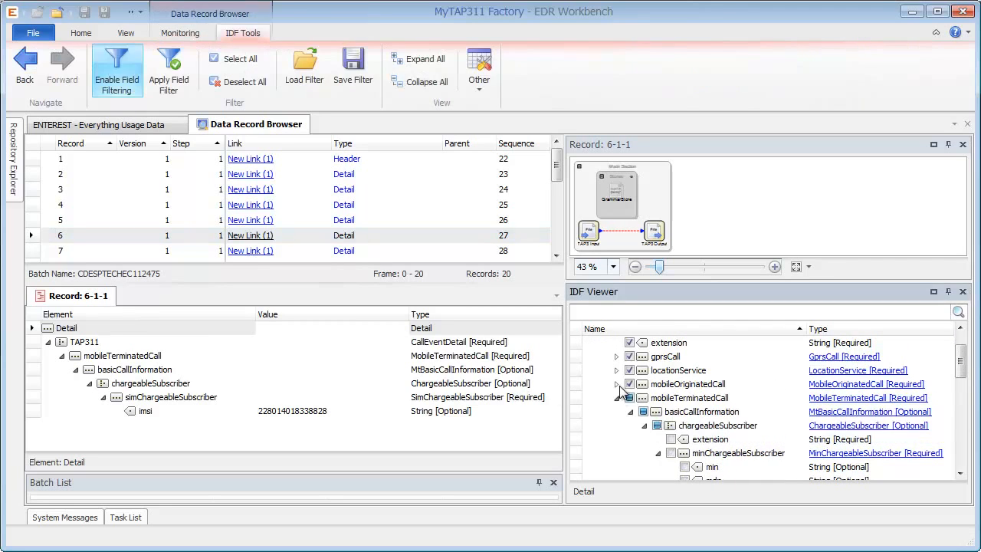
pyautogui.click(629, 399)
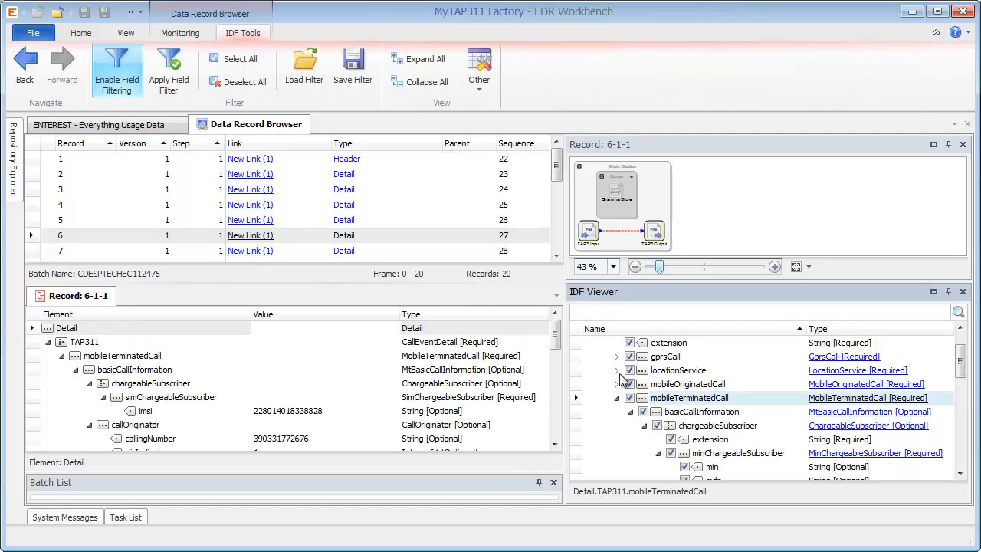
pyautogui.moveTo(558, 340); pyautogui.dragTo(571, 292)
pyautogui.click(34, 242)
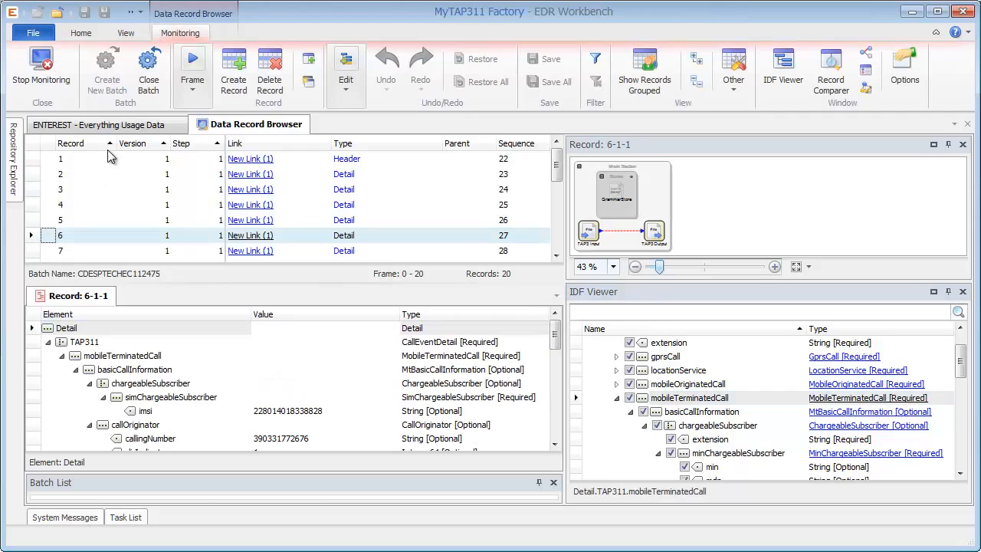
# Step: Close the current batch and stop monitoring the factory
pyautogui.click(146, 89)
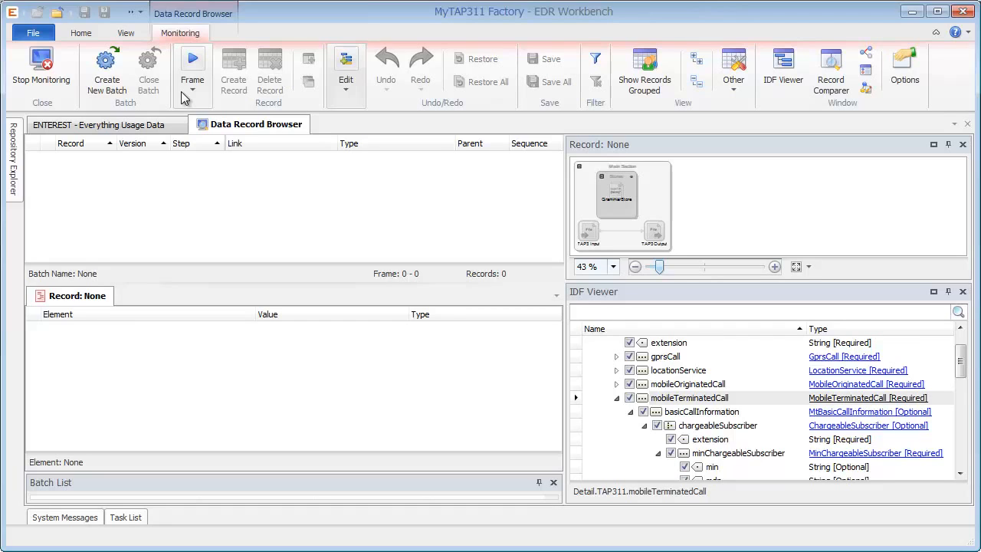
pyautogui.click(46, 71)
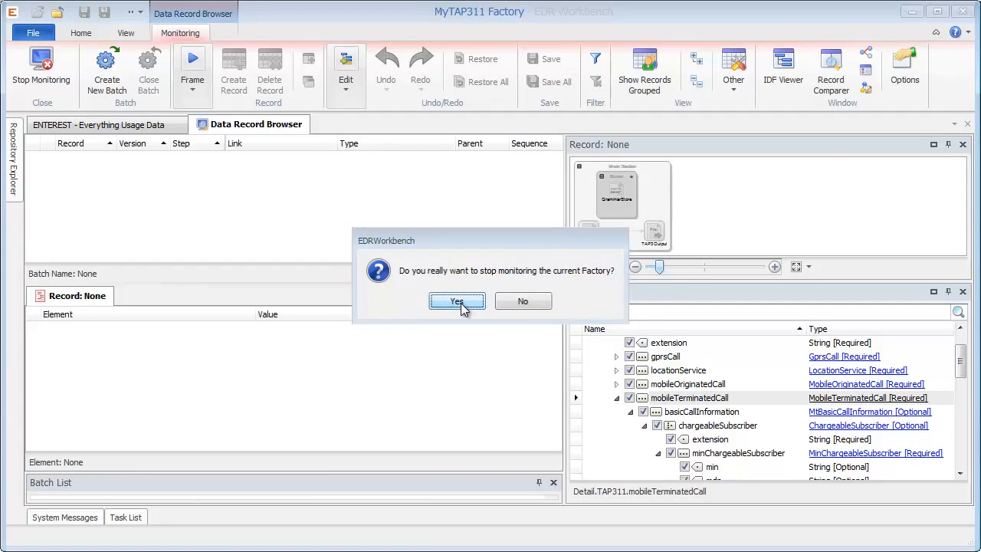
pyautogui.click(456, 301)
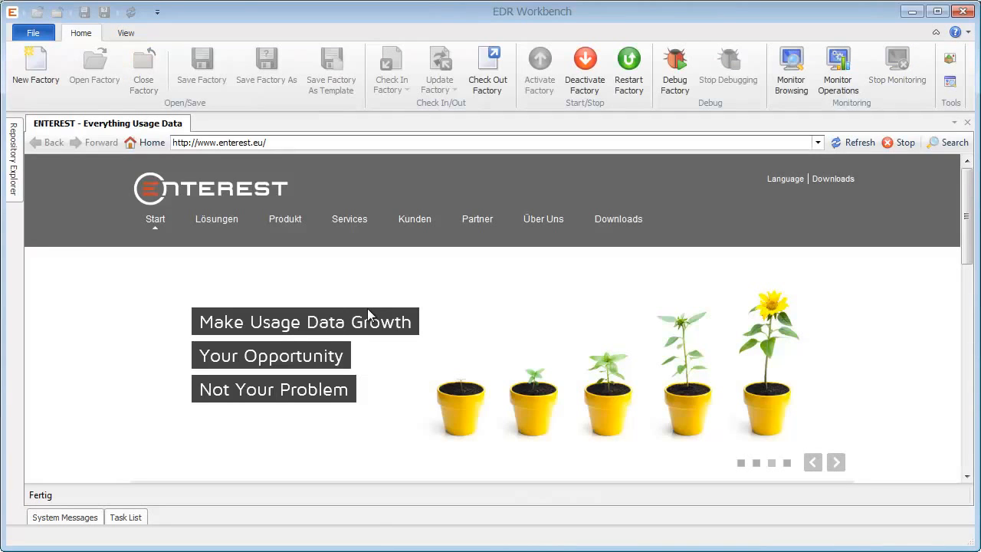